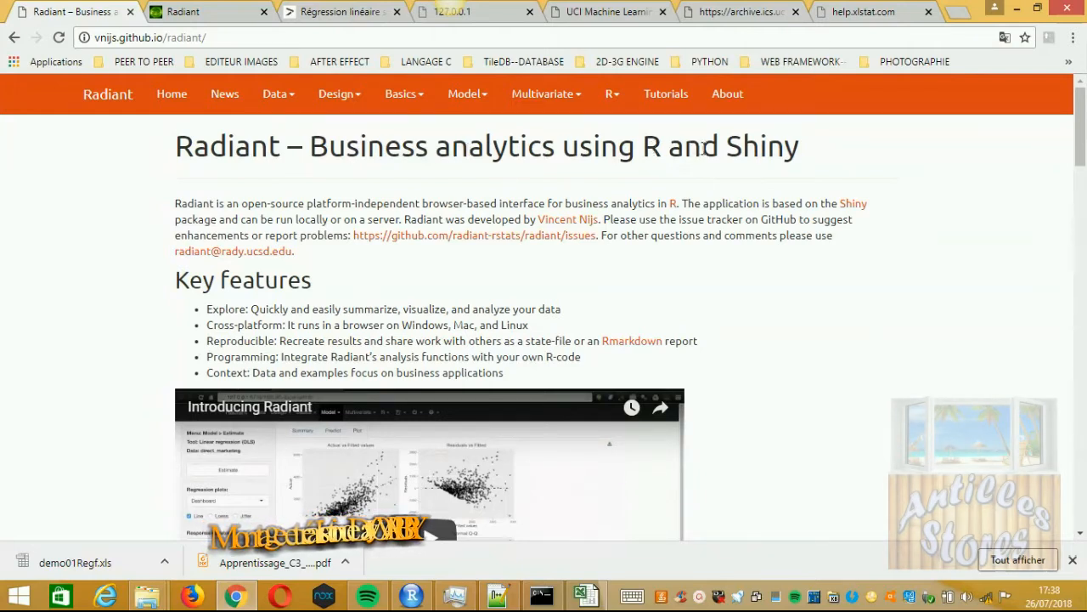
Step: Examine the Radiant home page heading and the XLSTAT tutorial on simple linear regression in Excel, including its dataset section
left_click_drag(729, 150, 800, 147)
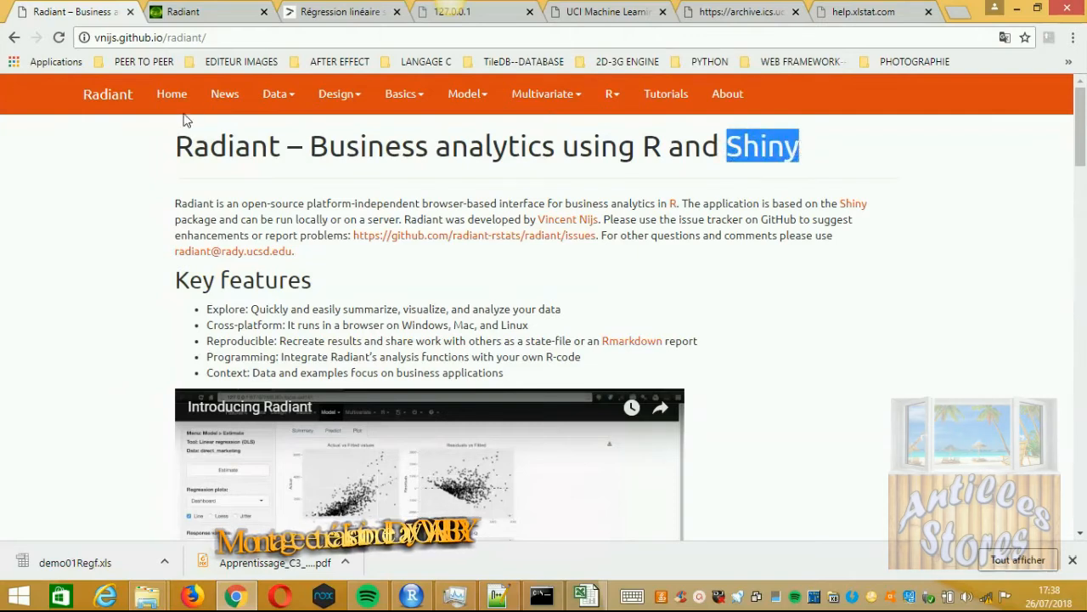
left_click(324, 17)
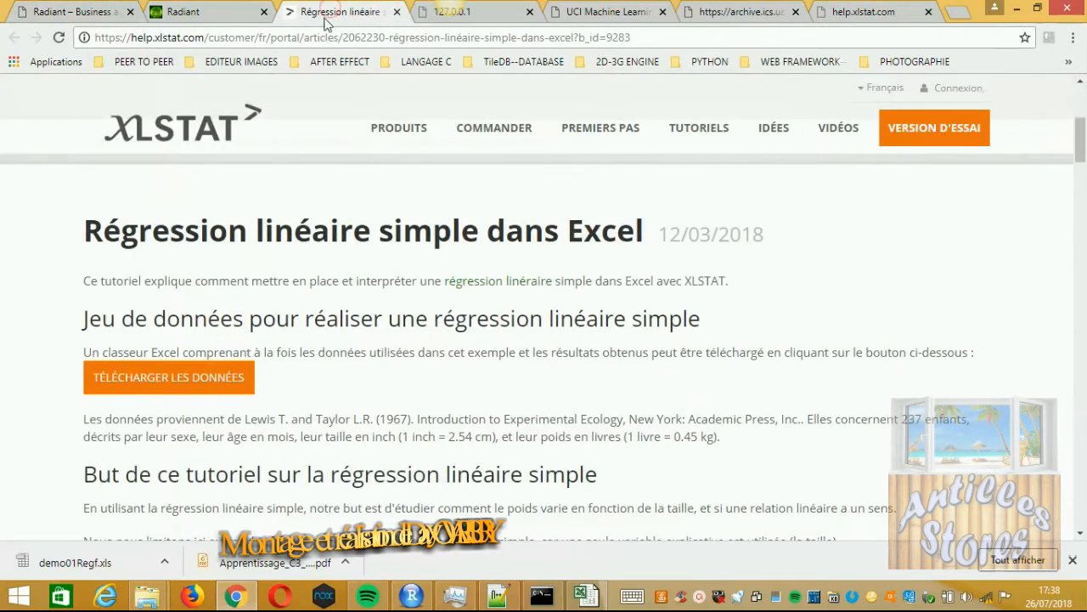
scroll(417, 216, "up", 5)
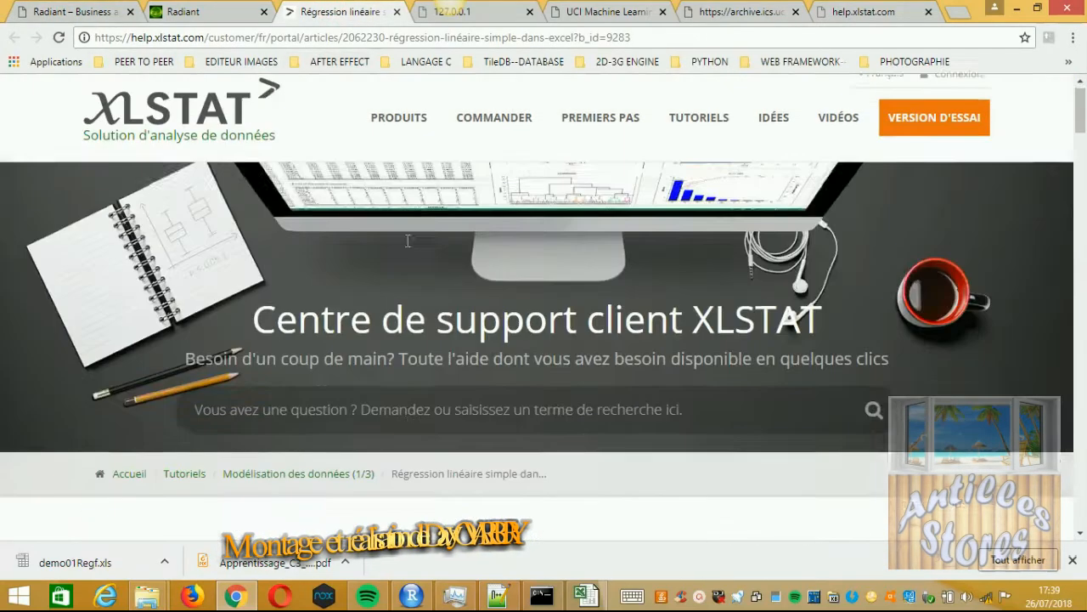
left_click(536, 38)
scroll(417, 275, "down", 3)
scroll(417, 275, "down", 2)
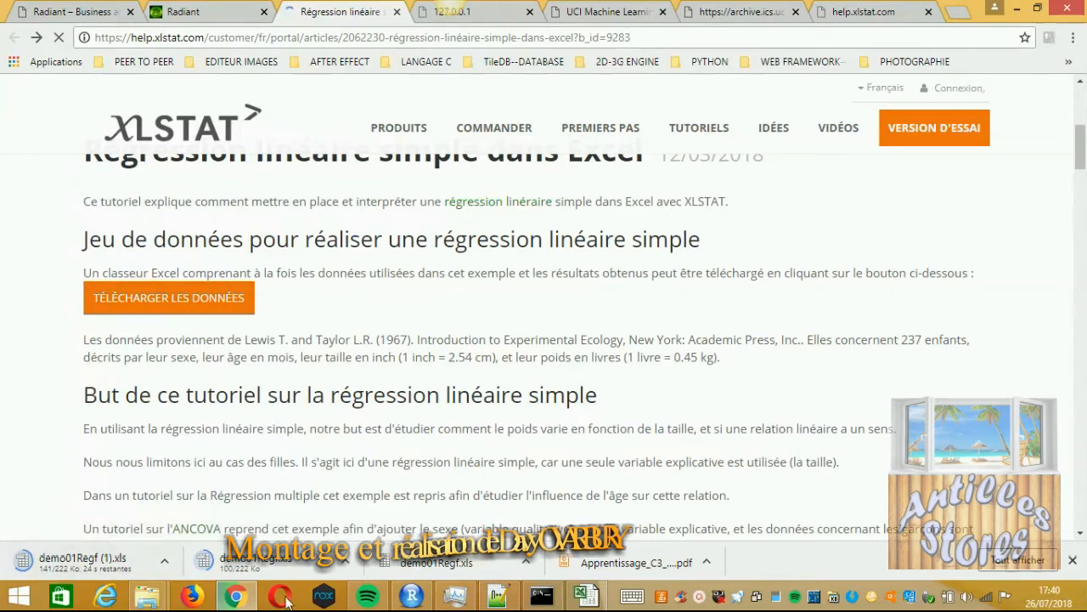
Step: Switch to the fertility_Diagnosis folder in File Explorer and open demo01Regf.xls in Excel
mouse_move(147, 597)
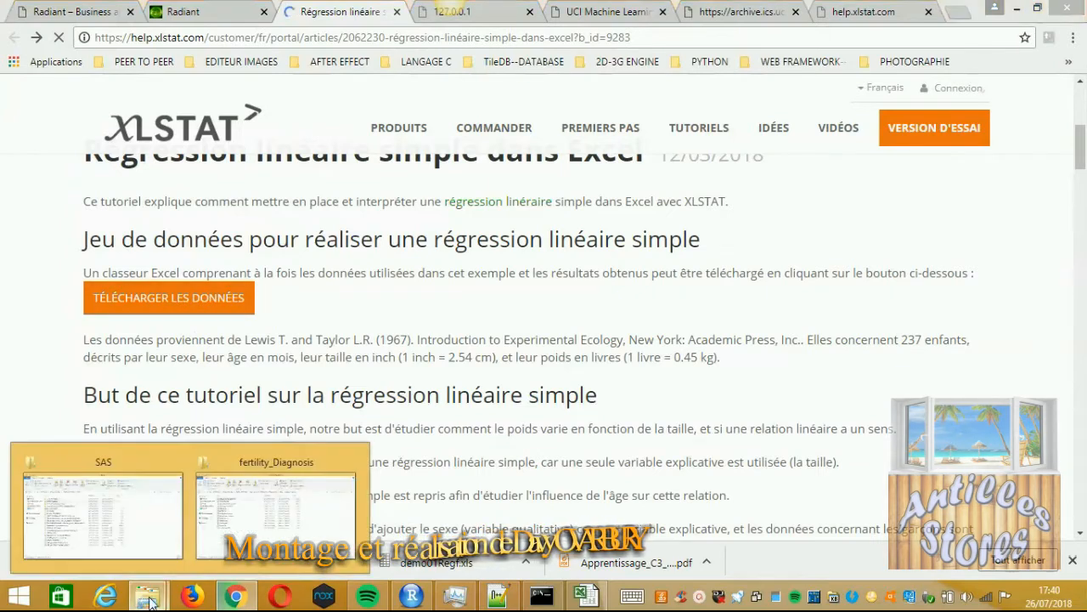
left_click(238, 520)
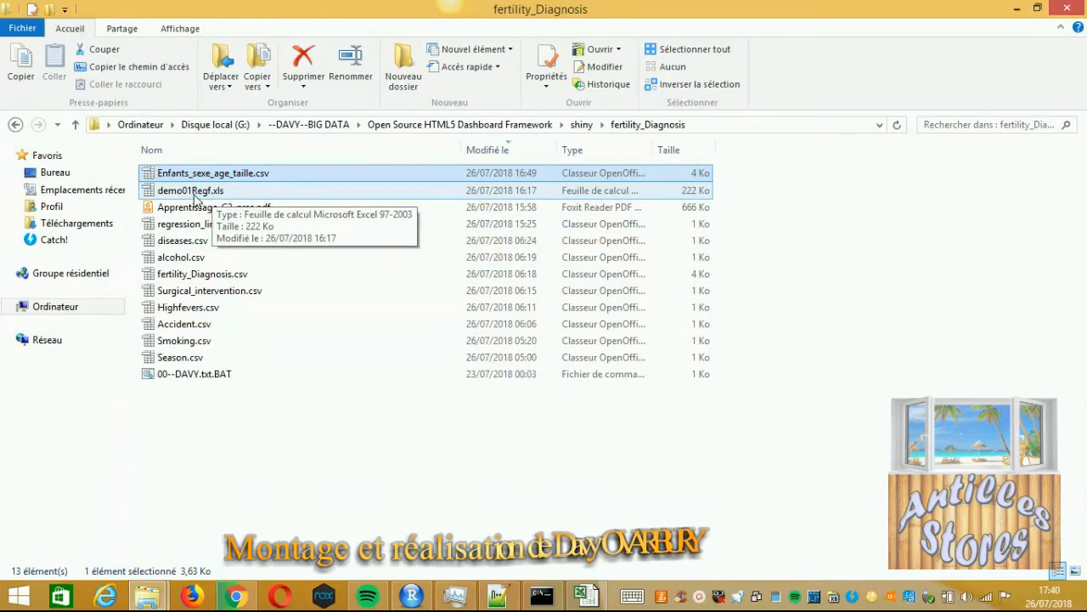
left_click(206, 195)
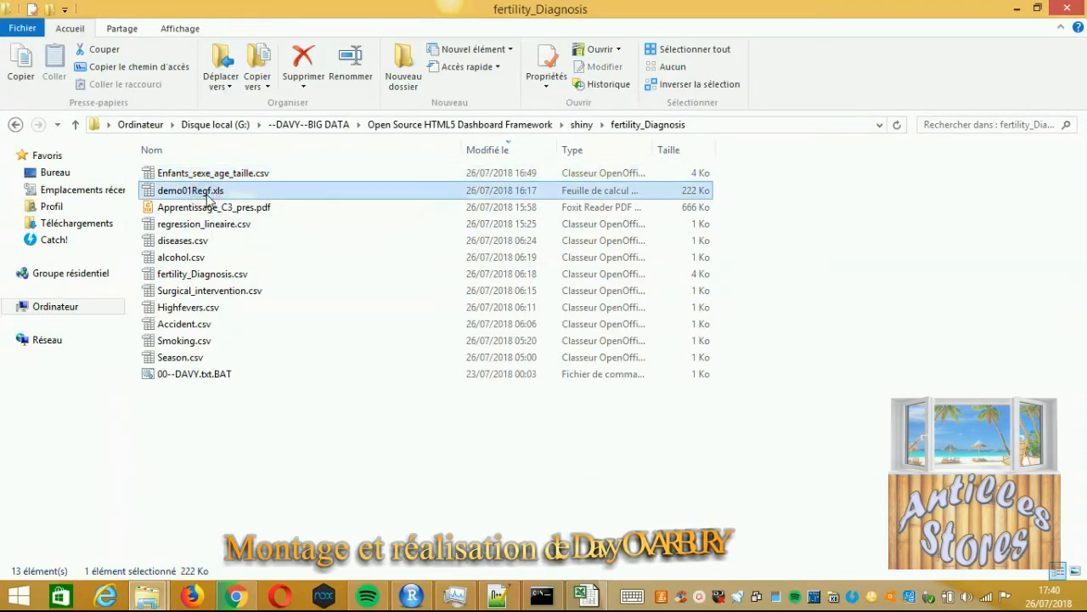
key("Return")
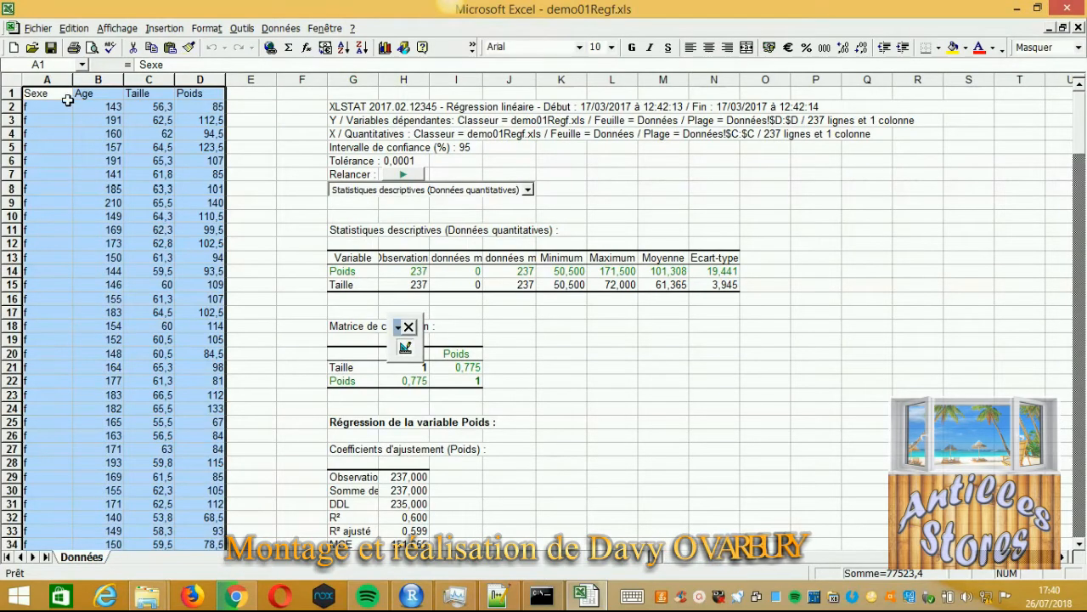
Step: Copy the selected Sexe, Age, Taille and Poids data and paste it into a new workbook starting at cell A1
scroll(83, 212, "down", 6)
scroll(80, 229, "down", 3)
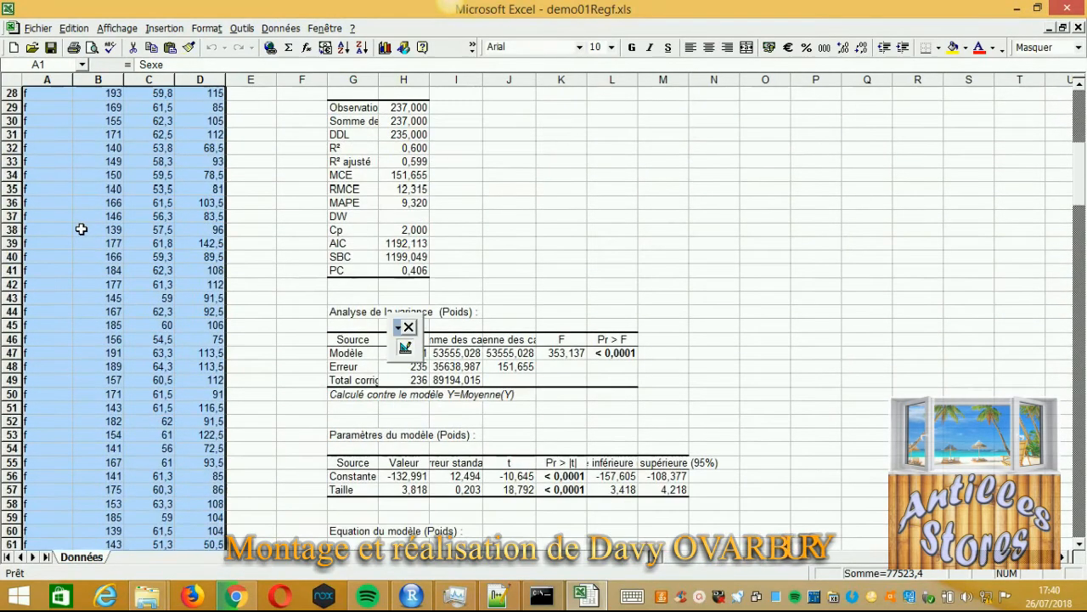
scroll(80, 226, "up", 9)
right_click(86, 225)
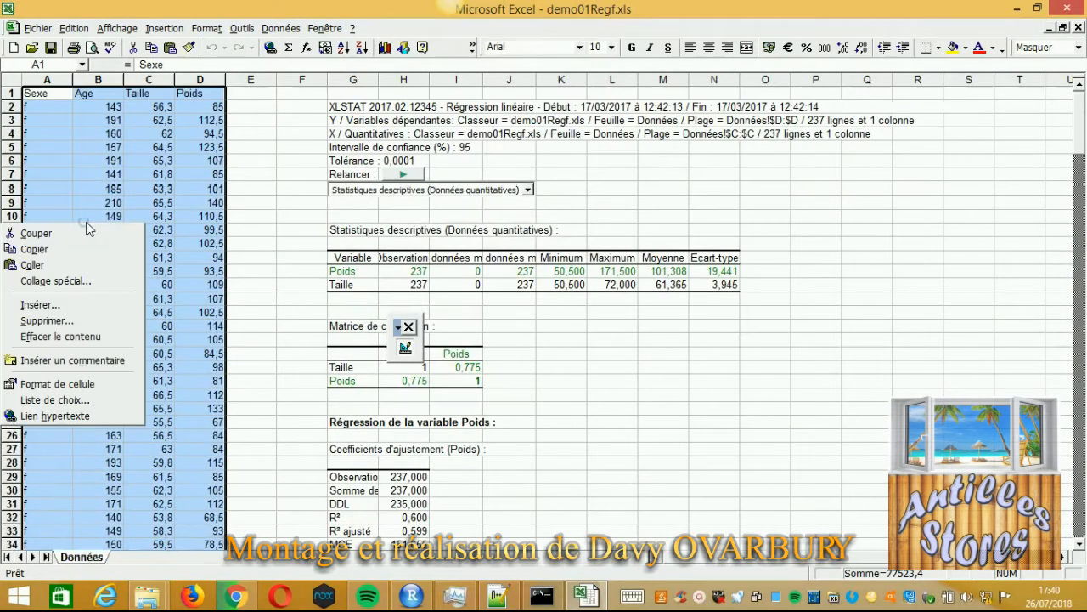
left_click(34, 249)
left_click(14, 48)
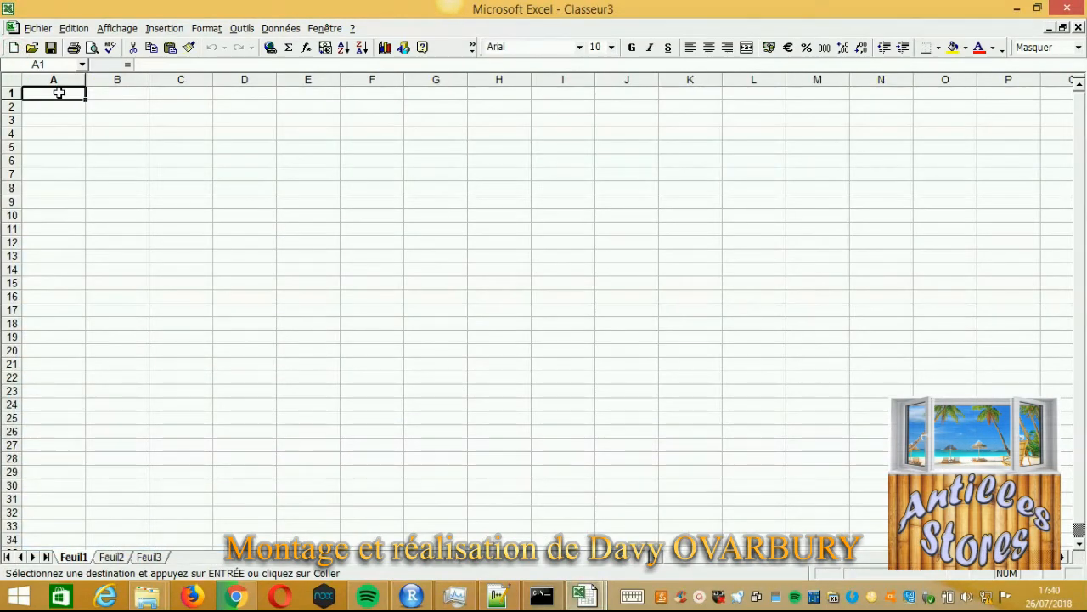
right_click(59, 92)
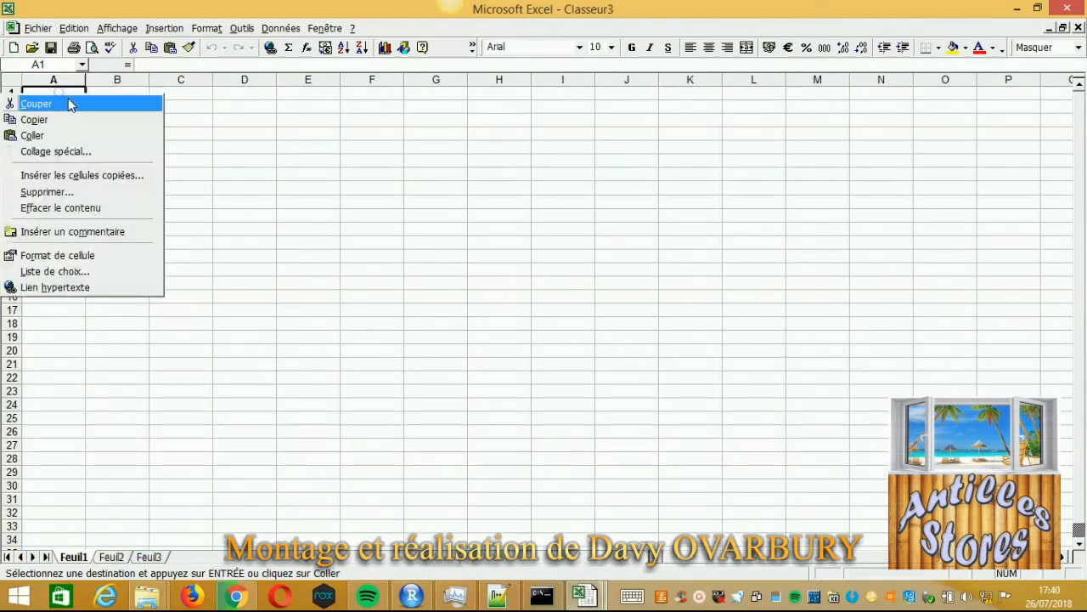
left_click(170, 49)
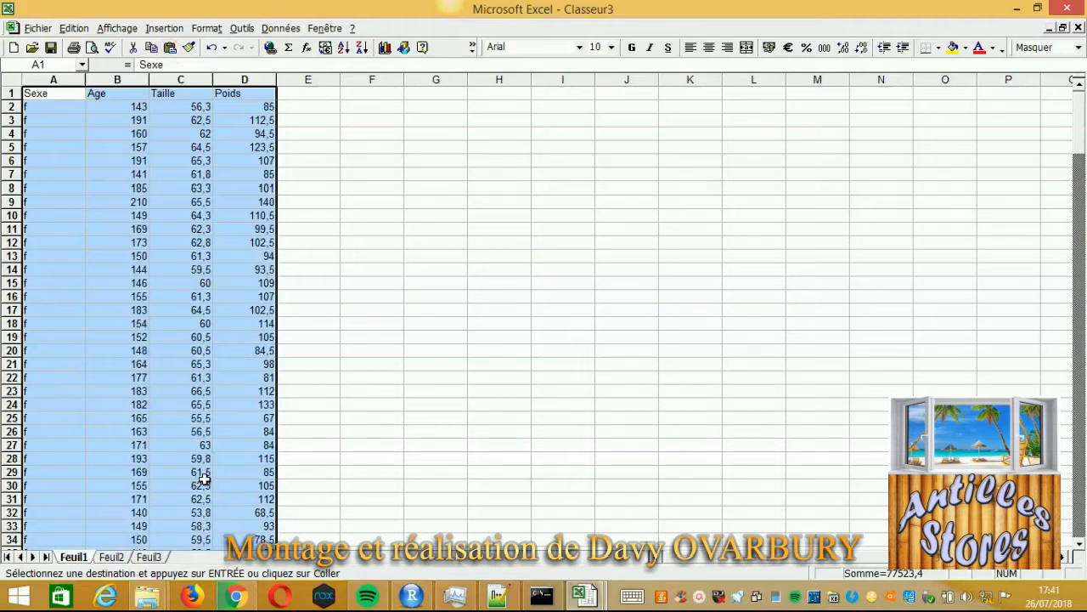
Step: Open Enfants_sexe_age_taille.csv from the fertility_Diagnosis folder in Notepad++ and examine the decimal separator in the first data row
left_click(153, 601)
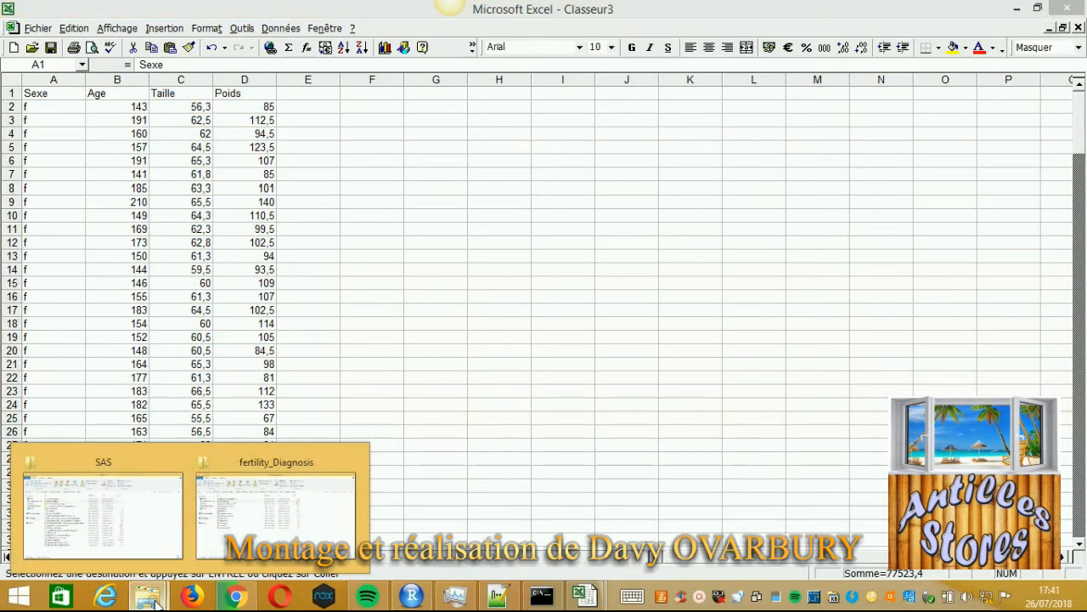
left_click(221, 544)
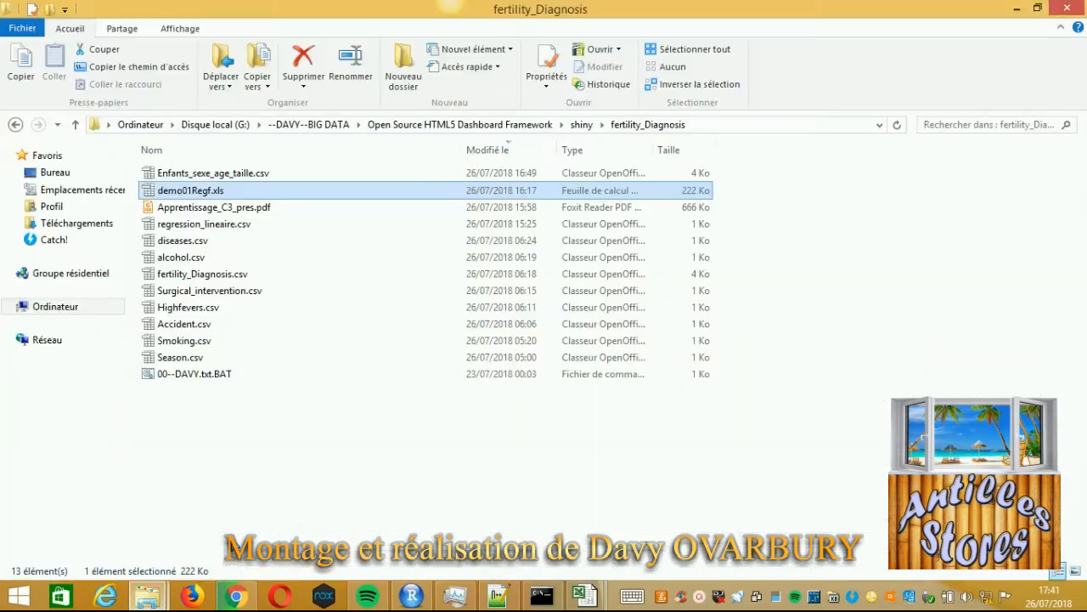
left_click(235, 175)
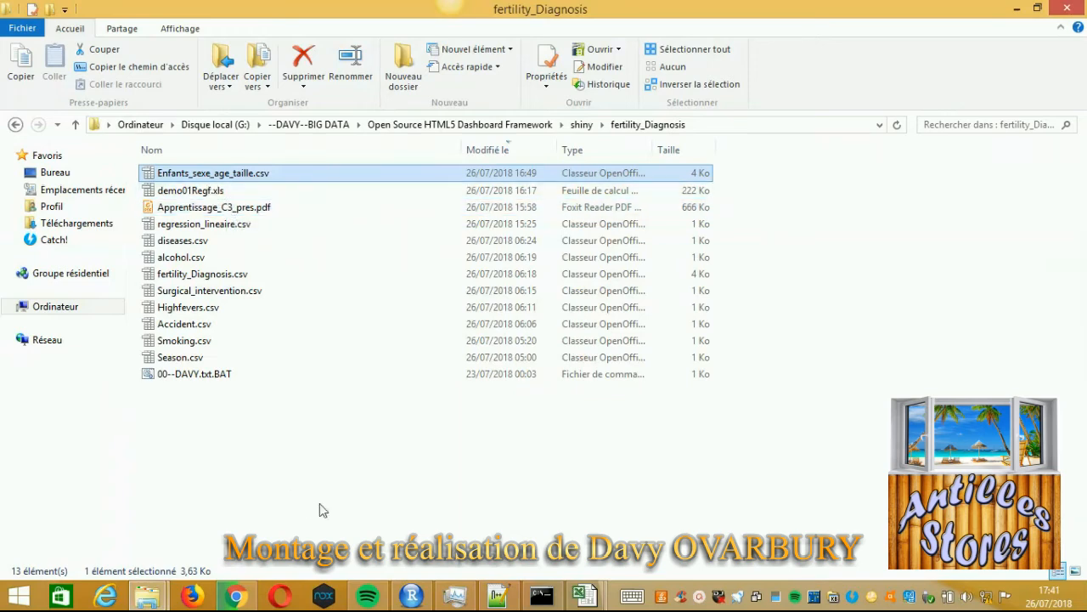
left_click(698, 596)
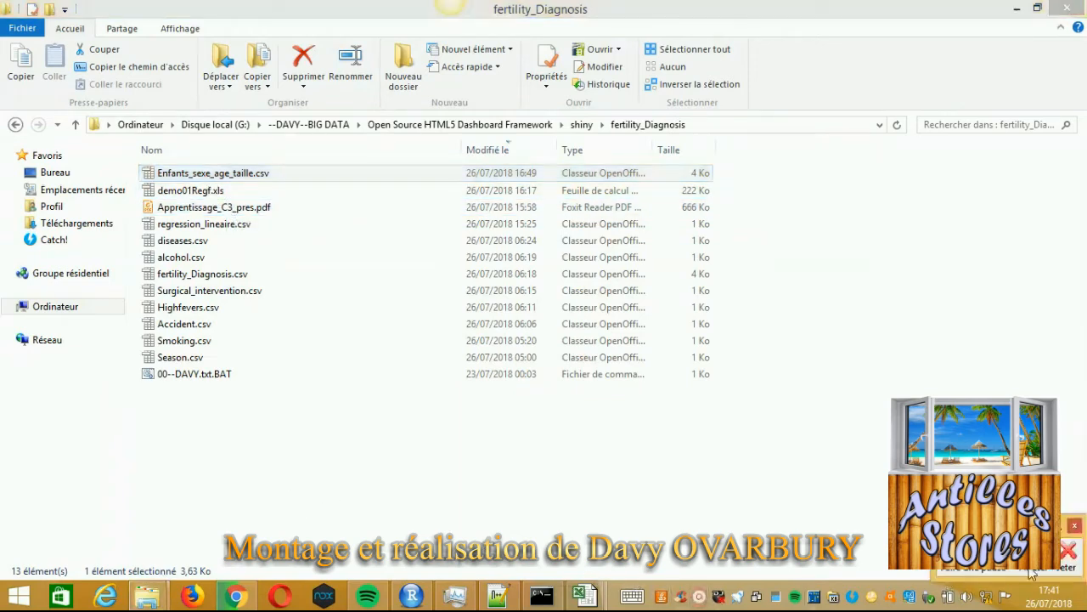
left_click(963, 557)
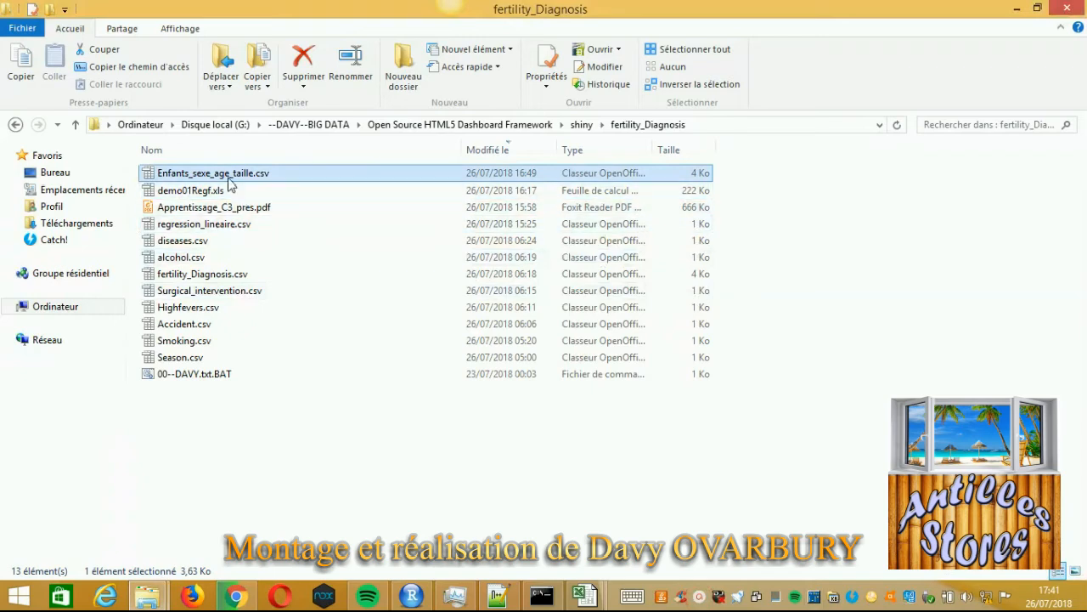
right_click(212, 182)
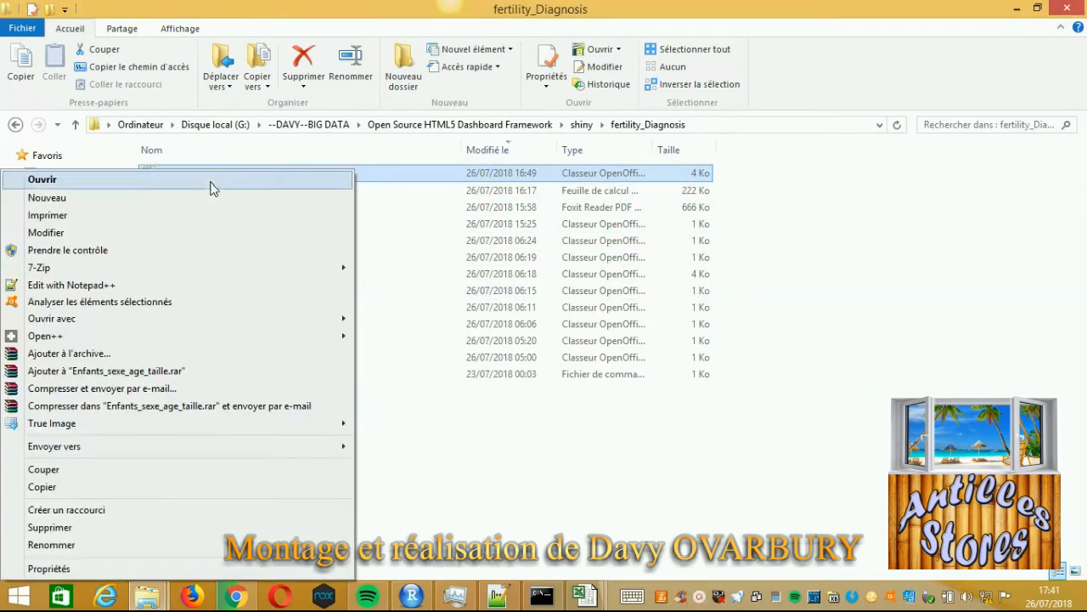
left_click(105, 287)
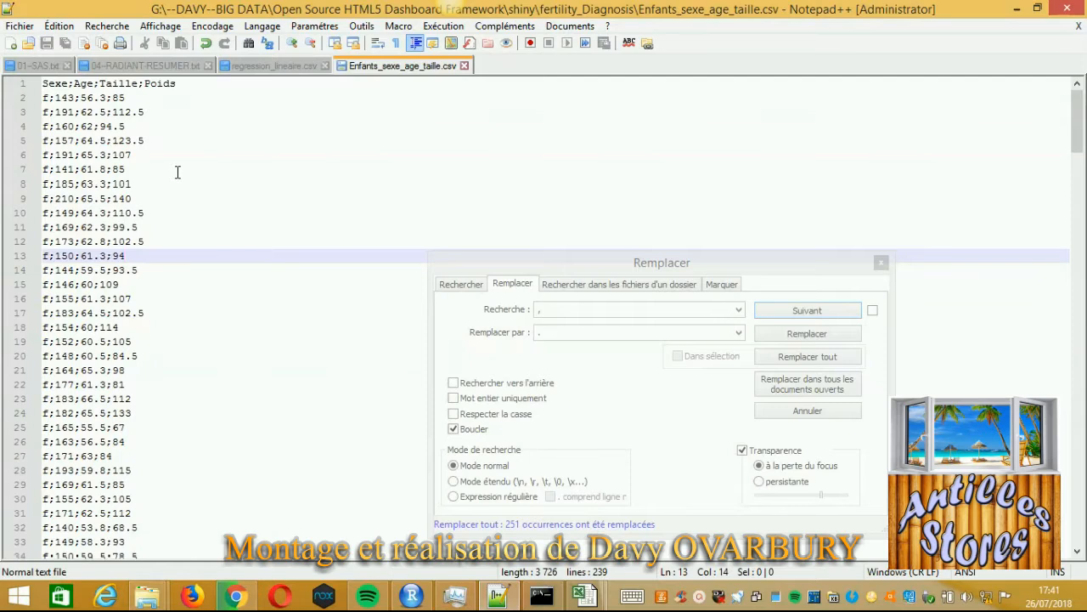
left_click(94, 98)
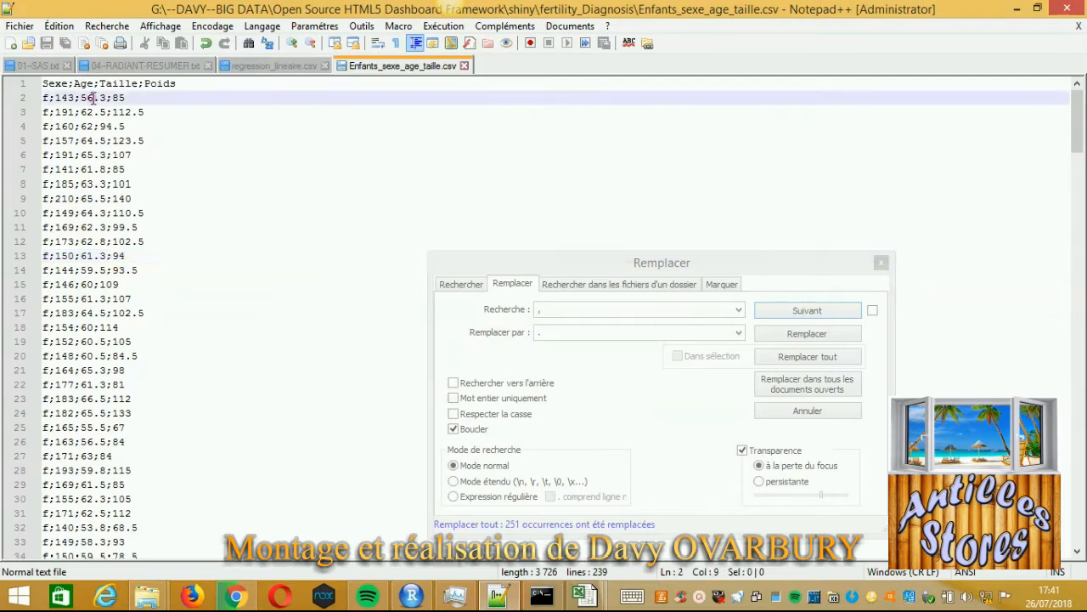
left_click_drag(94, 97, 99, 98)
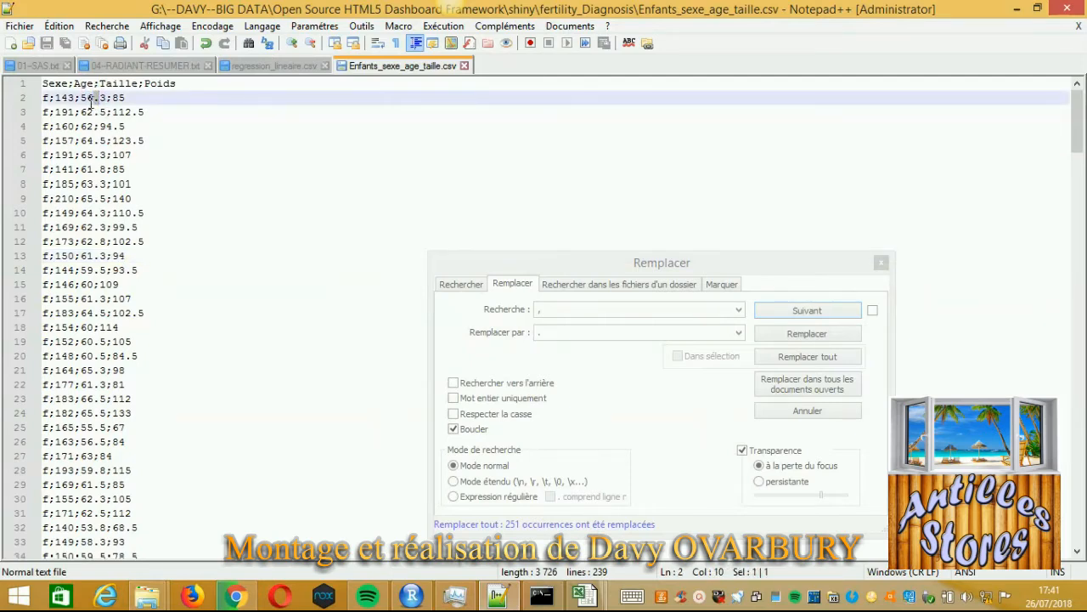
Step: Switch to the Radiant app in Chrome and display the data management preview of the Enfants_sexe_age_taille_filles dataset
left_click(233, 596)
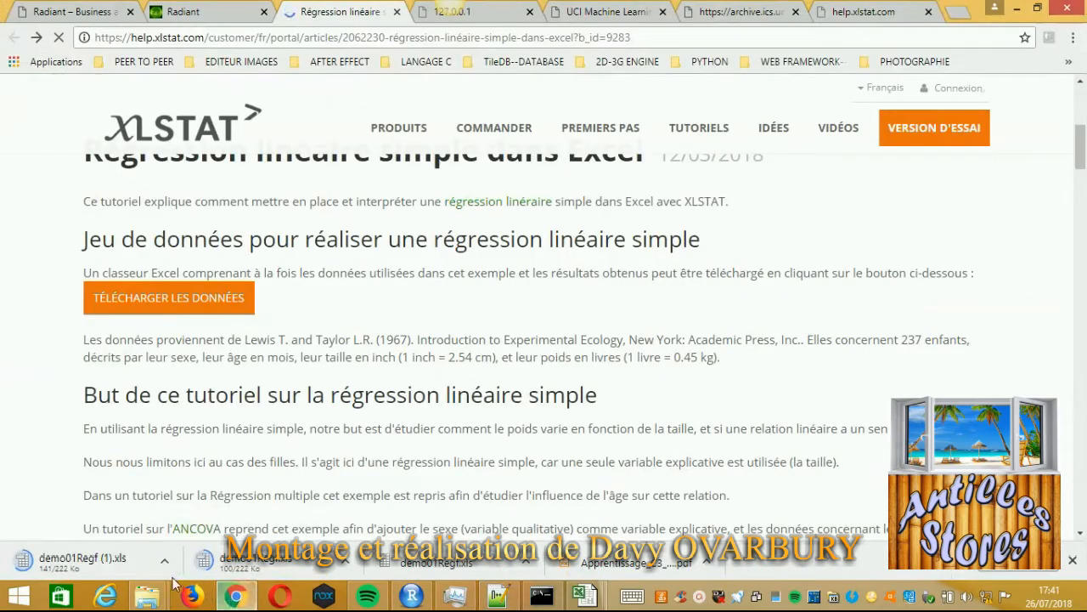
left_click(78, 12)
left_click(202, 12)
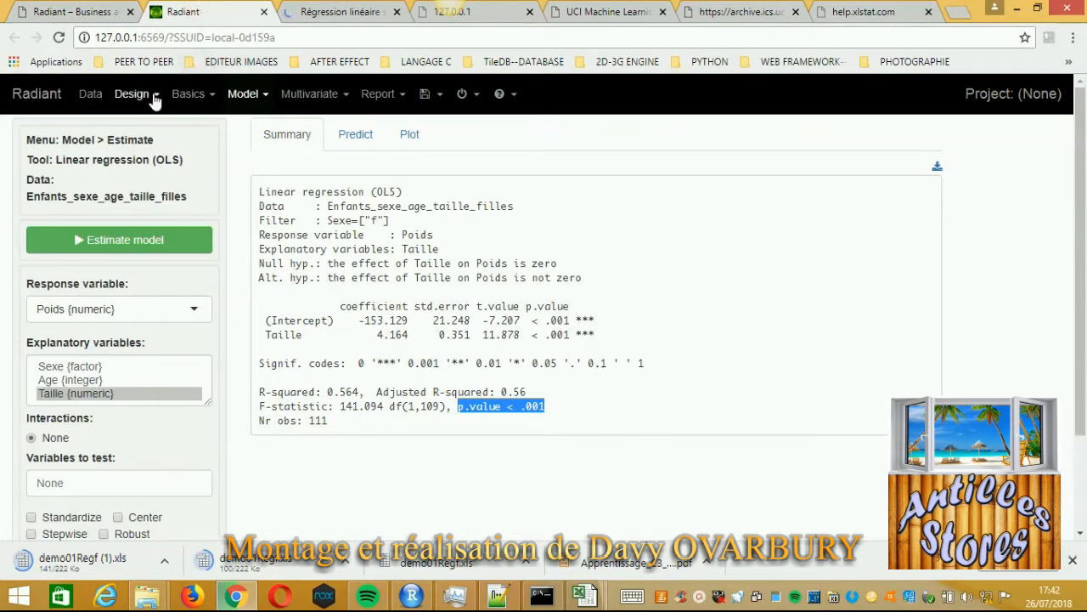
left_click(97, 103)
left_click(285, 137)
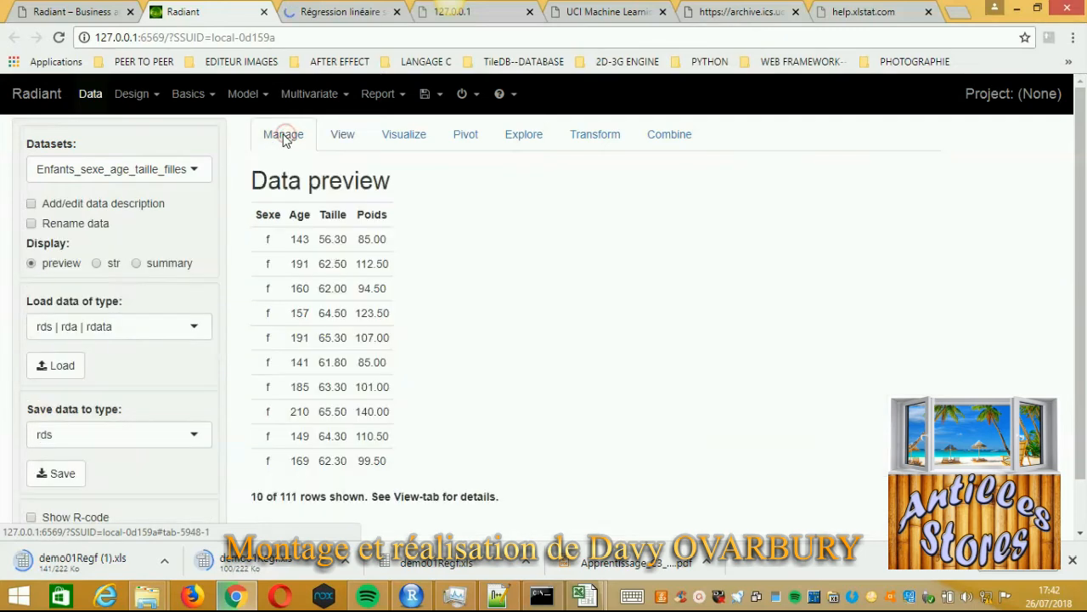
Step: Switch to Notepad++ and copy the command php -S localhost:8000 from 04--RADIANT-RESUMER.txt
left_click(501, 597)
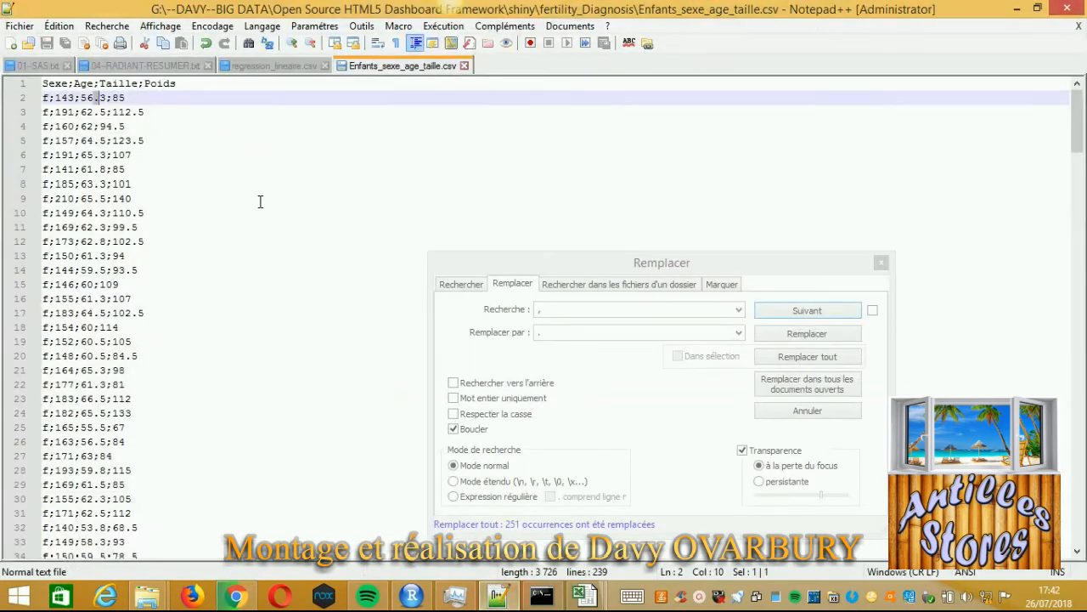
left_click(138, 63)
left_click_drag(185, 141, 43, 141)
key("ctrl+c")
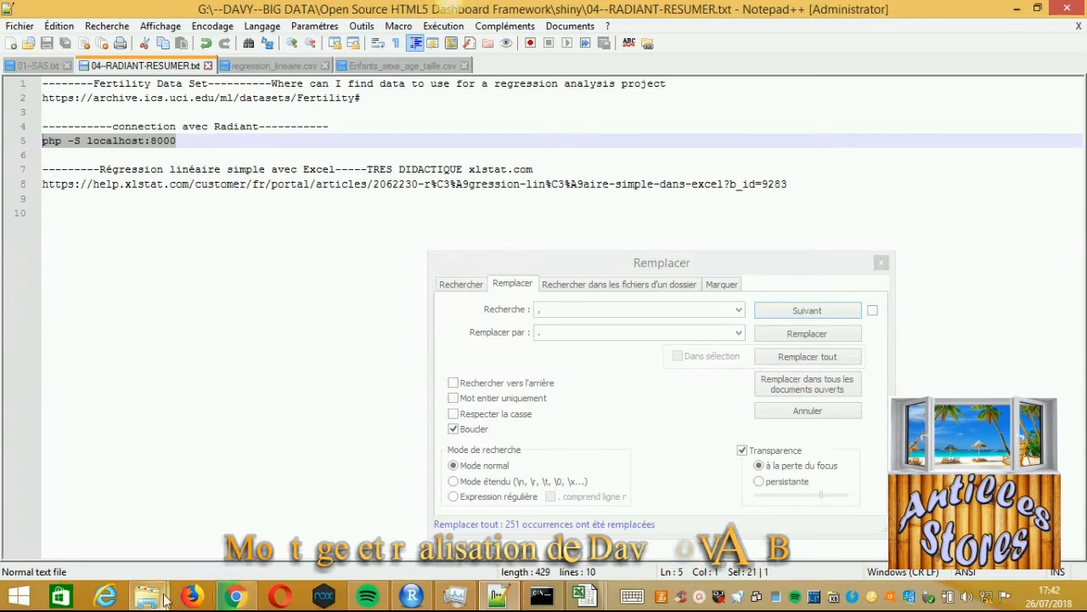
Step: Launch a command prompt in the fertility_Diagnosis folder by running the batch file stored there
mouse_move(147, 597)
left_click(234, 513)
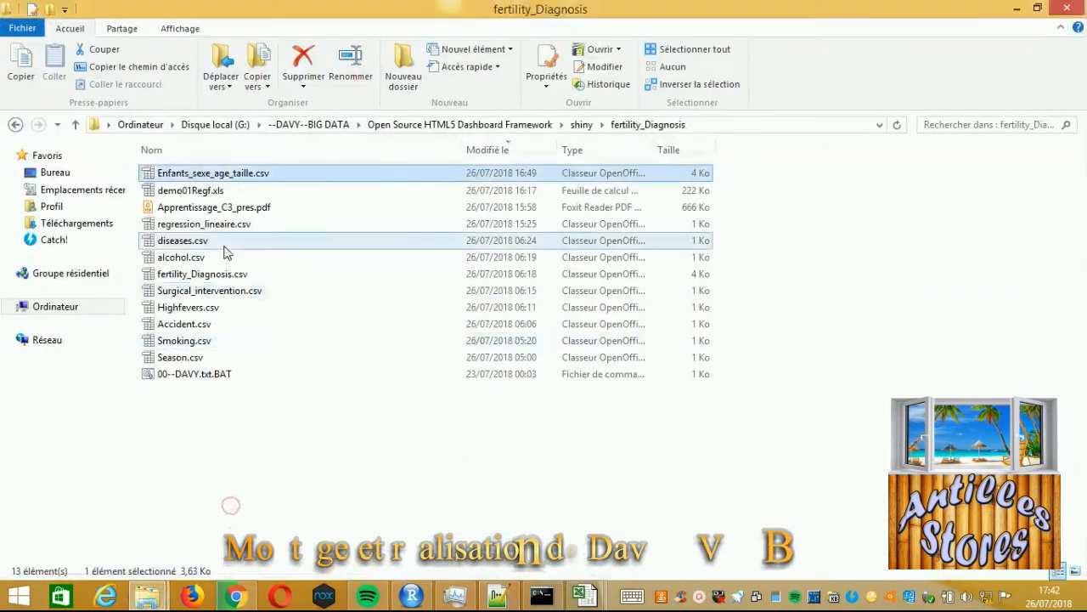
left_click(204, 379)
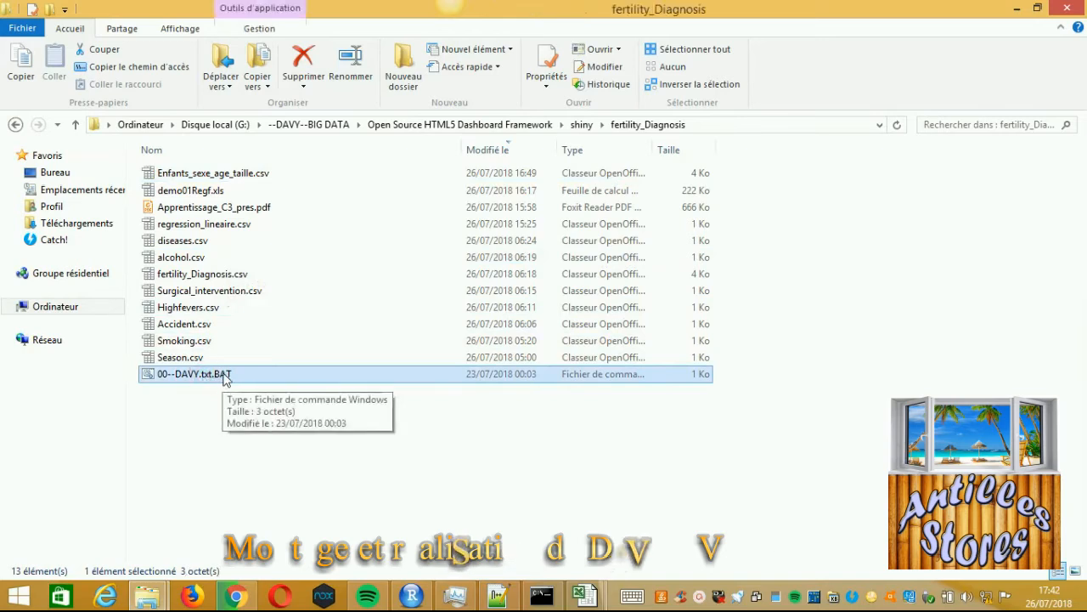
double_click(225, 378)
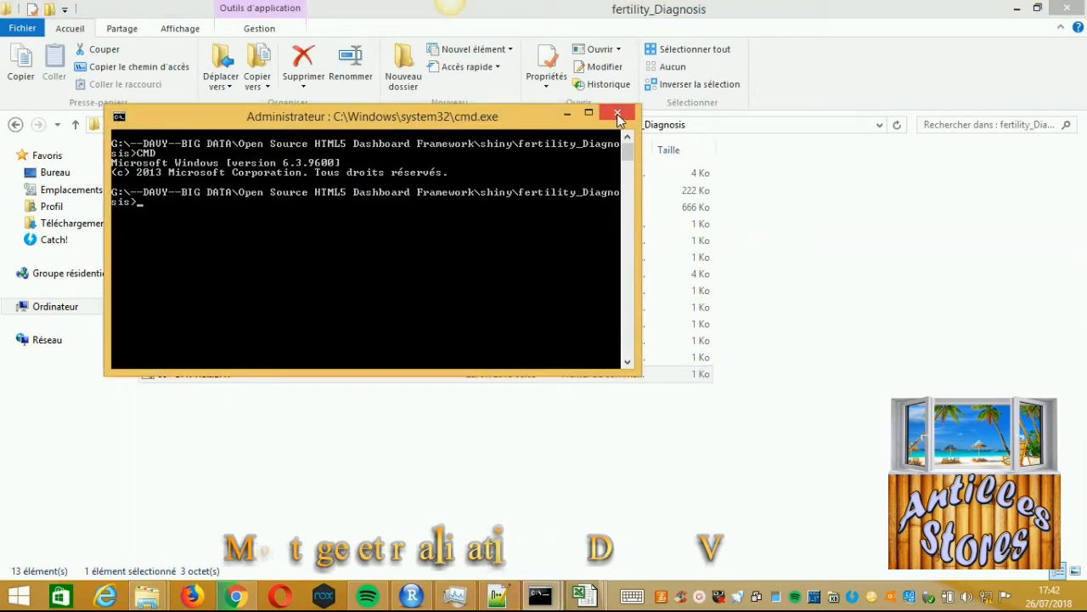
Step: Copy the php -S localhost:8000 command again from the Notepad++ notes and try to paste it into the new command prompt
left_click(498, 596)
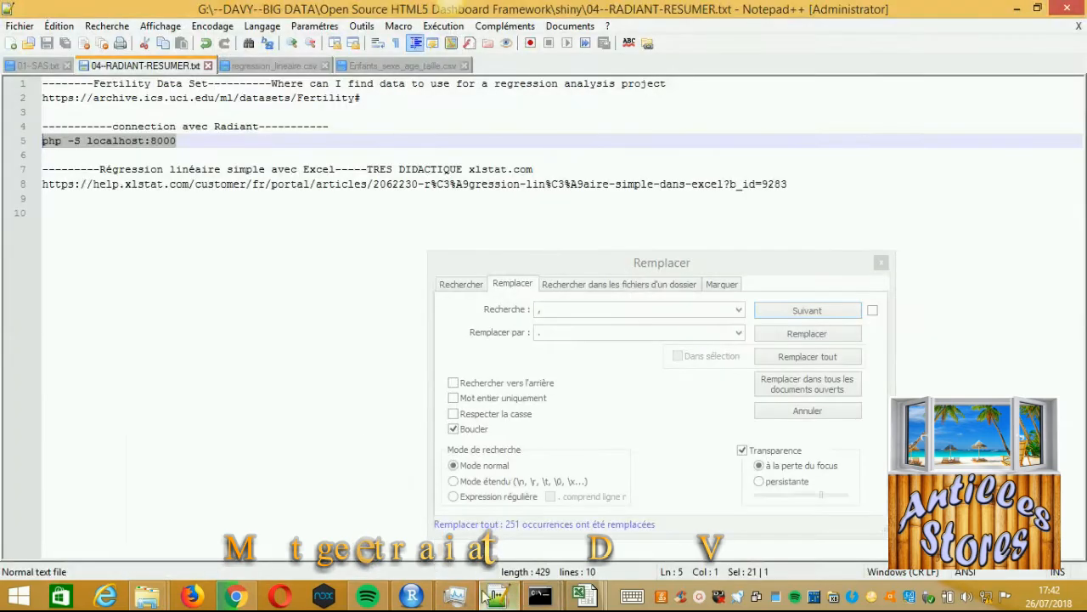
right_click(154, 146)
left_click(182, 165)
left_click(537, 597)
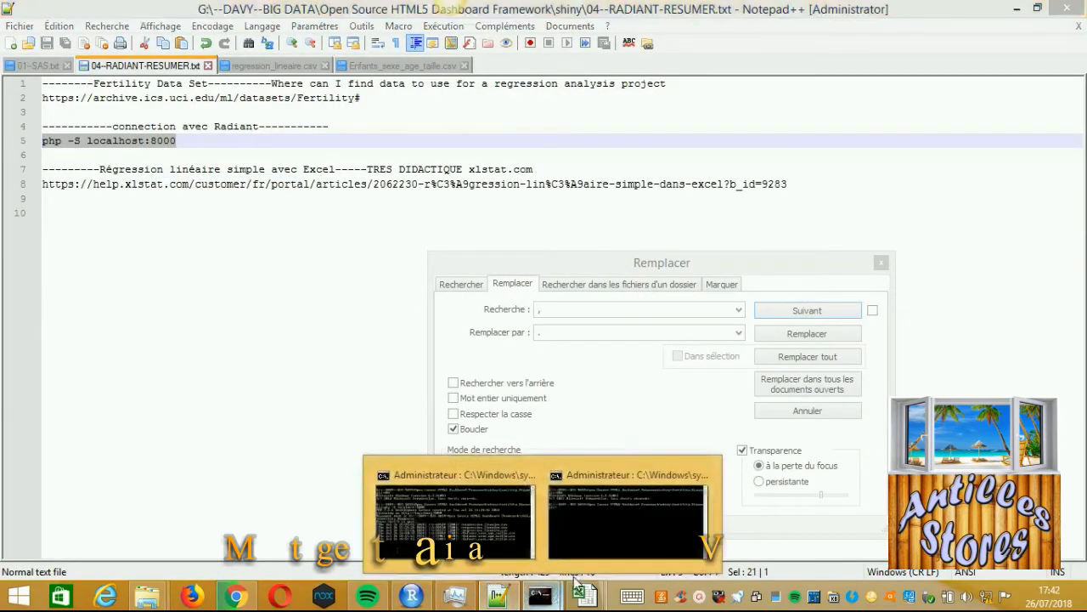
left_click(637, 505)
right_click(330, 240)
left_click(249, 285)
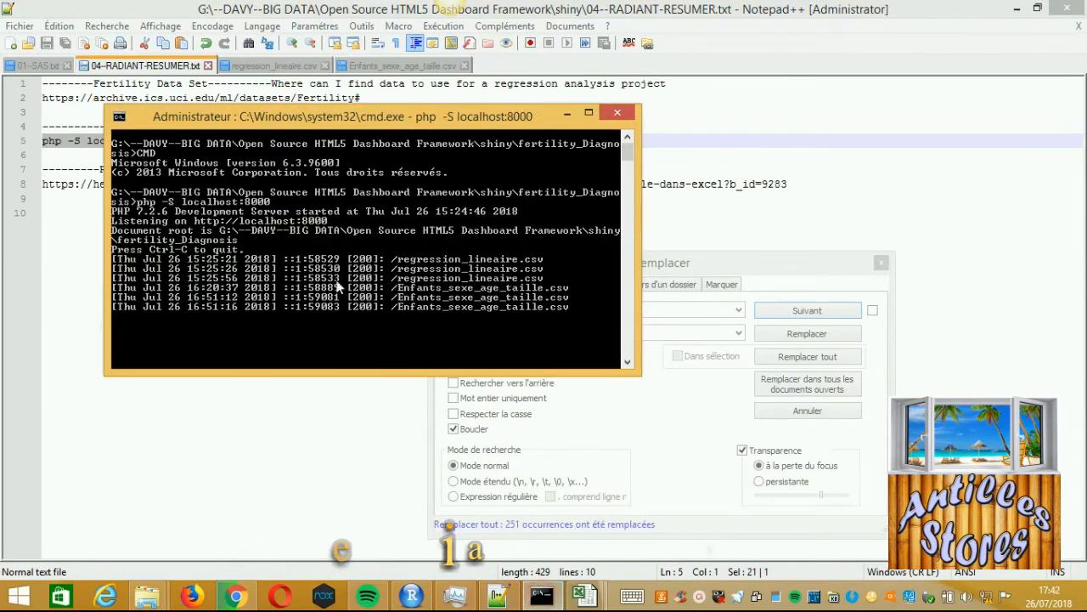
Step: Switch to the fertility_Diagnosis folder and copy the full file name Enfants_sexe_age_taille.csv without renaming the file
left_click(154, 598)
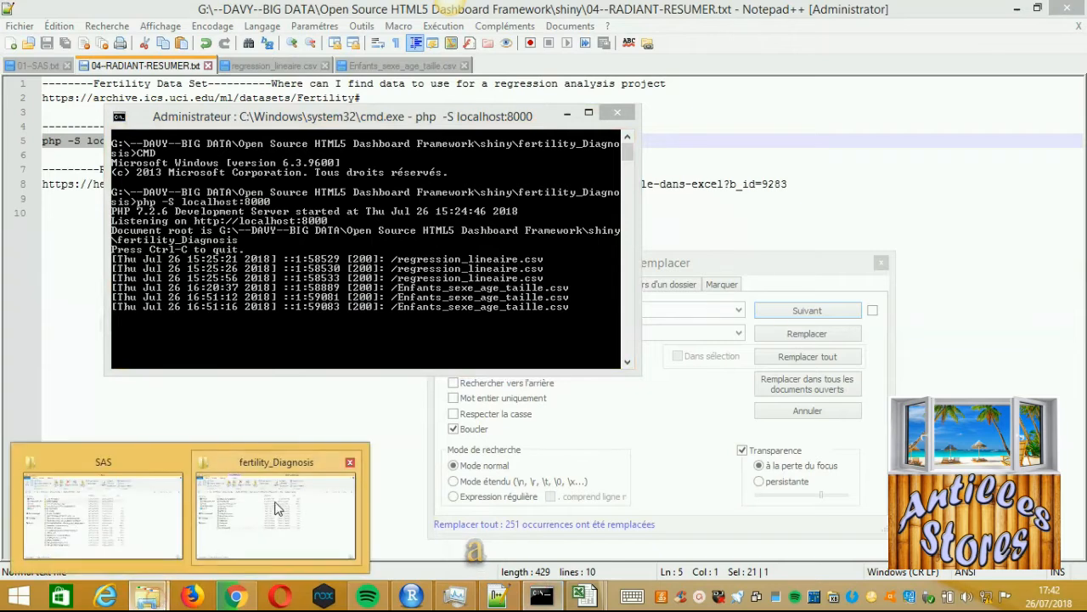
left_click(281, 500)
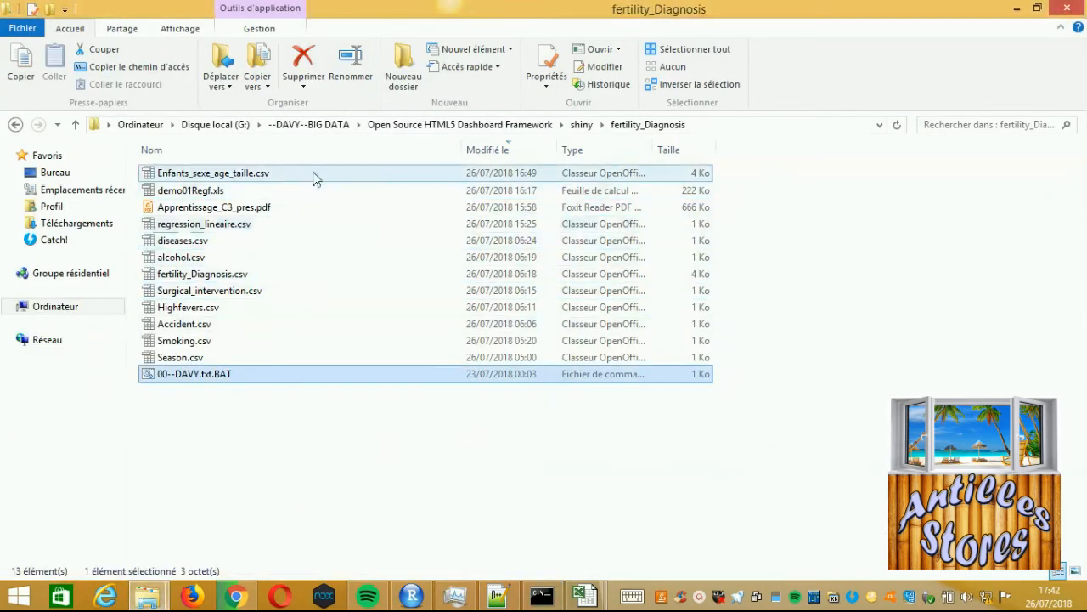
left_click(265, 174)
left_click(278, 174)
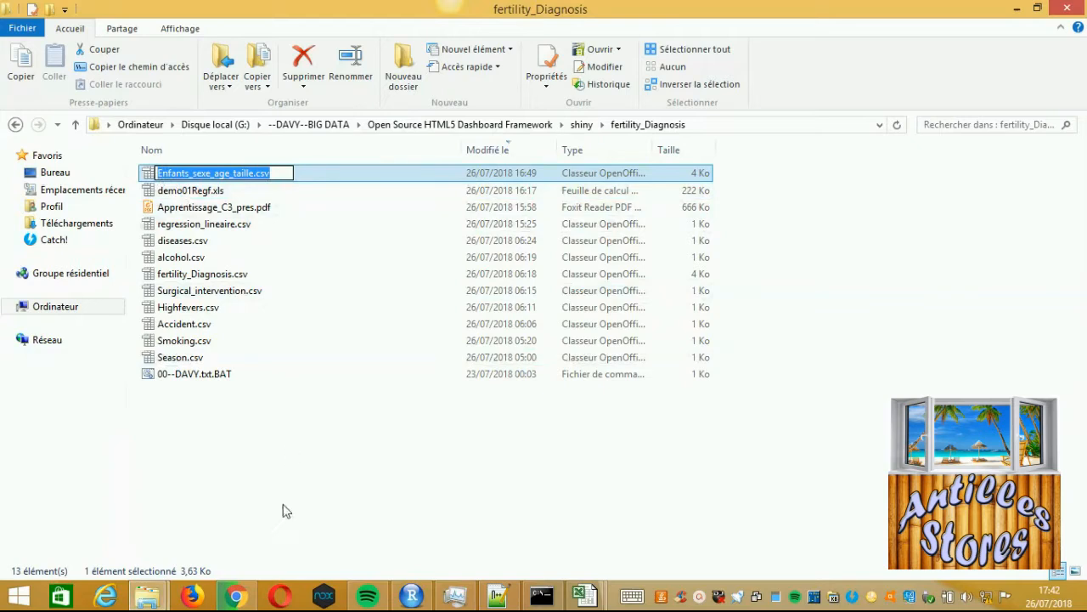
Step: Enter the address localhost:8000/Enfants_sexe_age_taille.csv in a new Chrome tab and select the whole address for copying
left_click(236, 595)
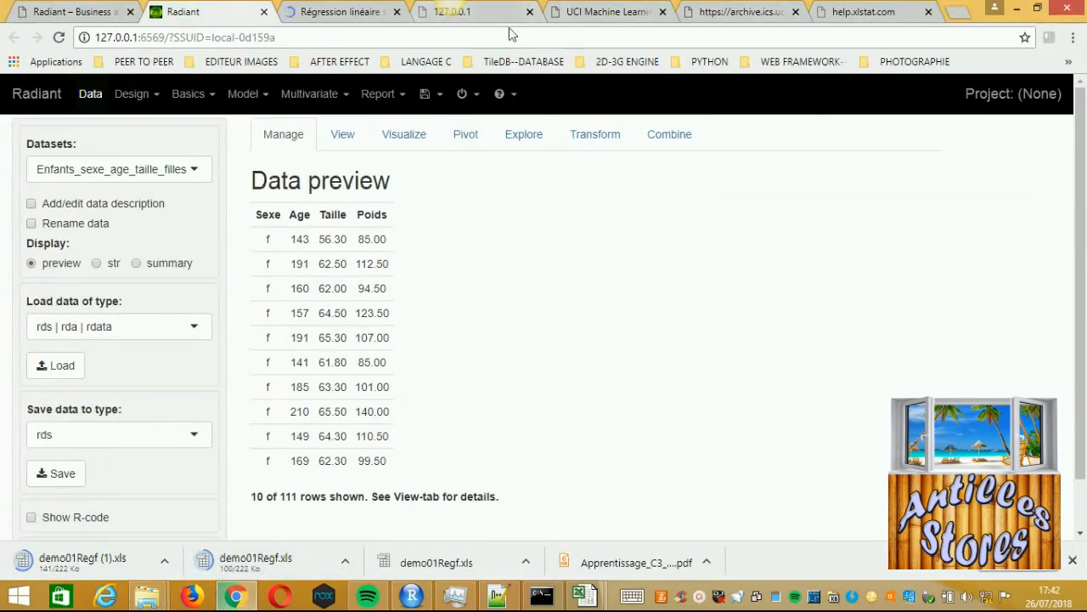
left_click(958, 15)
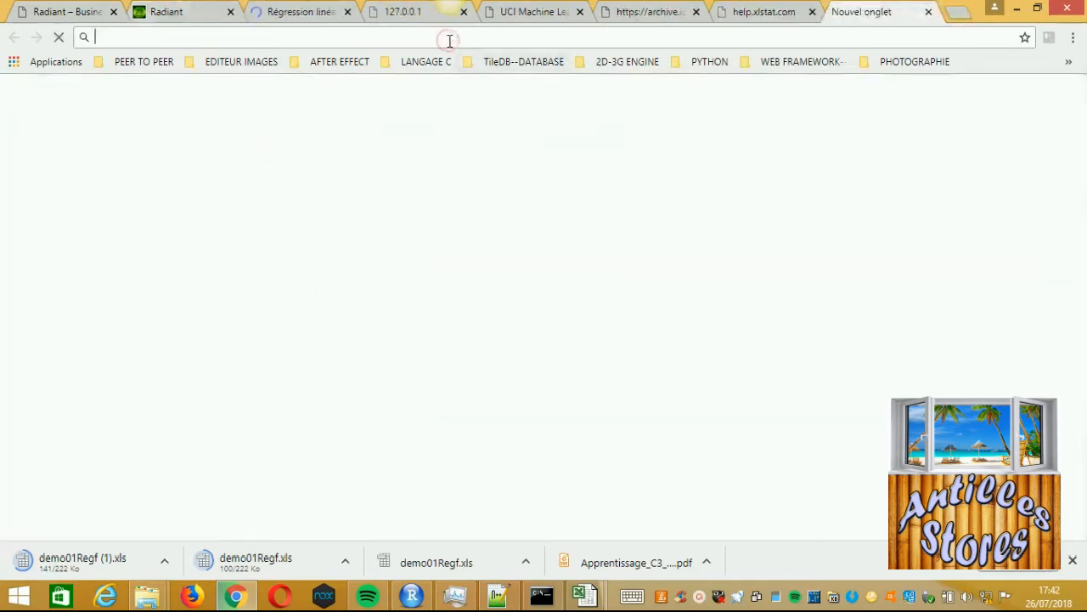
type("lo")
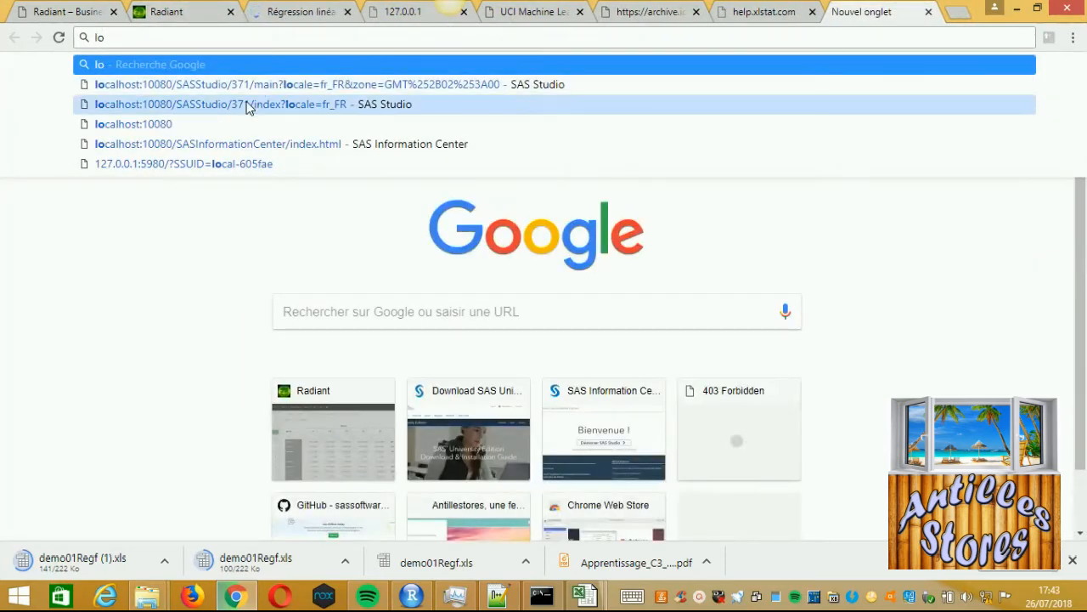
left_click(227, 119)
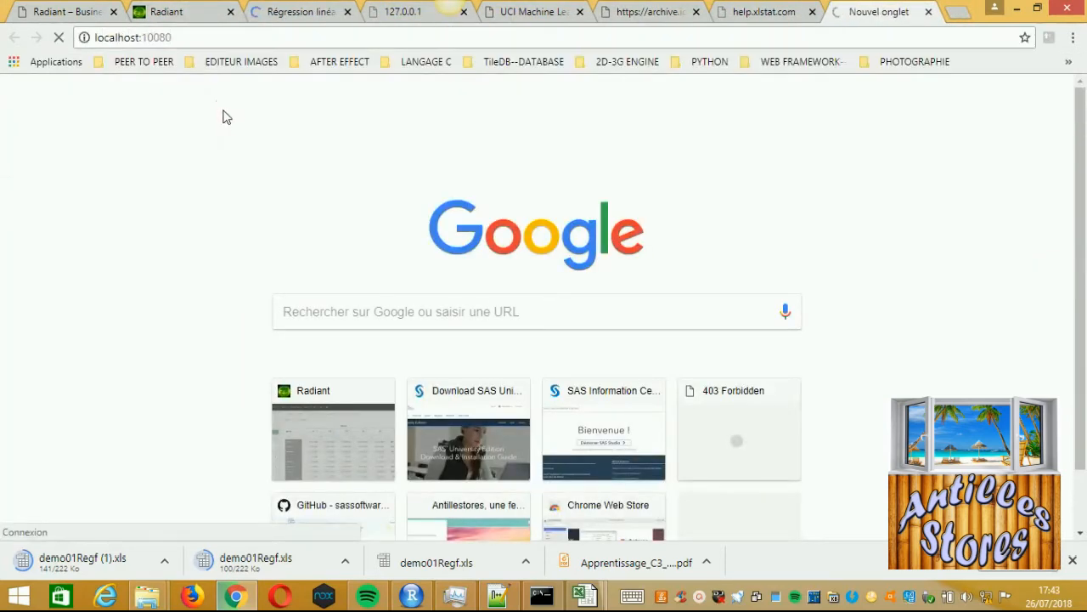
double_click(180, 38)
type("8")
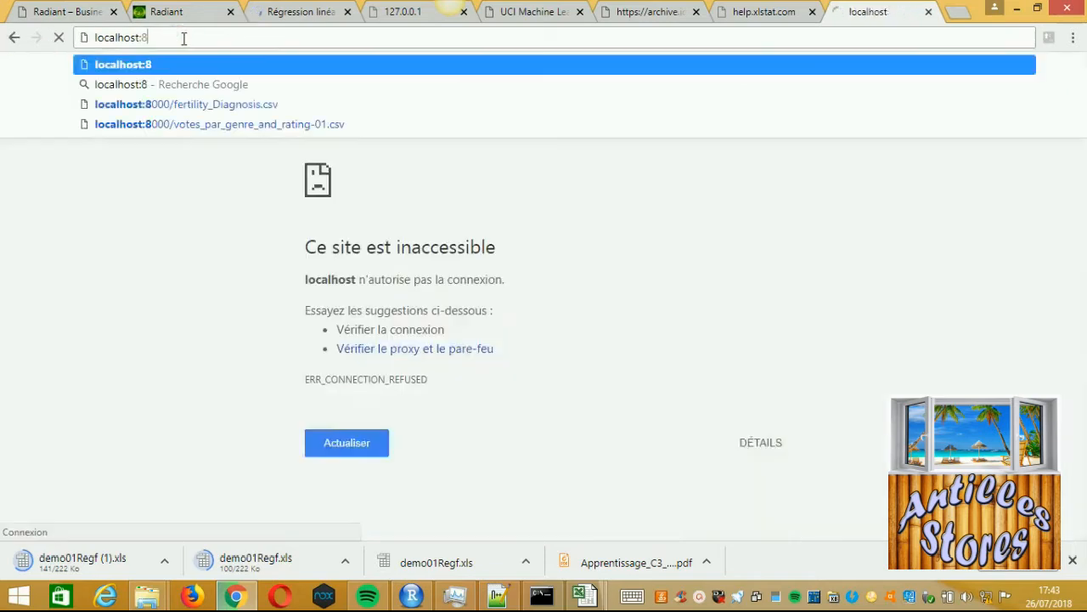
type("000/")
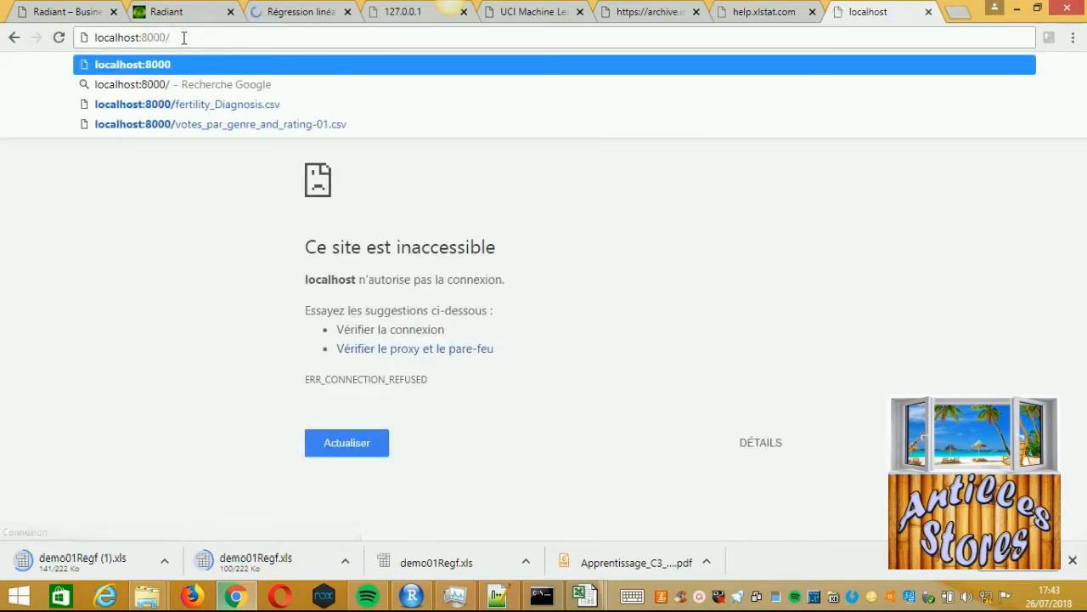
type("Enfants_sexe_age_taille.csv")
left_click_drag(313, 37, 78, 48)
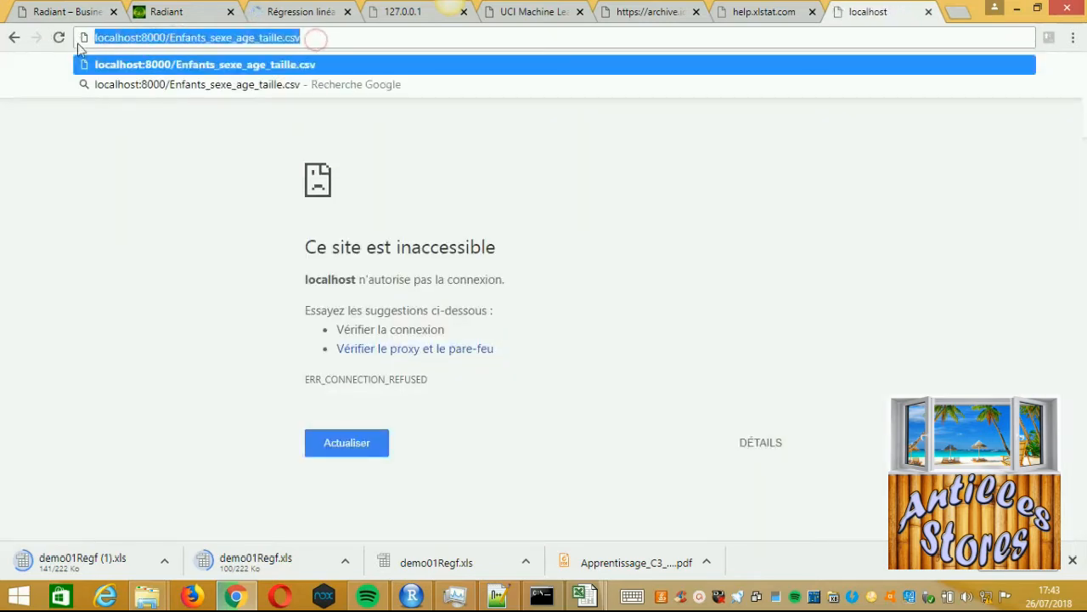
type("Enfants_sexe_age_taille.csv")
Step: Return to Radiant, set the data load type to csv (url) and enter Enfants_sexe_age_taille.csv as the source
left_click(161, 17)
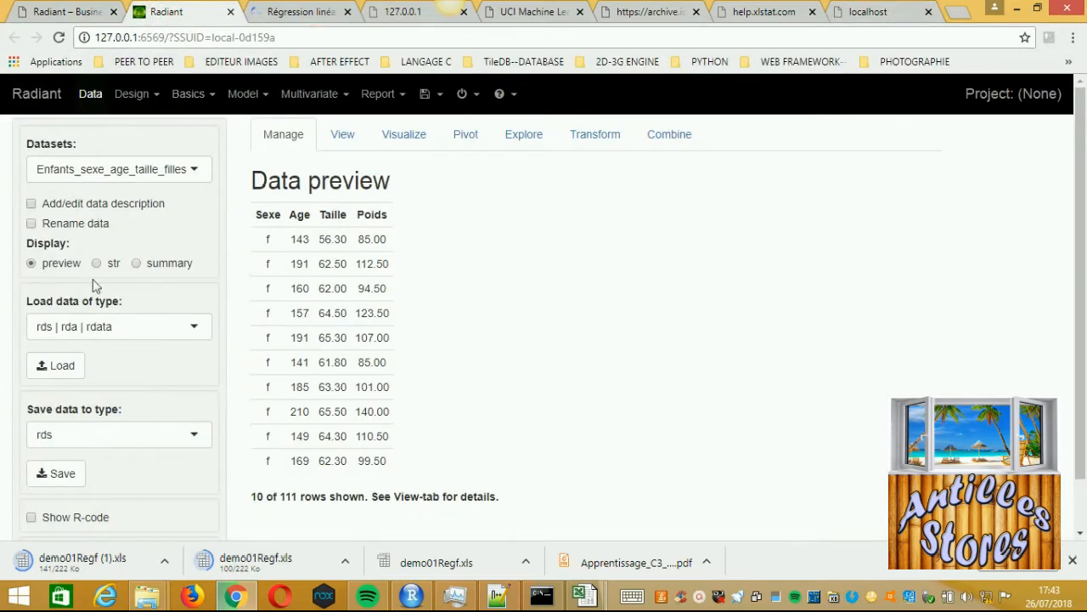
left_click(193, 325)
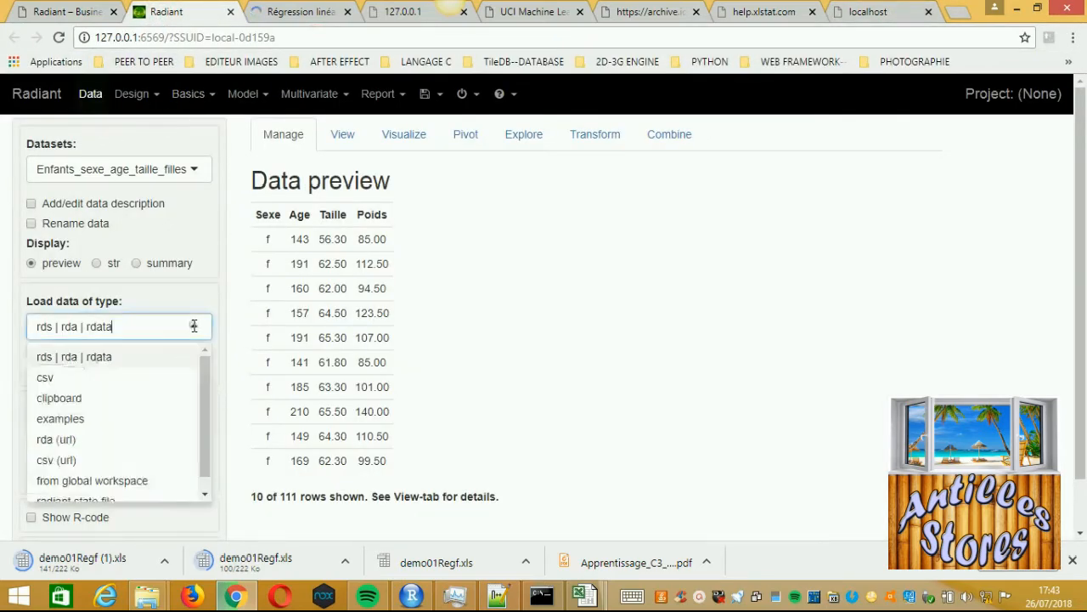
left_click(63, 463)
left_click(57, 501)
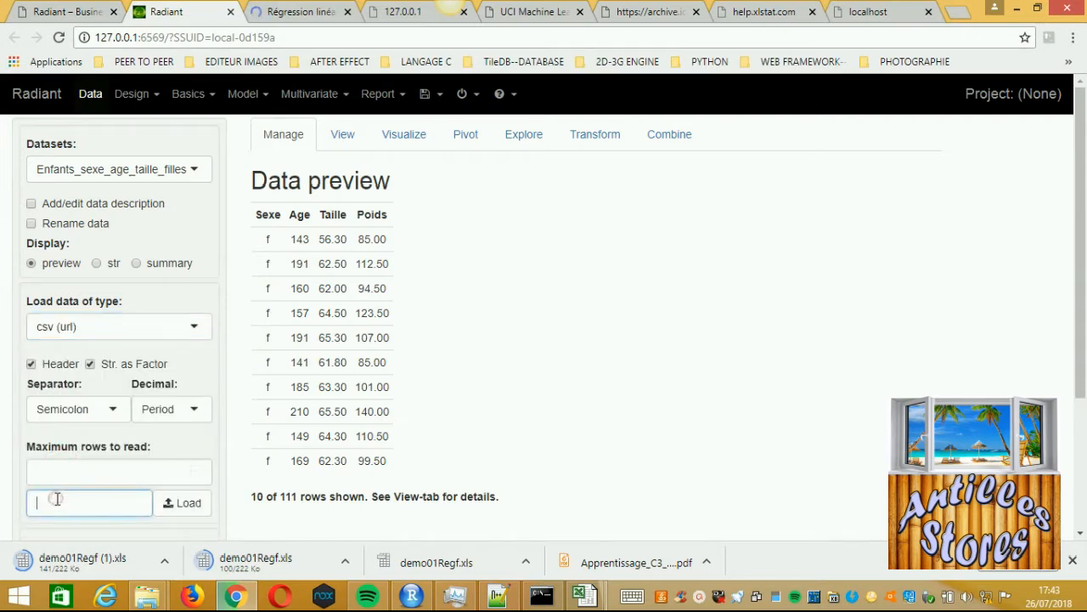
key("ctrl+v")
left_click(183, 506)
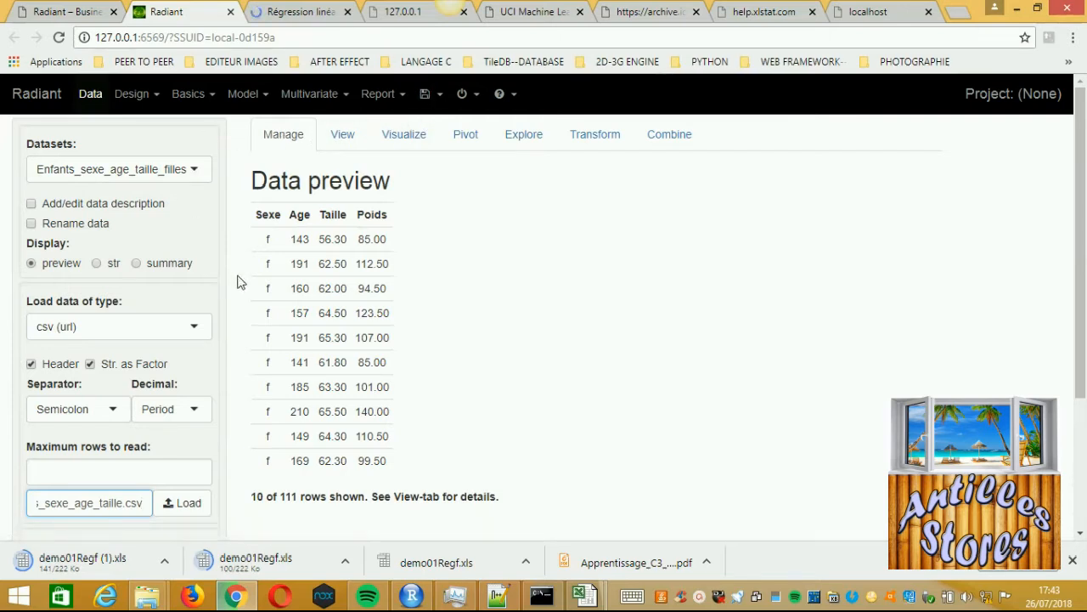
Step: Review the dataset description and the aim of the simple linear regression in the XLSTAT tutorial, and return to Radiant
left_click(299, 13)
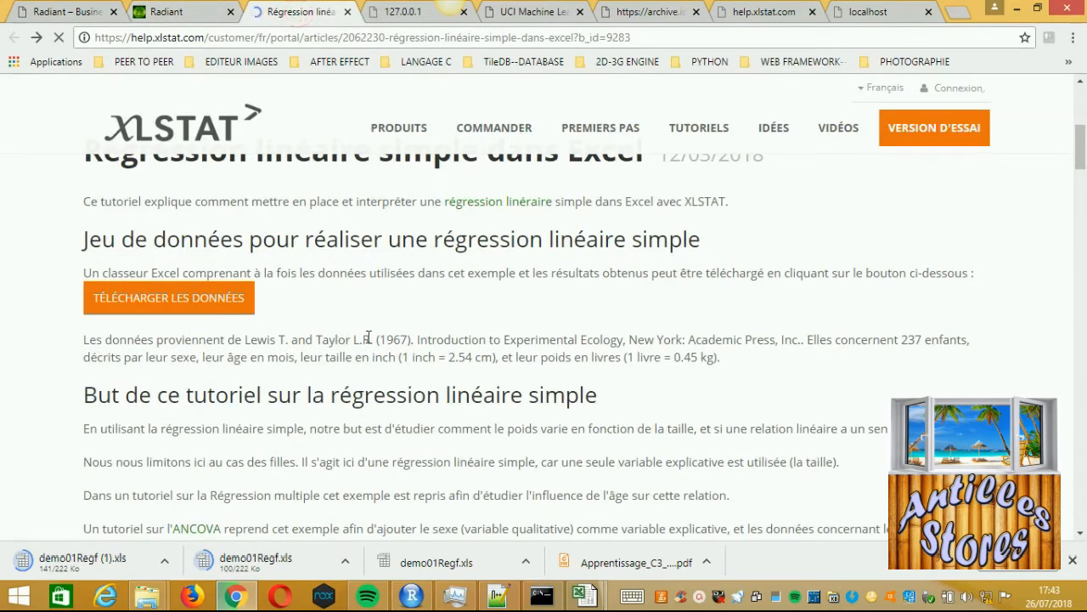
scroll(651, 384, "down", 2)
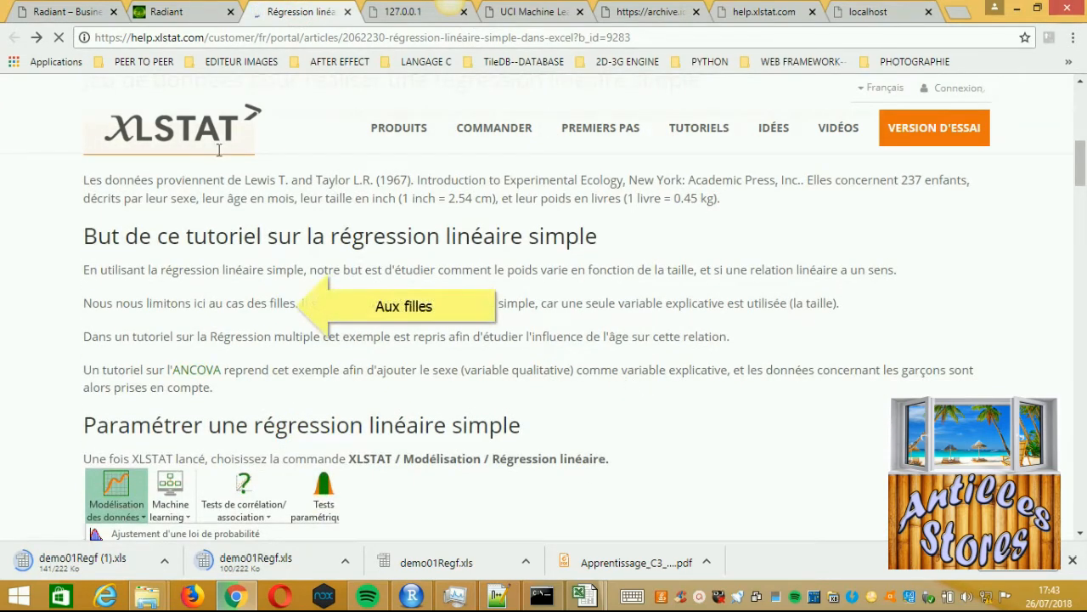
left_click(167, 17)
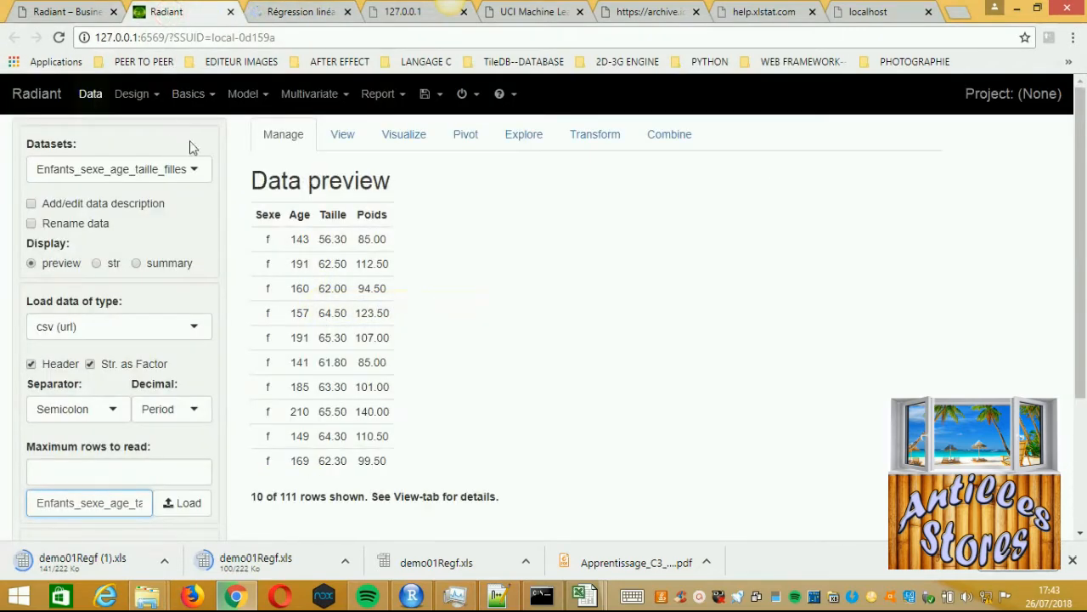
Step: Display the Enfants_sexe_age_taille_filles table and review its Sexe filter, the name for storing filtered data and the dataset choice
left_click(343, 137)
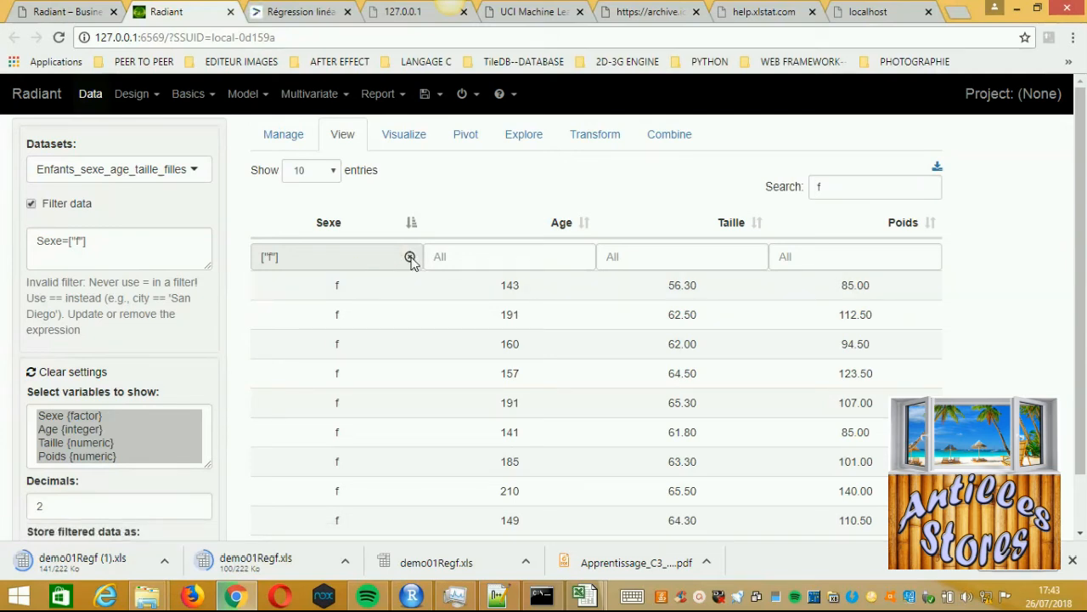
left_click_drag(108, 244, 38, 240)
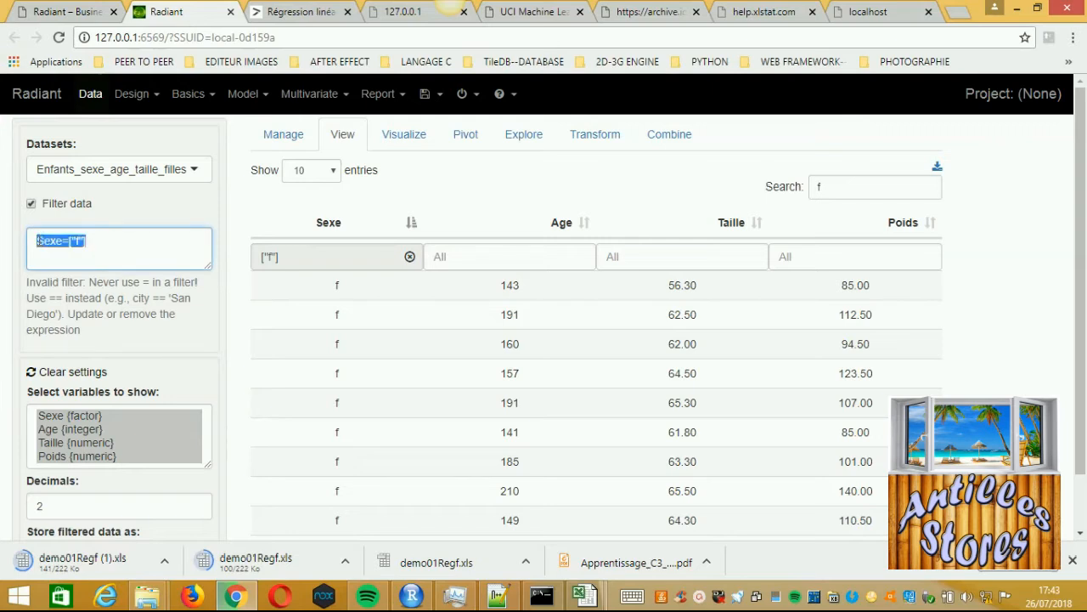
scroll(202, 375, "down", 1)
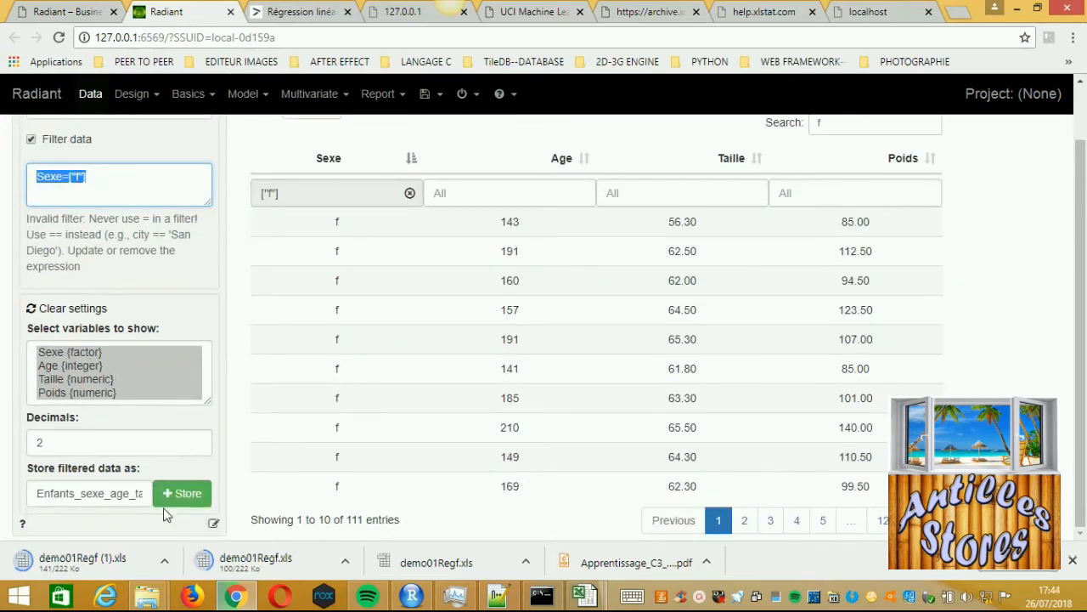
left_click_drag(125, 498, 149, 491)
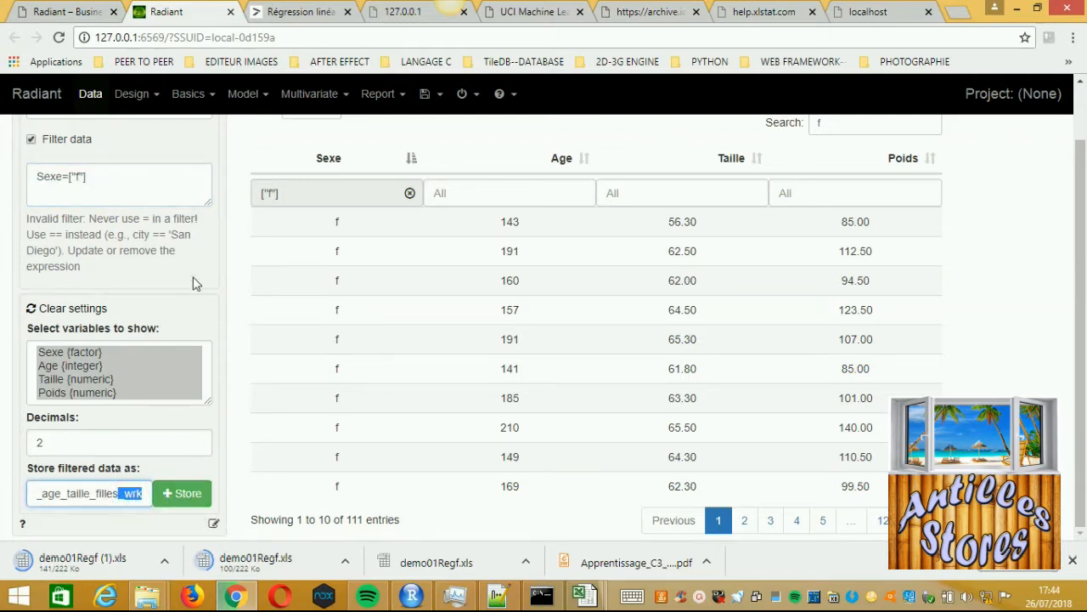
scroll(210, 270, "up", 1)
left_click(193, 169)
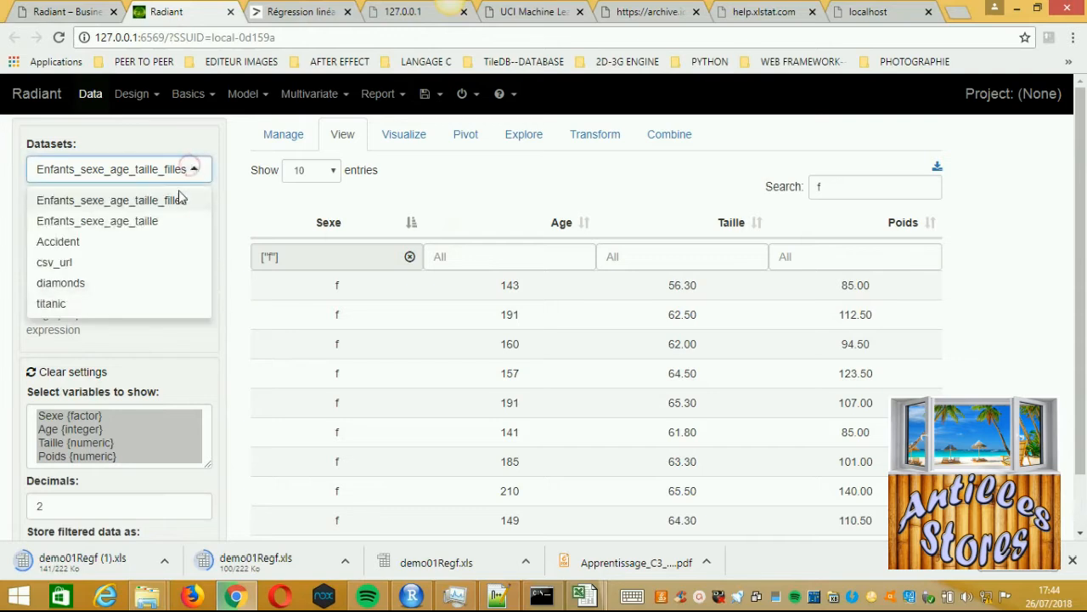
left_click(181, 203)
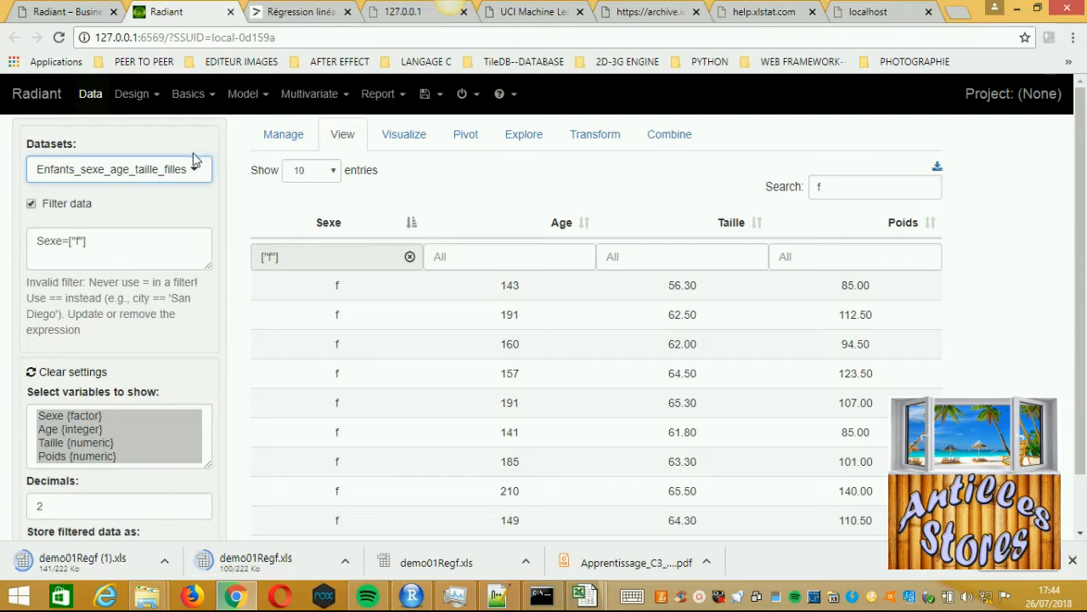
Step: Open the Linear regression (OLS) model with Poids as response and Taille as explanatory variable, and review its summary
left_click(246, 95)
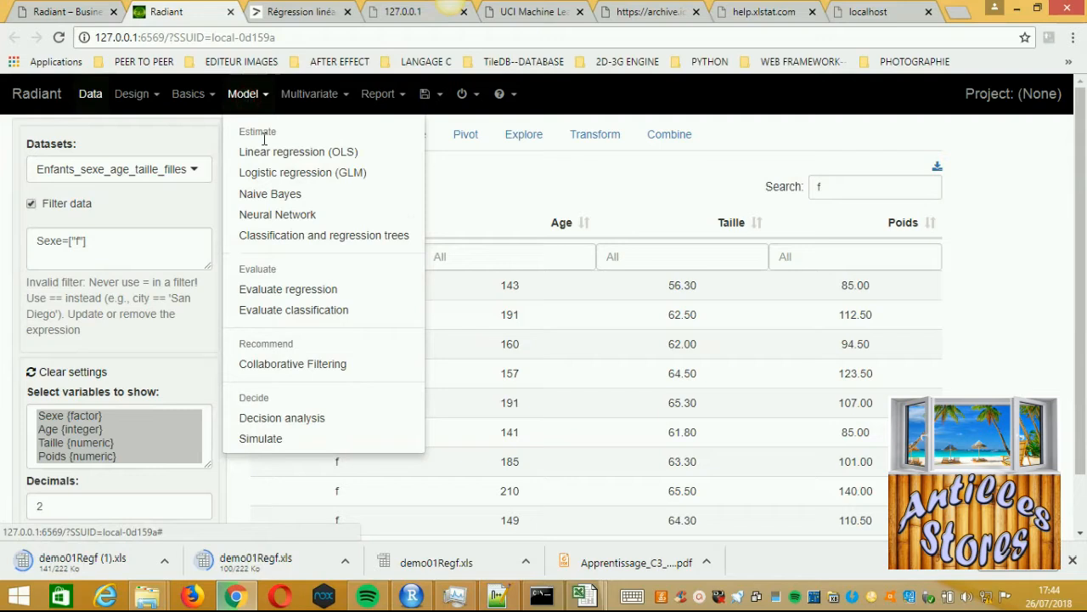
left_click(279, 153)
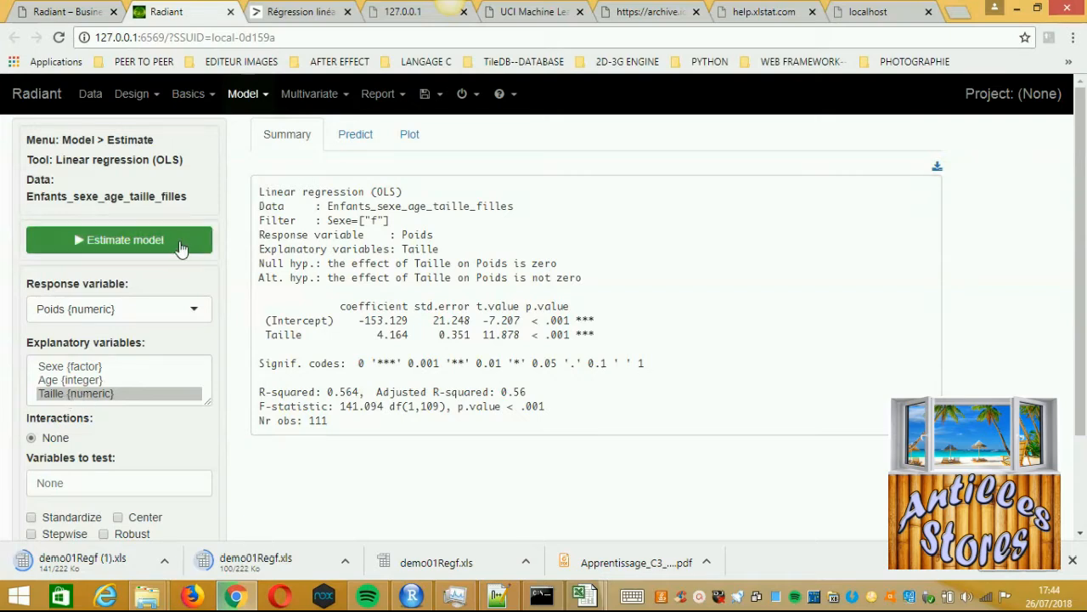
scroll(208, 283, "down", 1)
scroll(208, 283, "down", 1)
scroll(175, 253, "up", 2)
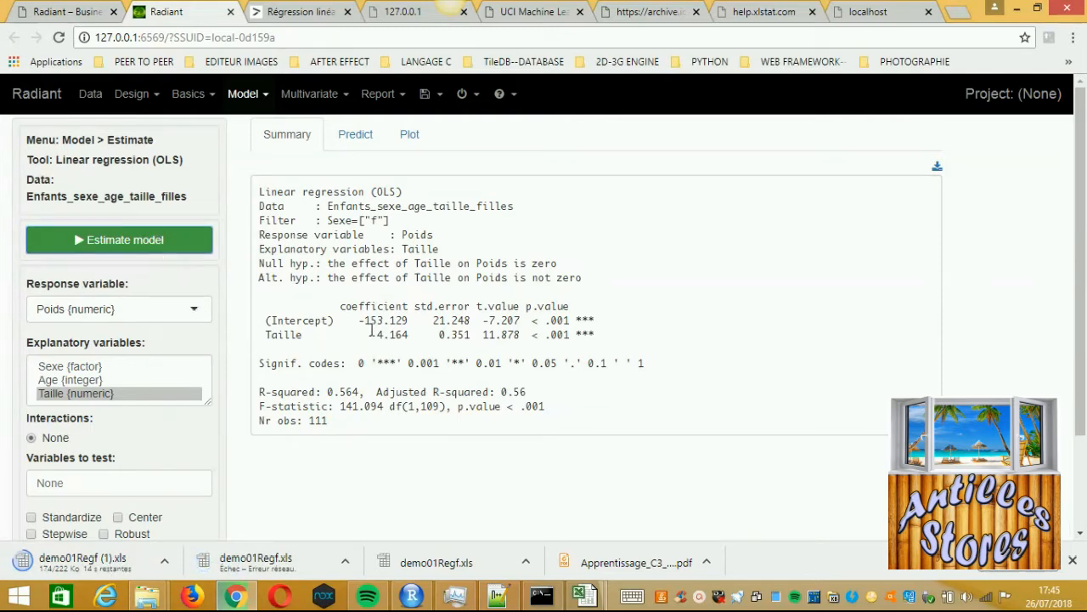
Step: Show the regression's scatter plot of Poids against Taille and turn off the Line and Jitter options
left_click(411, 140)
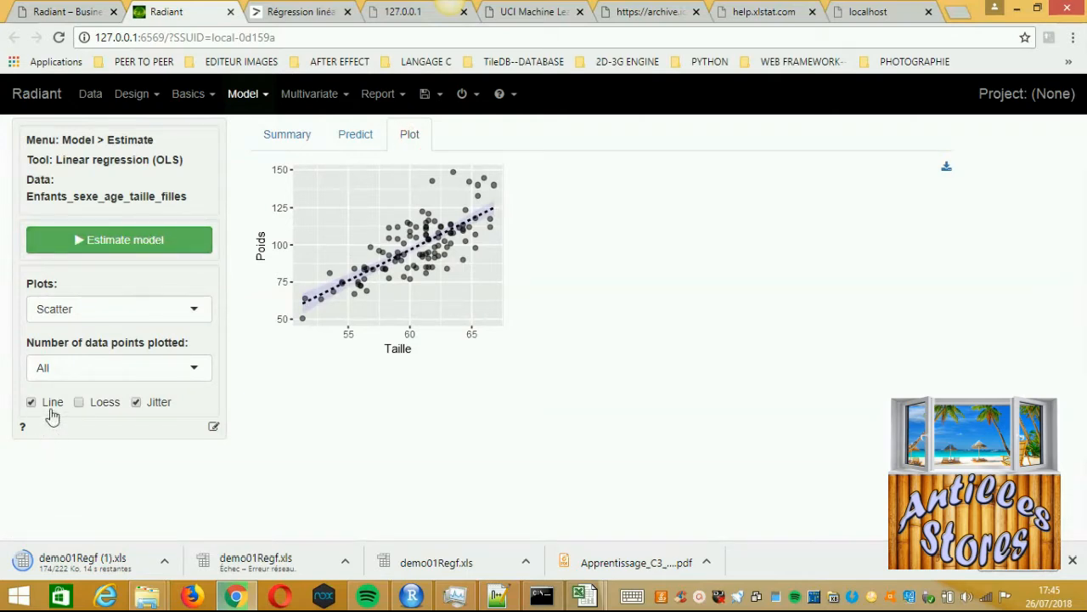
left_click(136, 402)
left_click(31, 402)
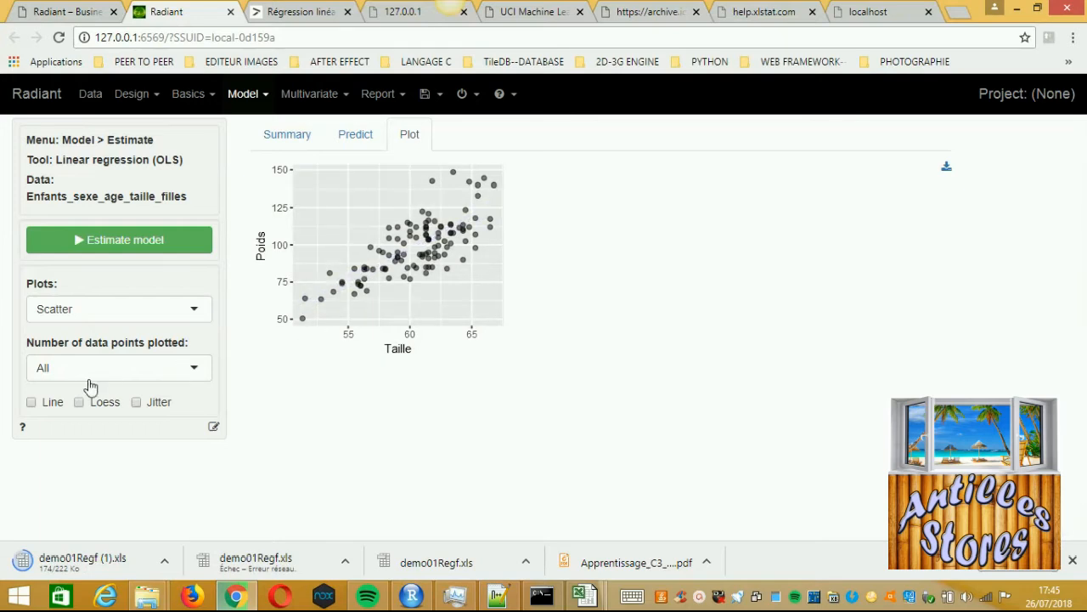
Step: Keep the Scatter plot type, turn the regression line back on and estimate the model again
left_click(188, 313)
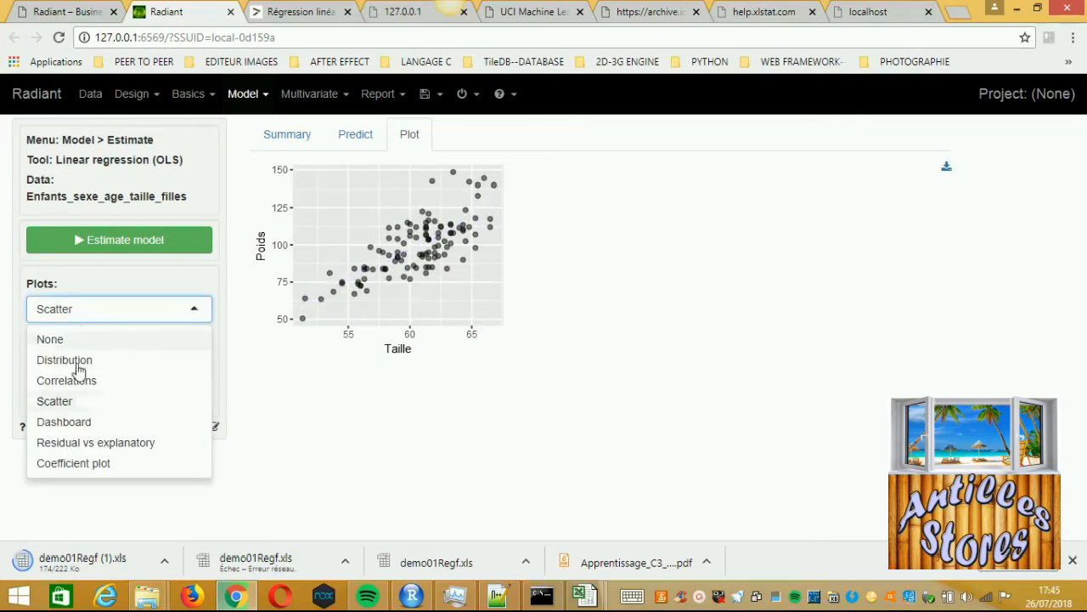
left_click(81, 401)
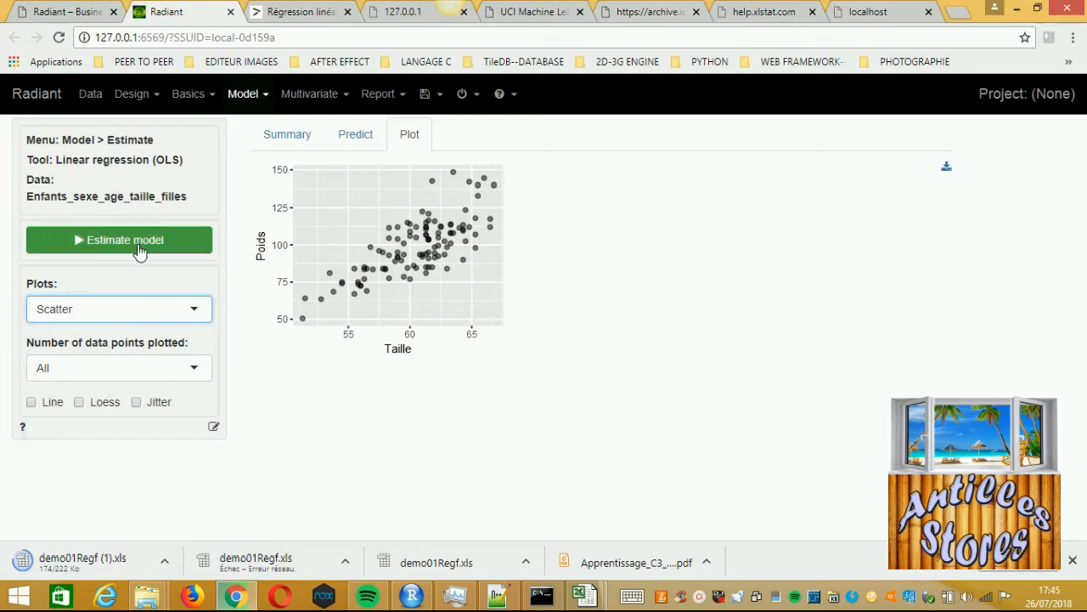
left_click(33, 404)
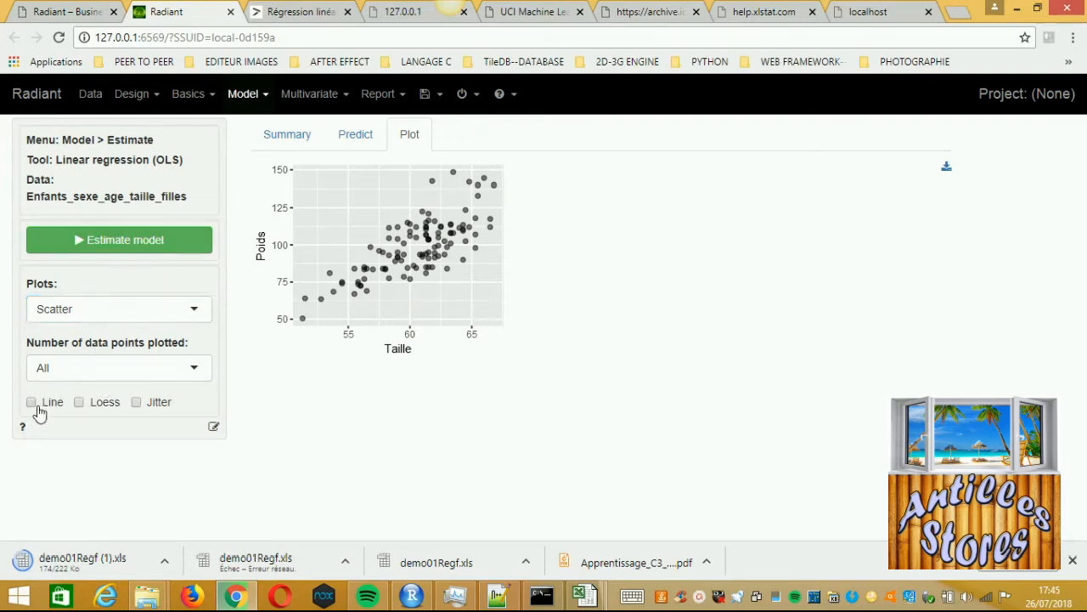
left_click(136, 246)
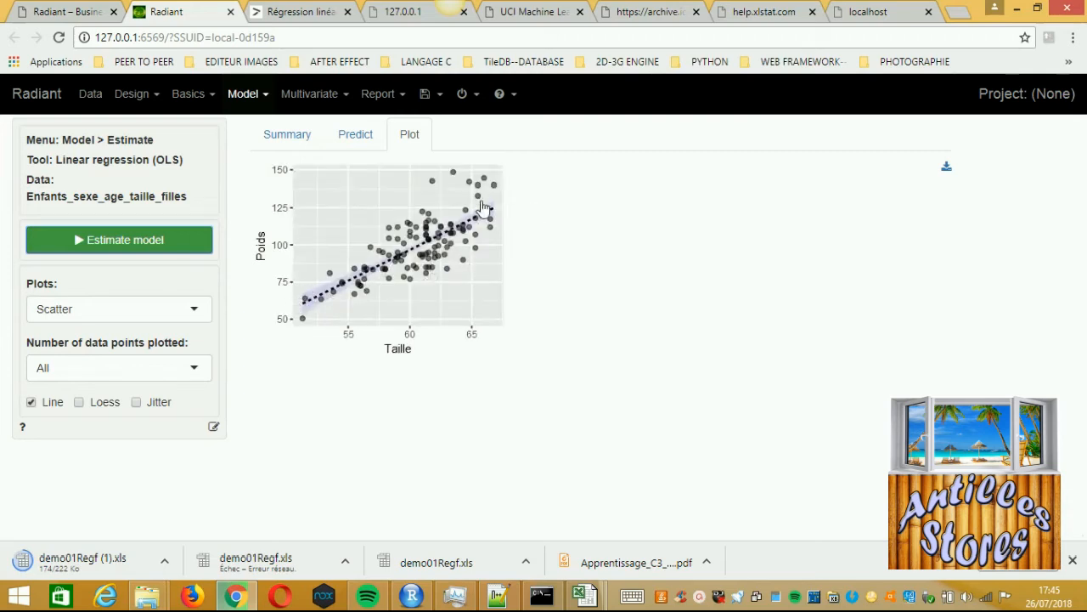
Step: Return to the regression summary and highlight the Taille coefficient and the intercept coefficient
left_click(291, 144)
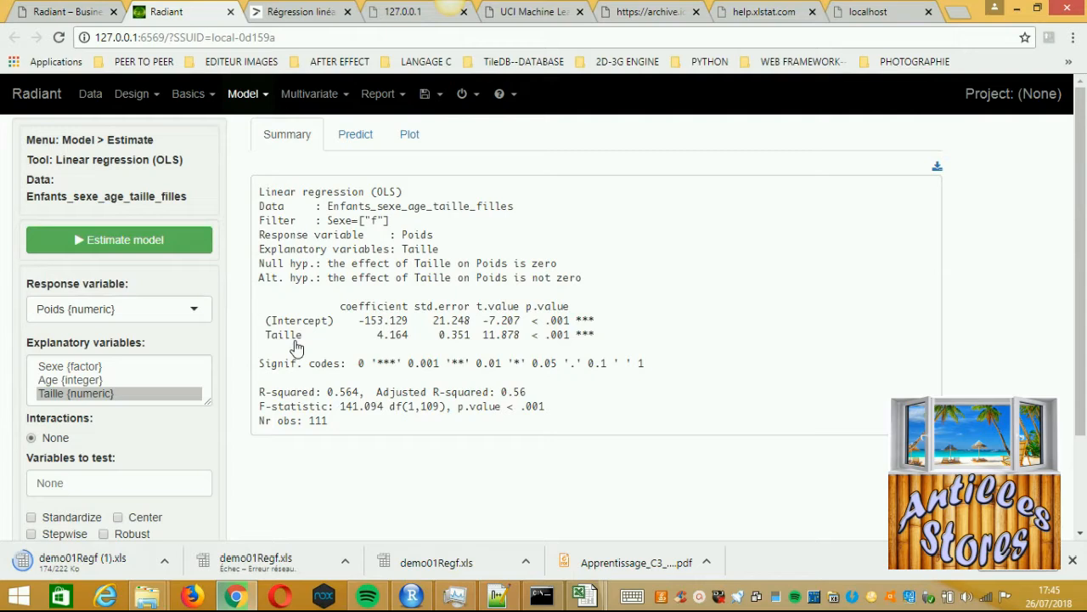
left_click_drag(411, 341, 381, 340)
left_click_drag(410, 321, 361, 328)
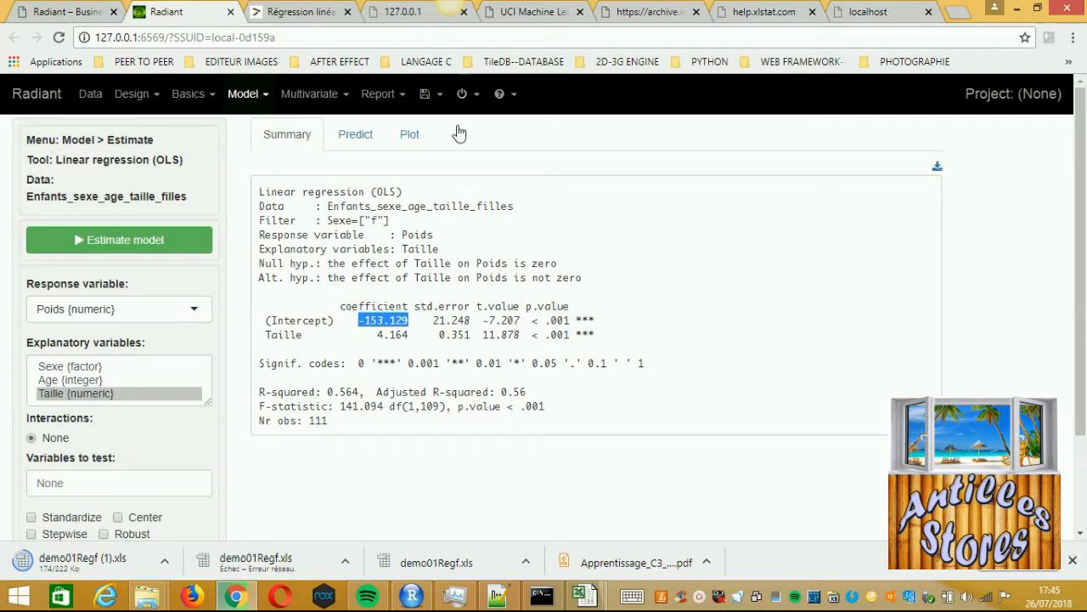
Step: Switch to Excel and look over the XLSTAT linear regression results in the demo01Regf.xls workbook
left_click(585, 594)
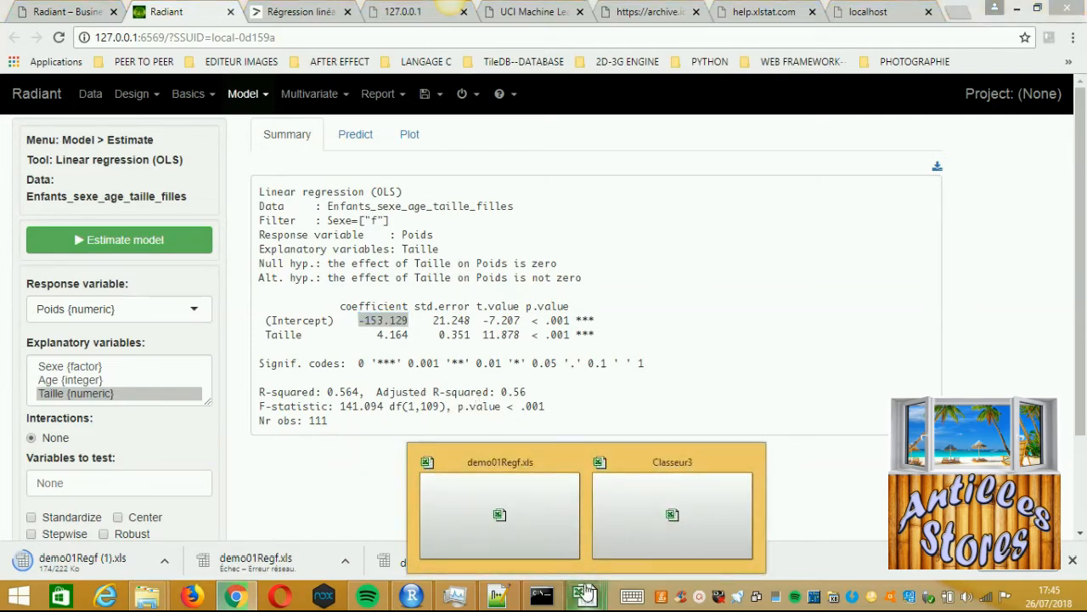
left_click(517, 514)
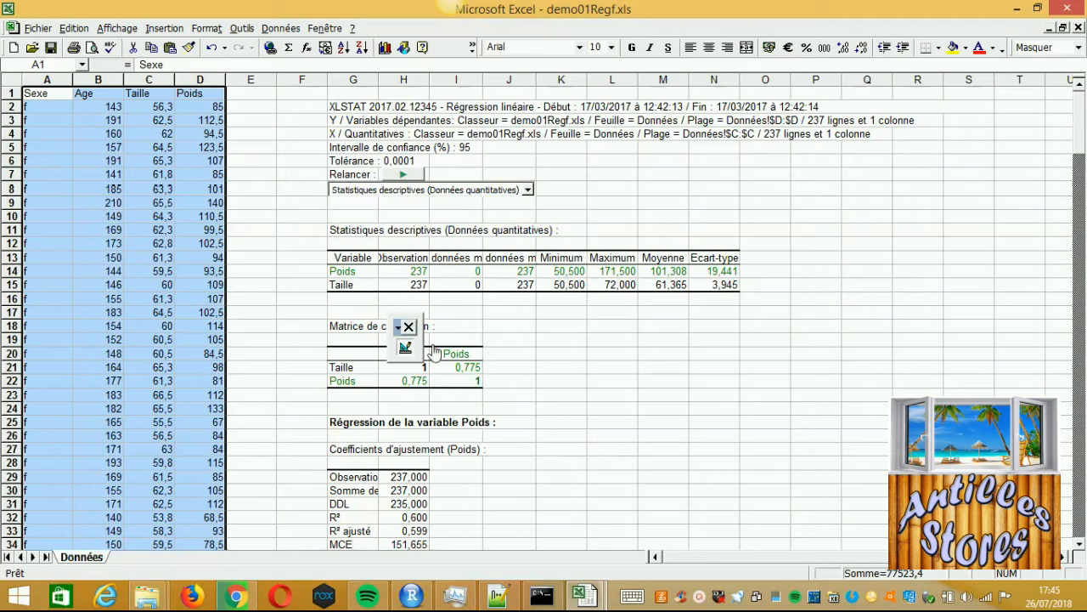
scroll(452, 393, "down", 2)
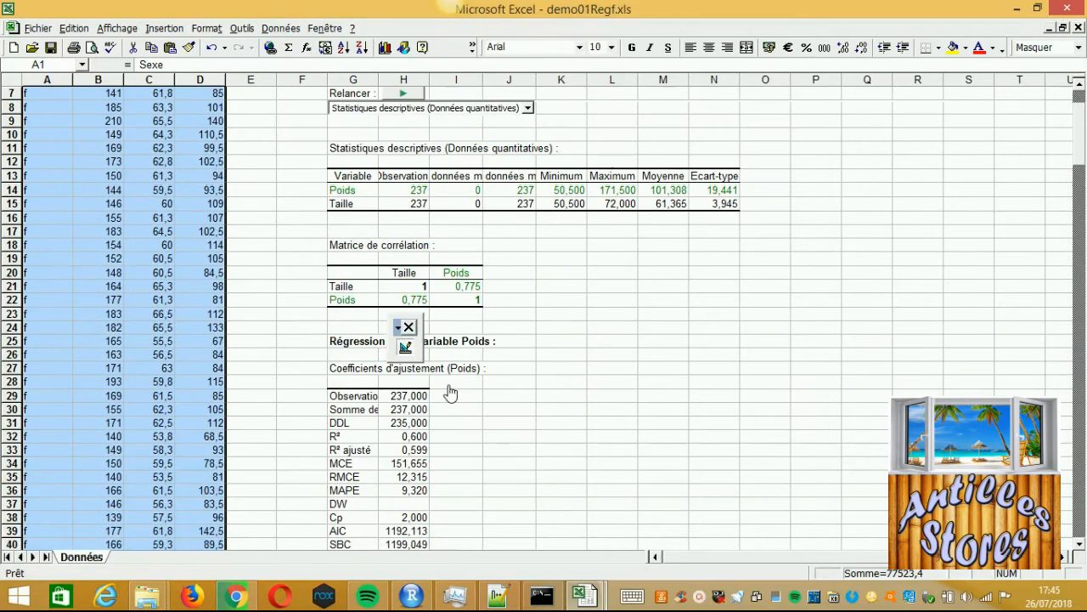
left_click(701, 596)
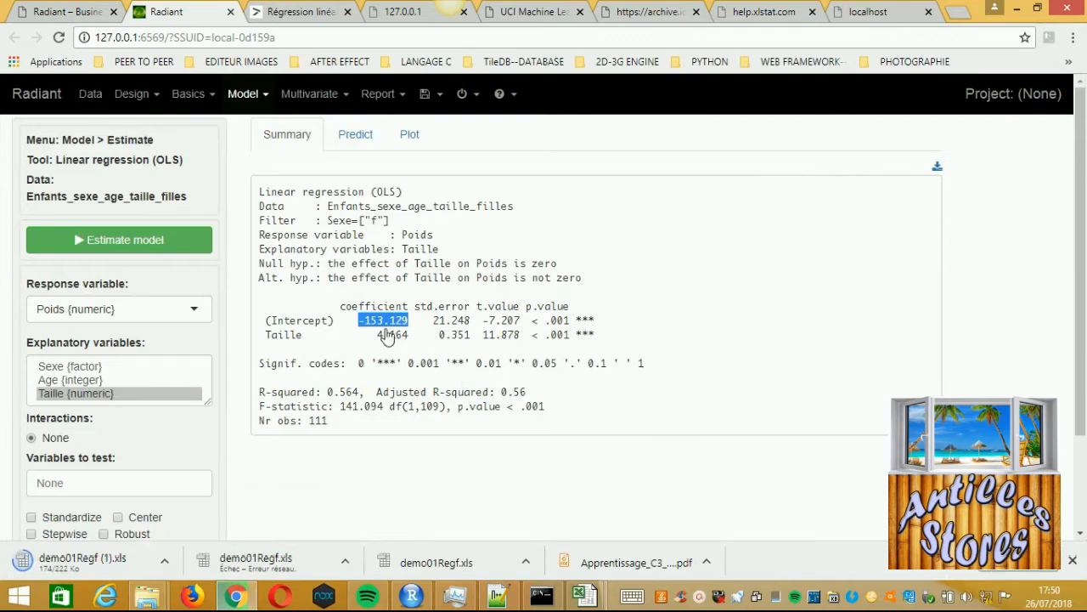
Step: Compare Radiant's intercept and Taille coefficients with the model parameter table in the XLSTAT linear regression article
left_click(302, 18)
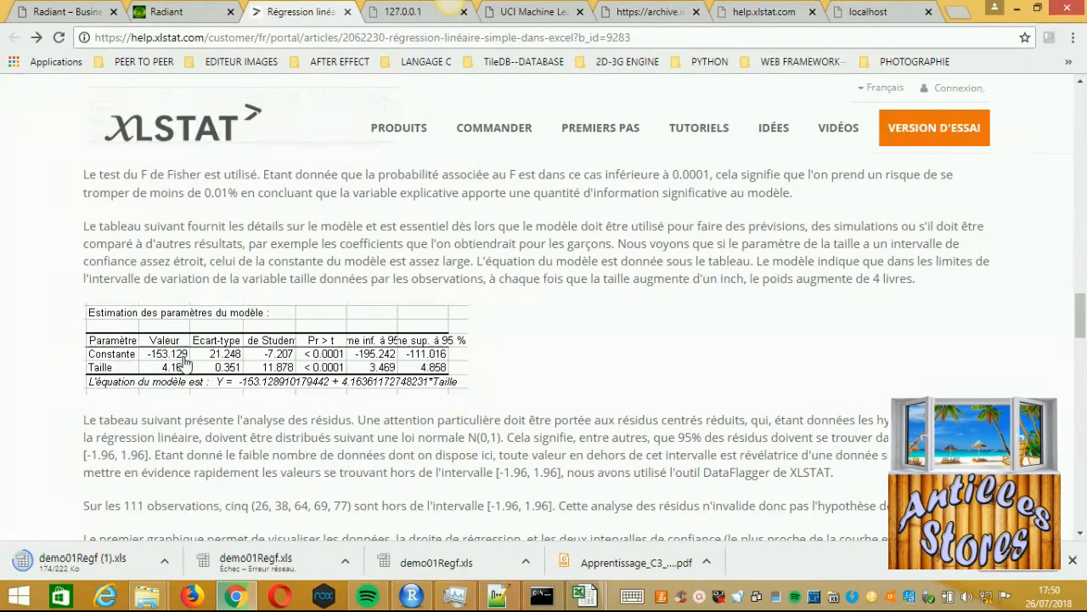
left_click(175, 13)
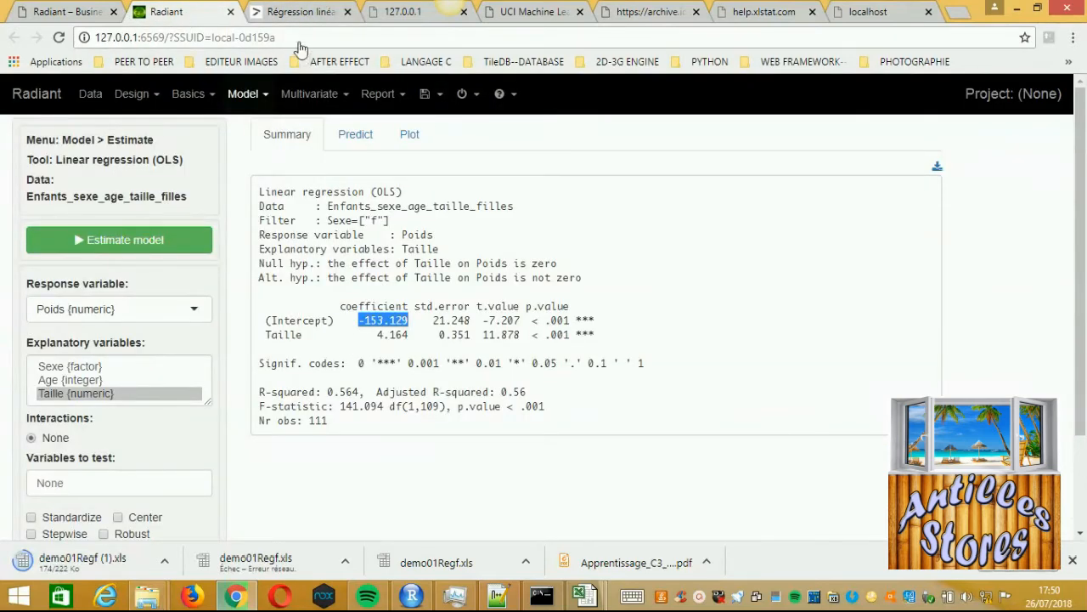
left_click(299, 15)
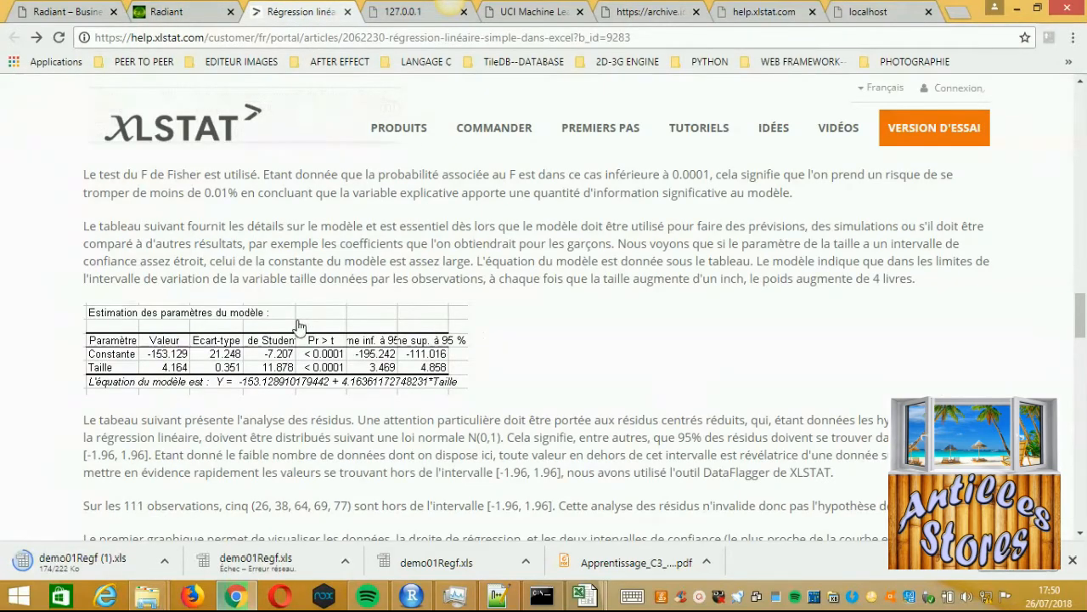
Step: Review the XLSTAT article's fit and variance tables and highlight the statement that 56% of weight variability is explained by height
scroll(283, 357, "up", 3)
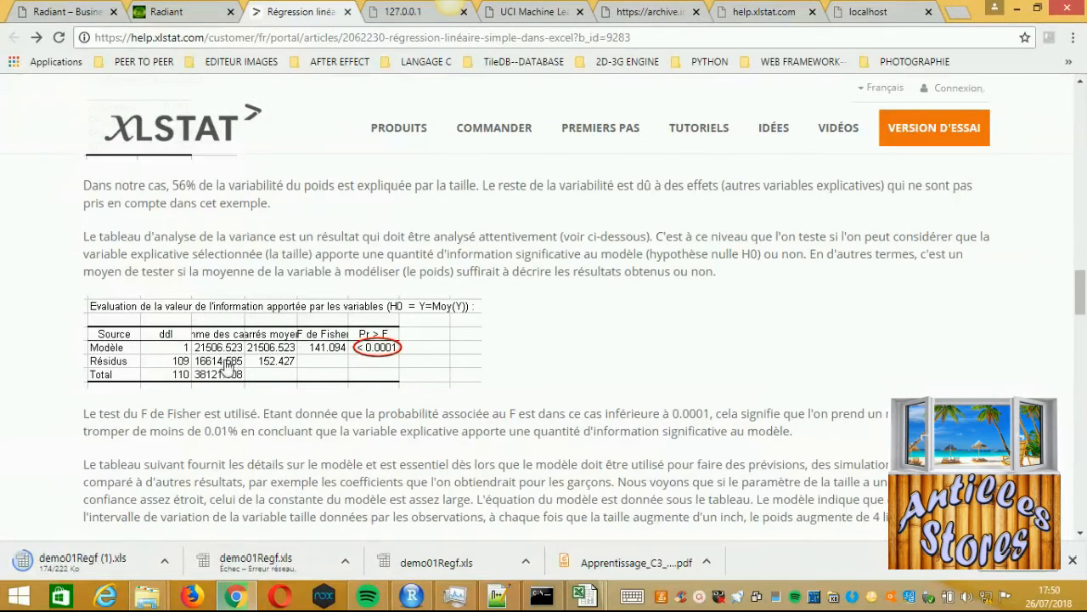
scroll(228, 366, "up", 3)
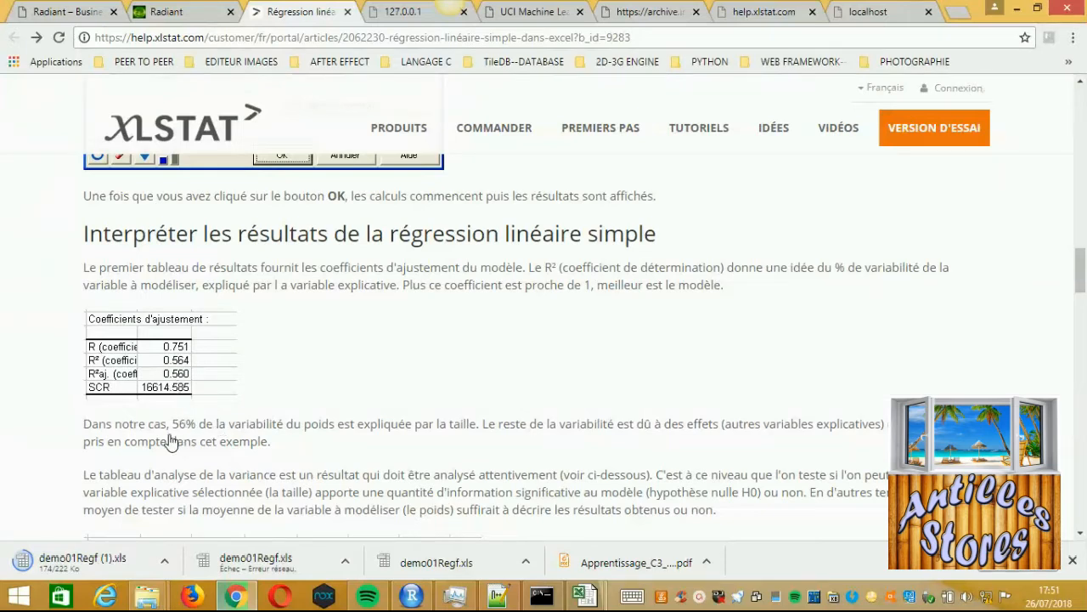
left_click_drag(167, 431, 476, 431)
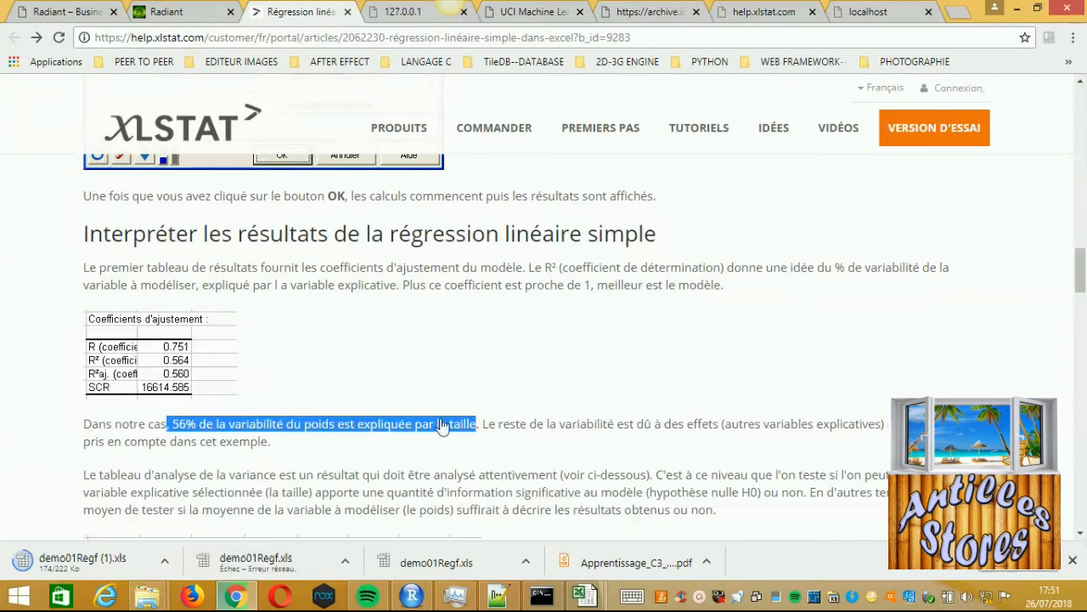
scroll(280, 386, "down", 2)
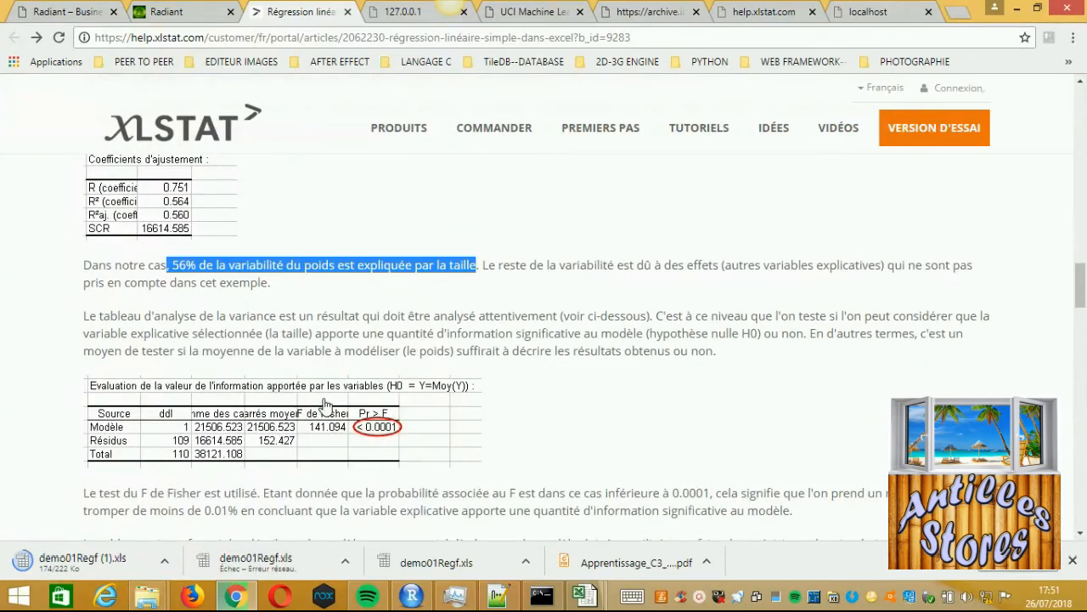
scroll(323, 404, "down", 1)
scroll(322, 405, "up", 1)
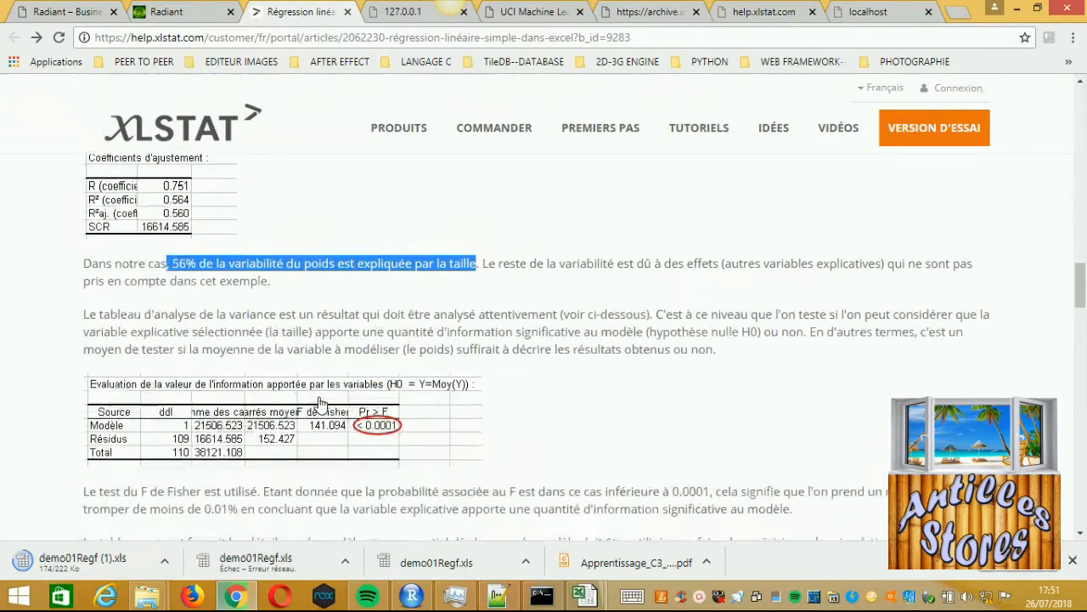
Step: Return to Radiant, view the regression scatter plot, and open the model's predictions keeping Command as the prediction input type
left_click(180, 17)
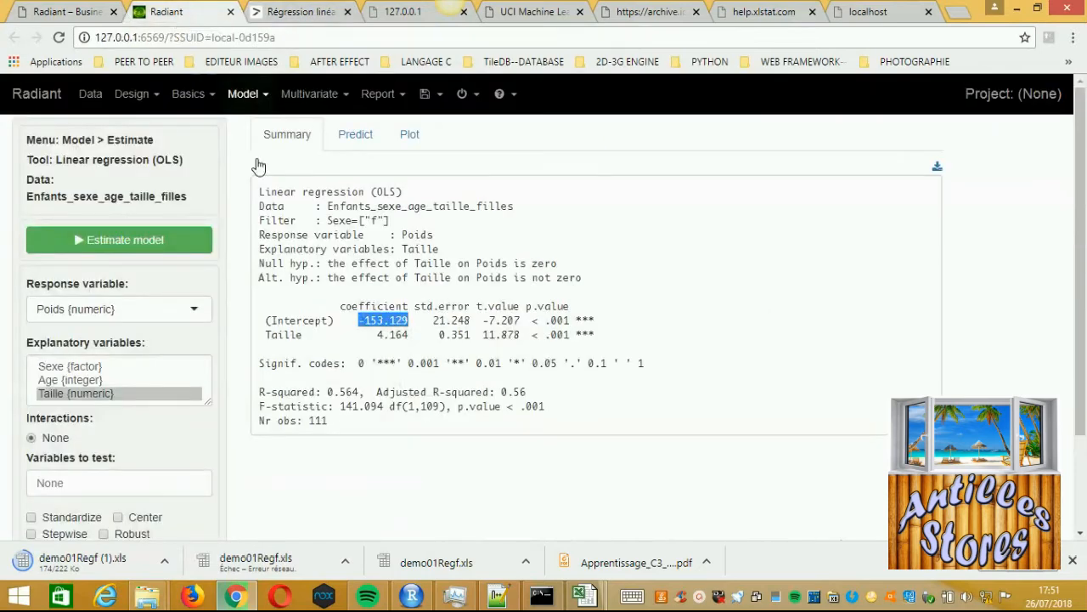
left_click(410, 138)
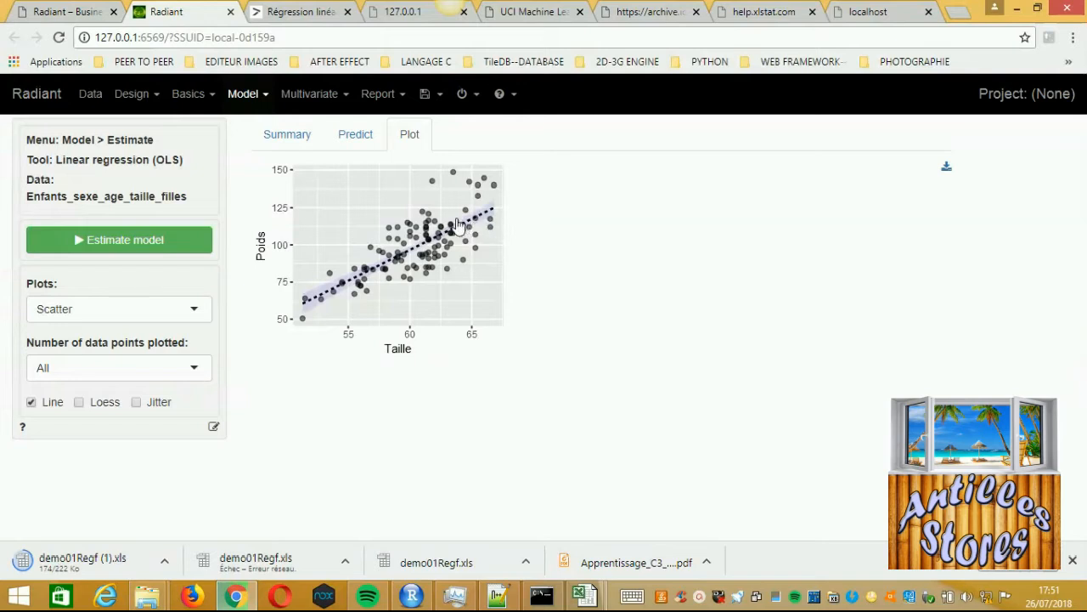
left_click(353, 140)
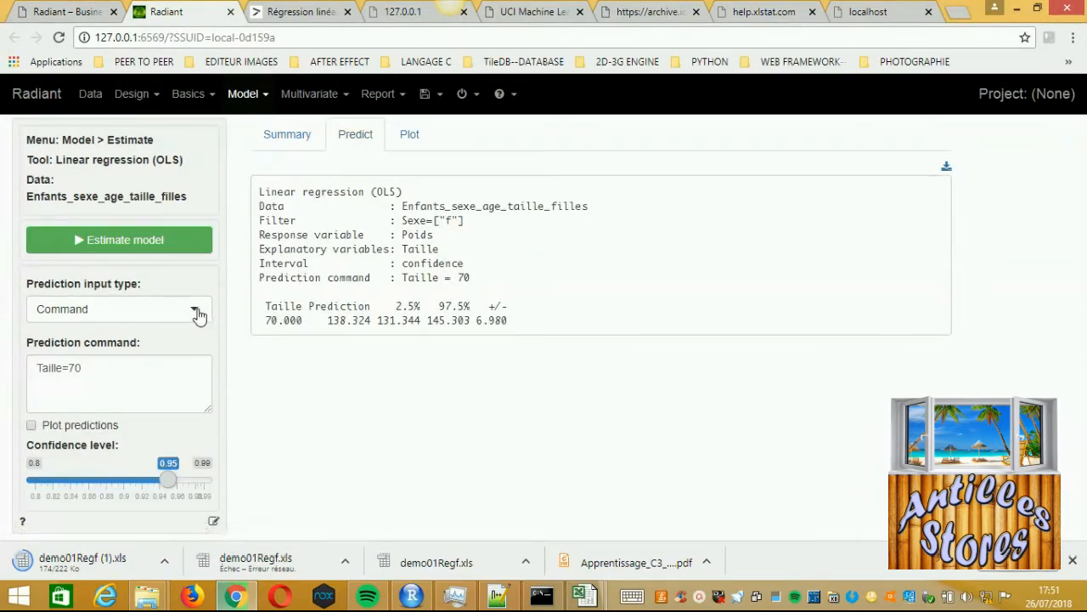
left_click(198, 313)
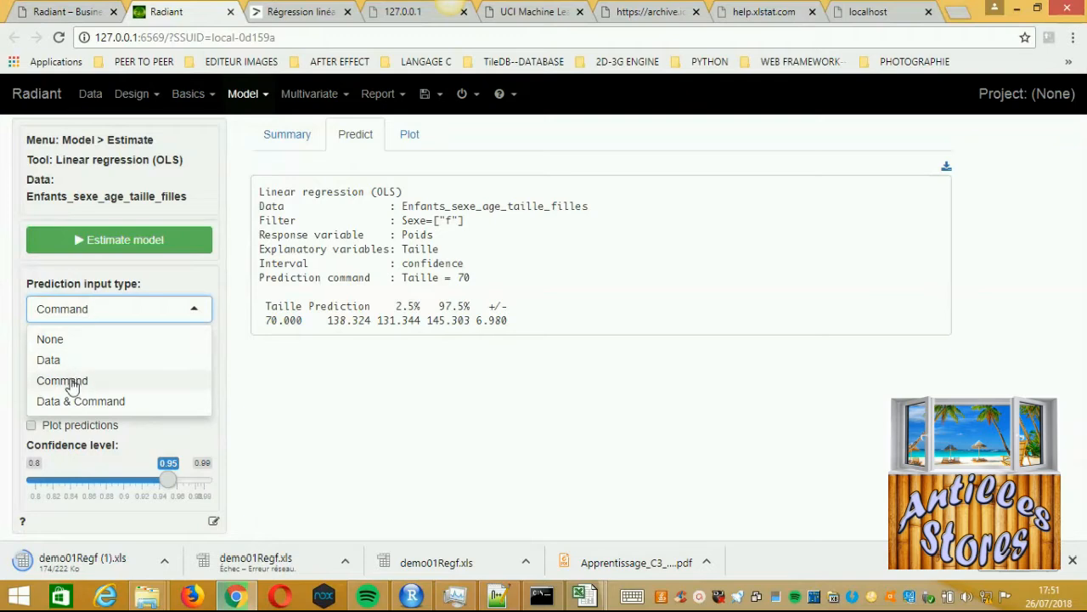
left_click(256, 384)
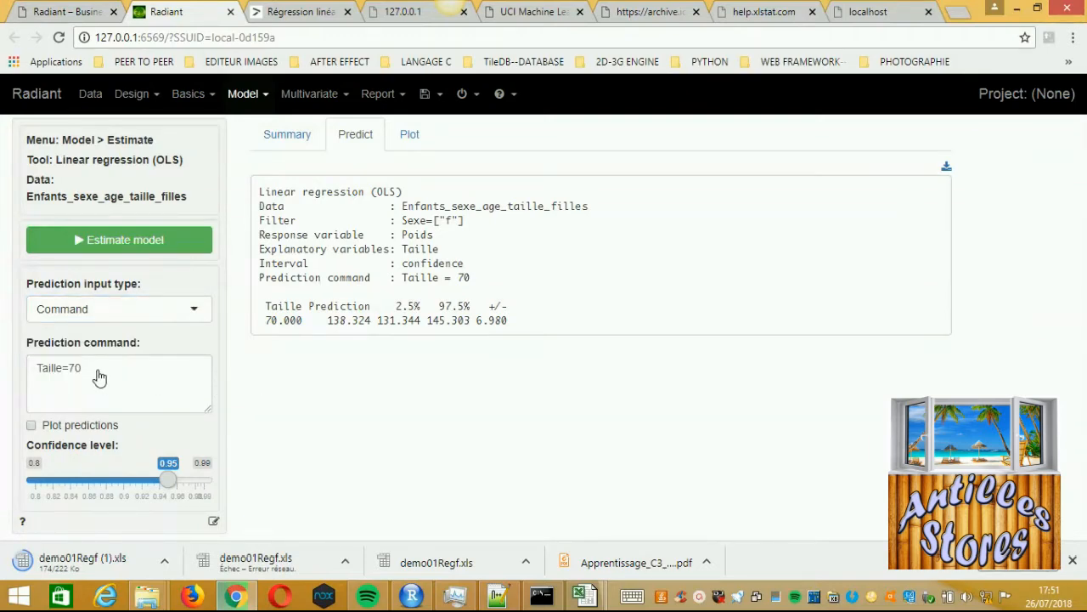
Step: Estimate the model with the prediction command Taille=70 and highlight the Taille value and its predicted weight
left_click_drag(99, 377, 37, 372)
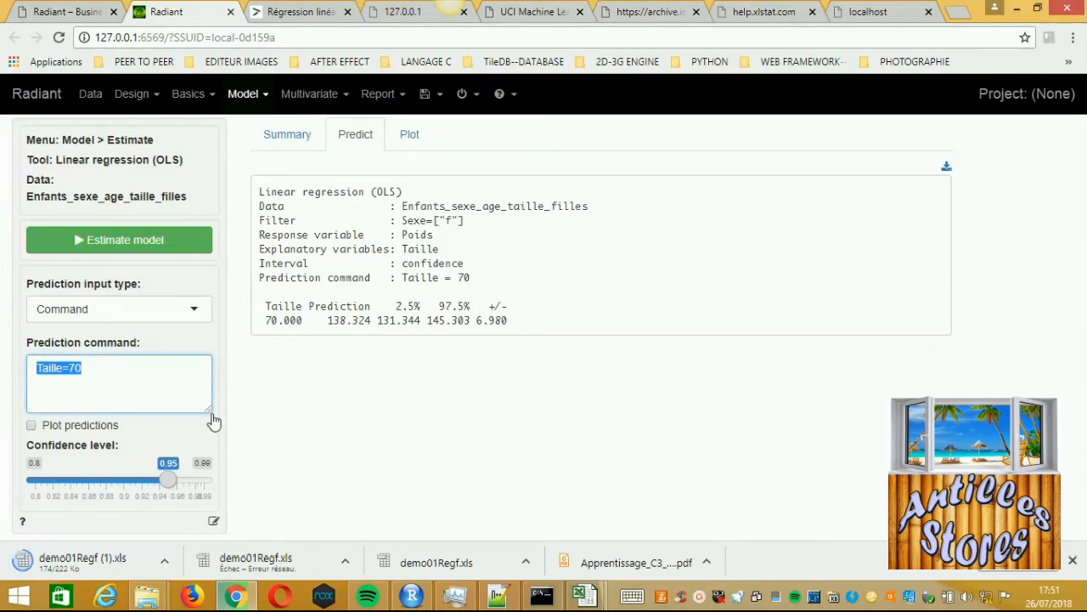
left_click(155, 251)
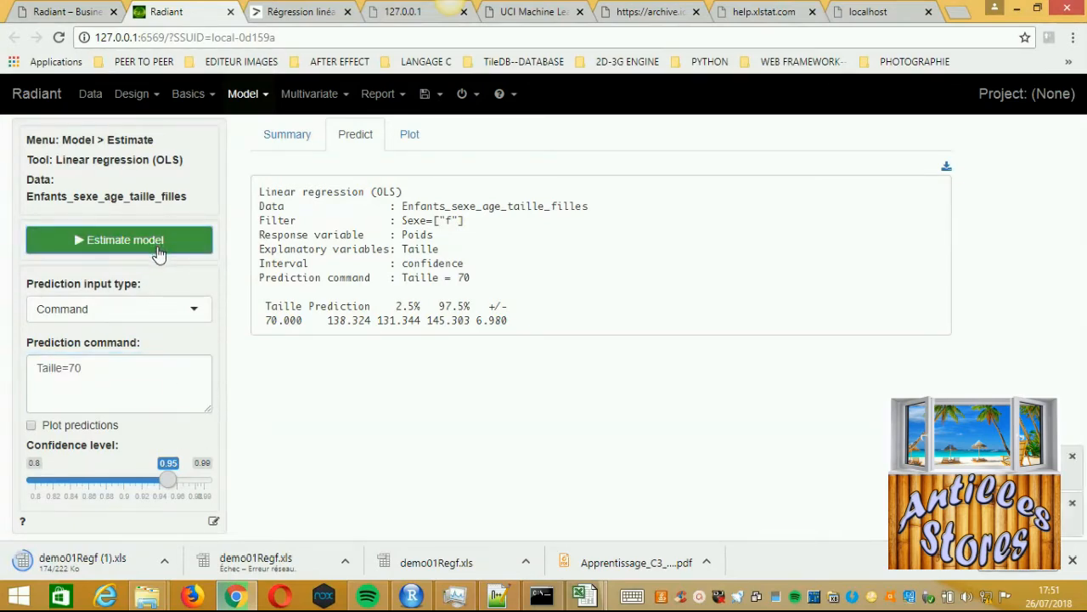
left_click_drag(298, 331, 265, 329)
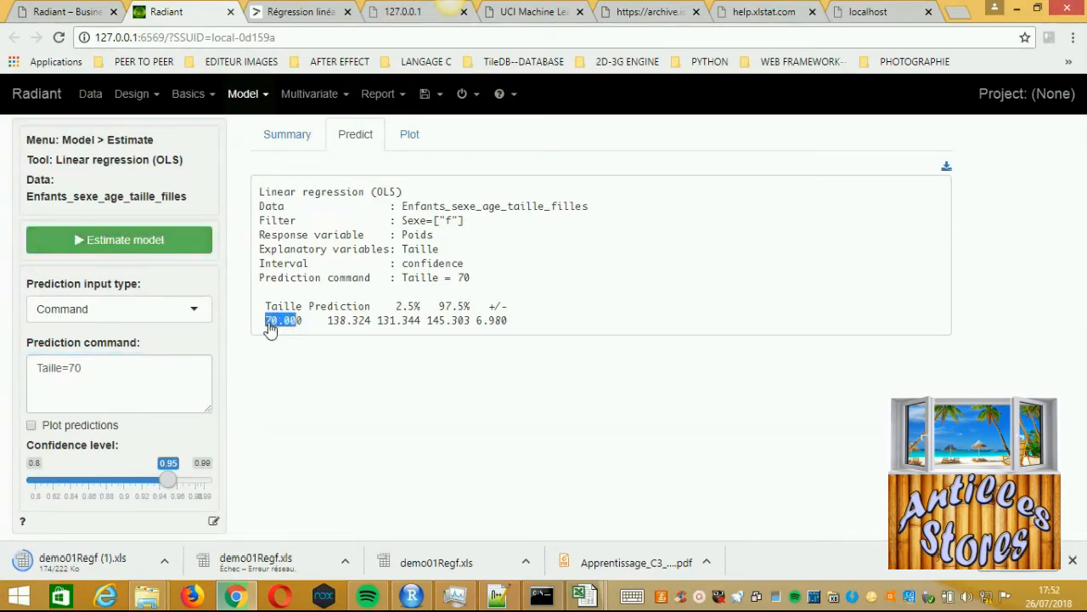
left_click_drag(374, 326, 330, 328)
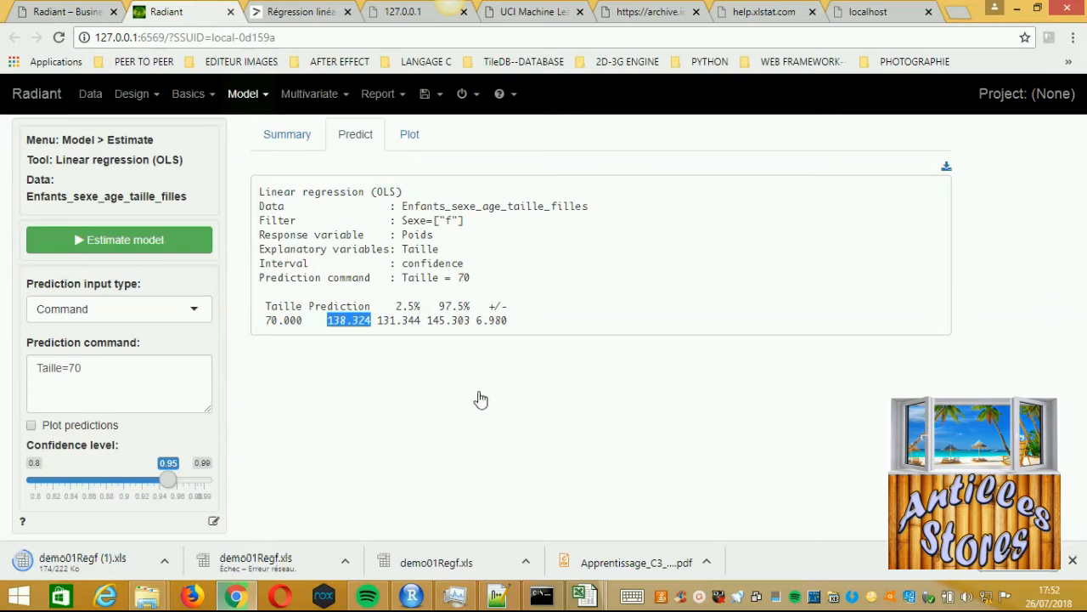
left_click(718, 596)
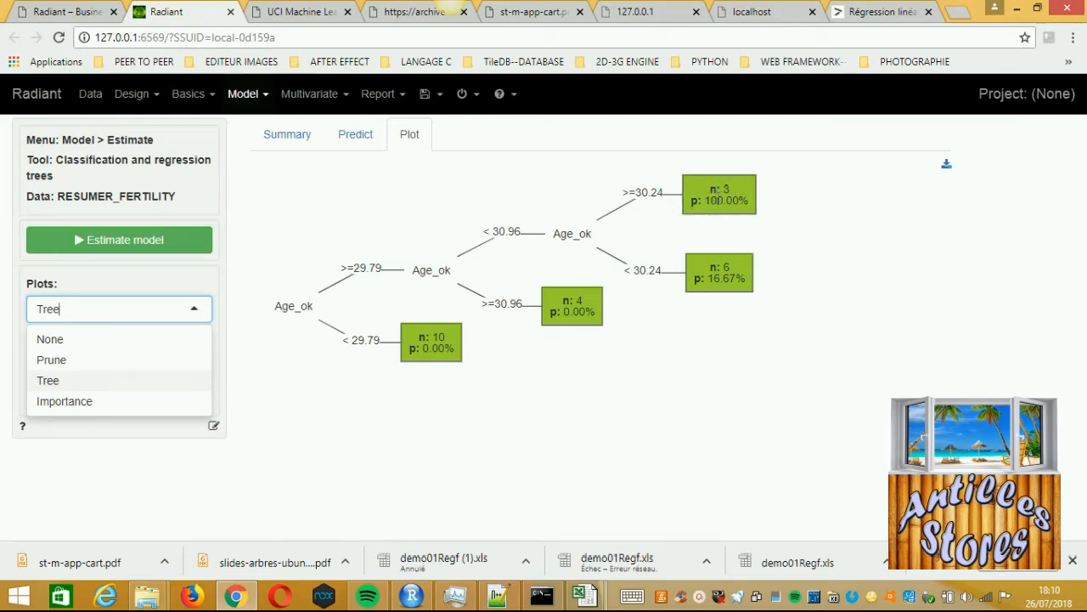
Step: In the RESUMER_FERTILITY tree plot, highlight the 100.00% leaf probability and the < 30.96 and >=30.24 Age_ok splits leading to it
left_click_drag(736, 198, 703, 204)
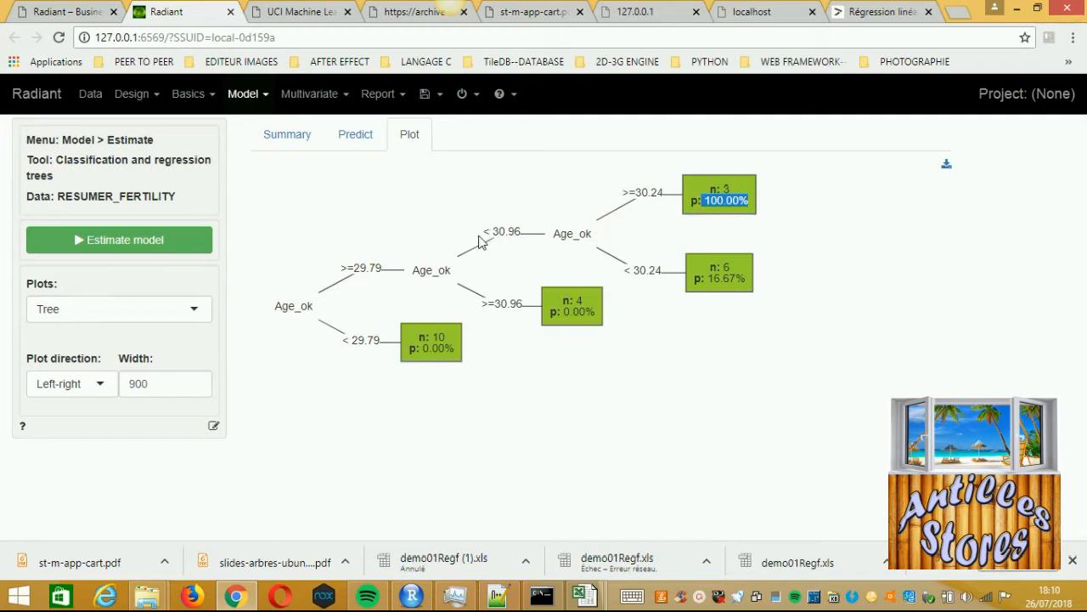
left_click_drag(493, 231, 523, 231)
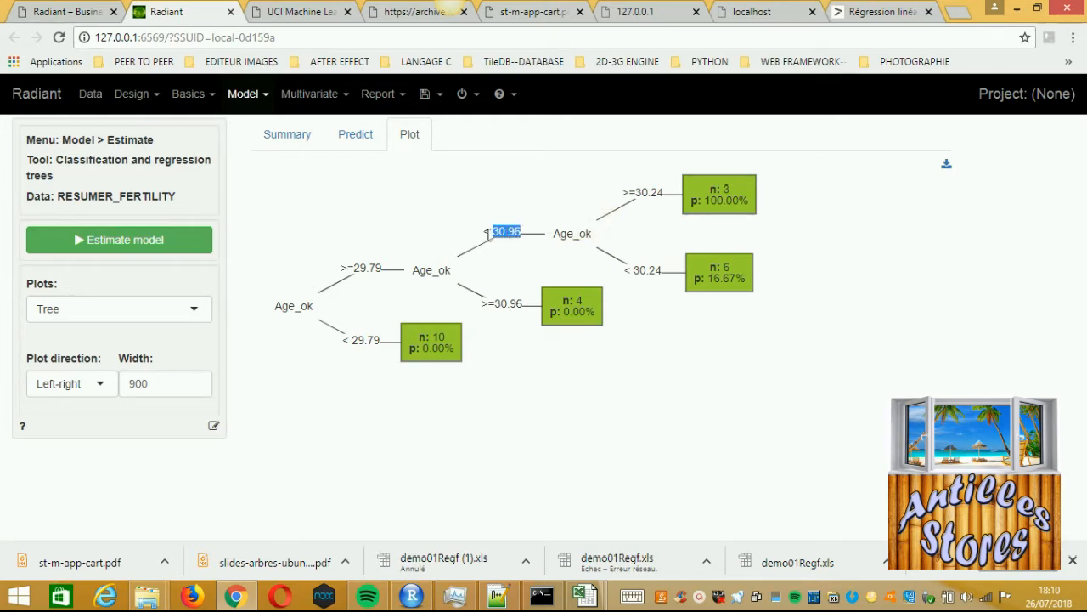
left_click_drag(498, 233, 481, 233)
left_click_drag(627, 194, 658, 195)
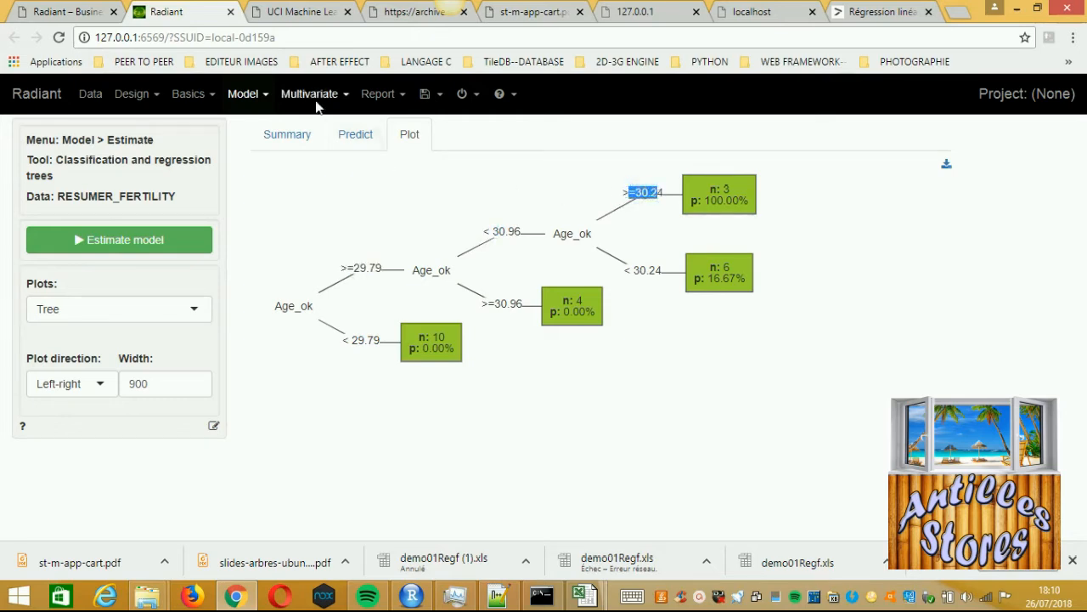
Step: View the UCI Fertility Data Set page and the raw fertility_Diagnosis.txt file, highlighting the page title and the file's address
left_click(293, 11)
left_click(356, 39)
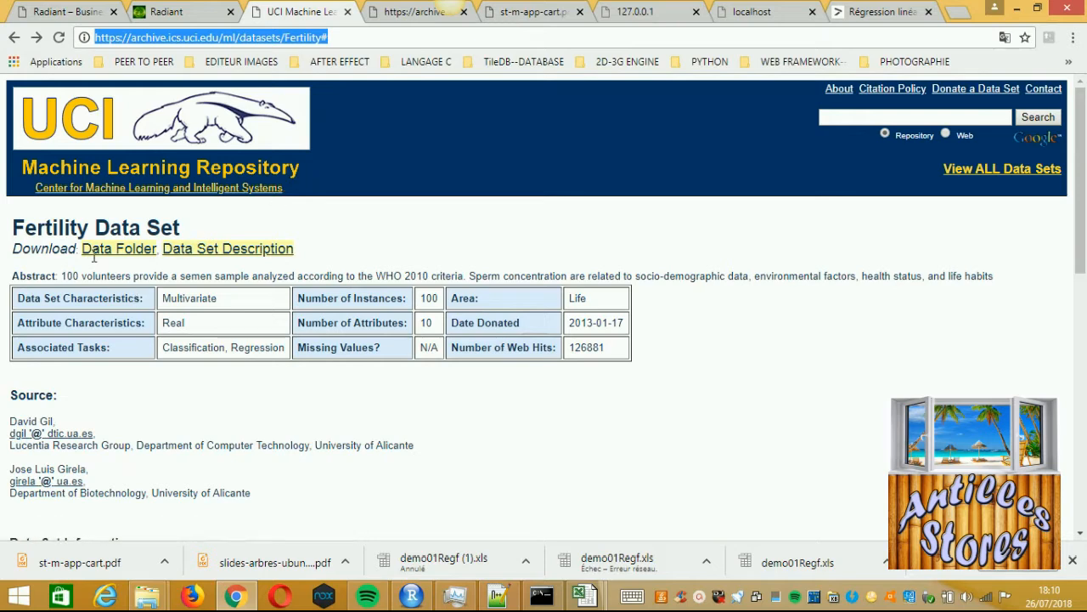
left_click_drag(184, 234, 24, 234)
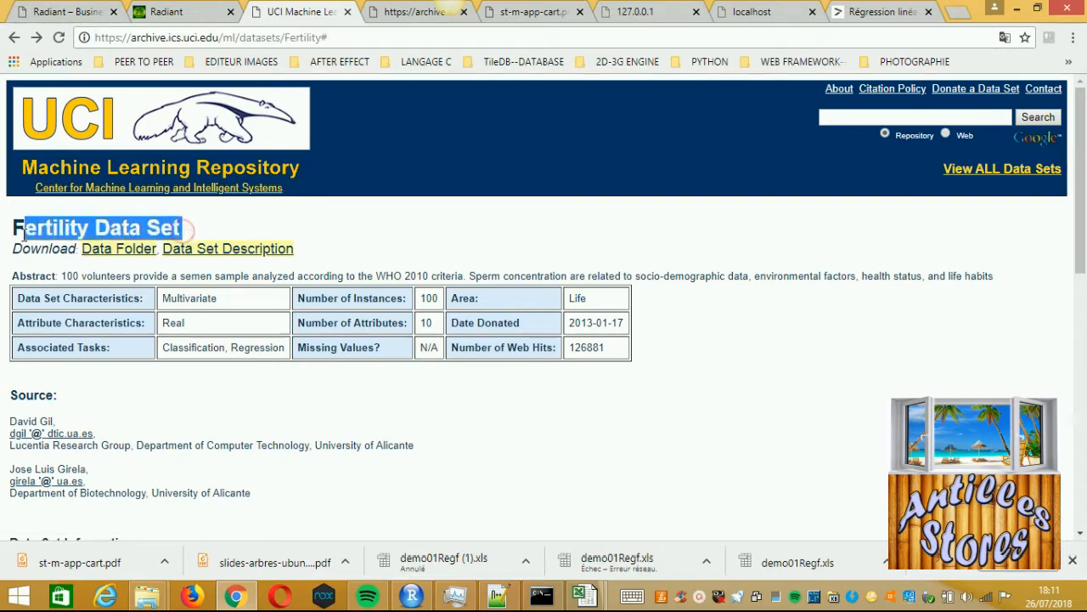
left_click(89, 268)
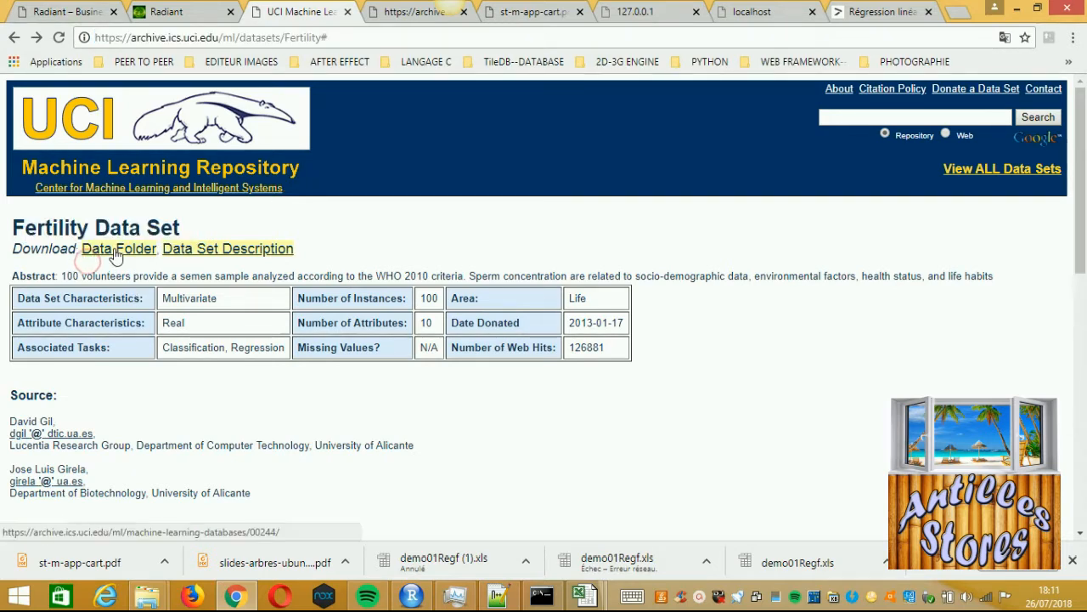
left_click(406, 13)
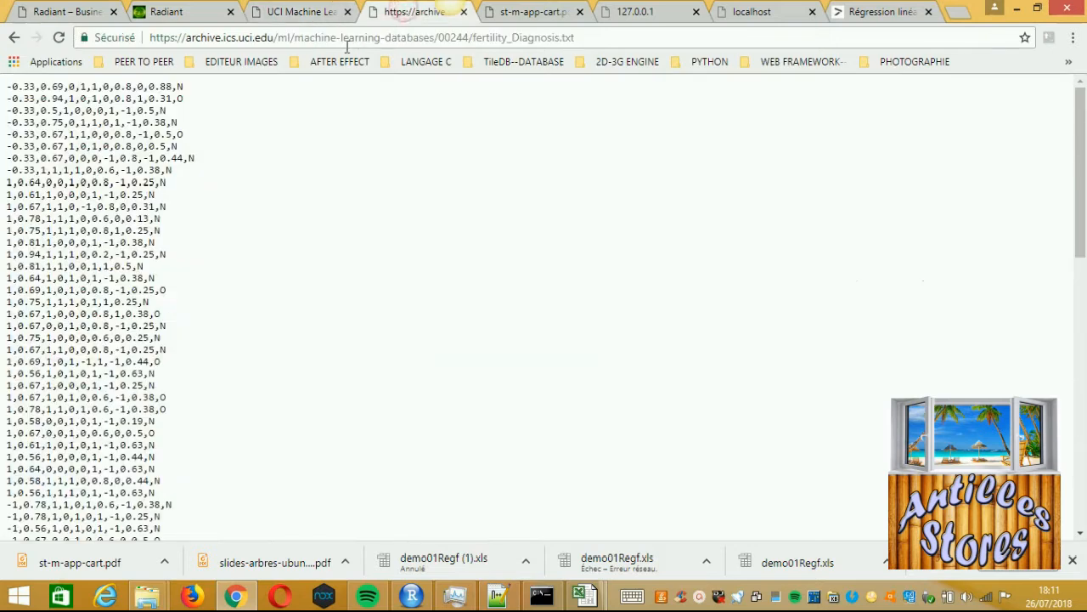
left_click_drag(576, 38, 141, 28)
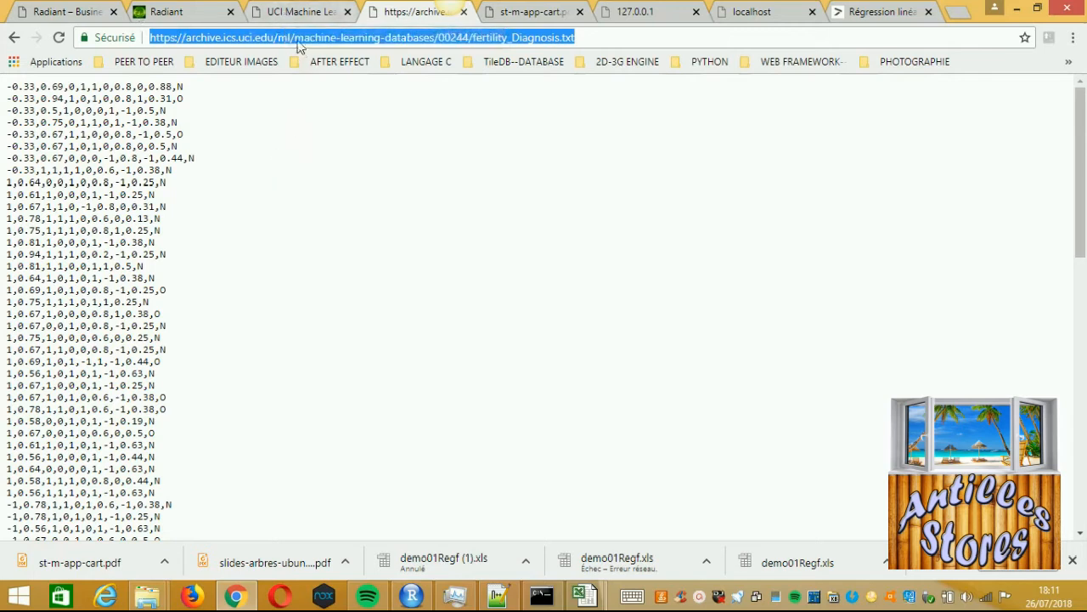
Step: Return to the Fertility Data Set page and highlight the season attribute and its season values under Attribute Information
left_click(299, 14)
scroll(196, 285, "down", 2)
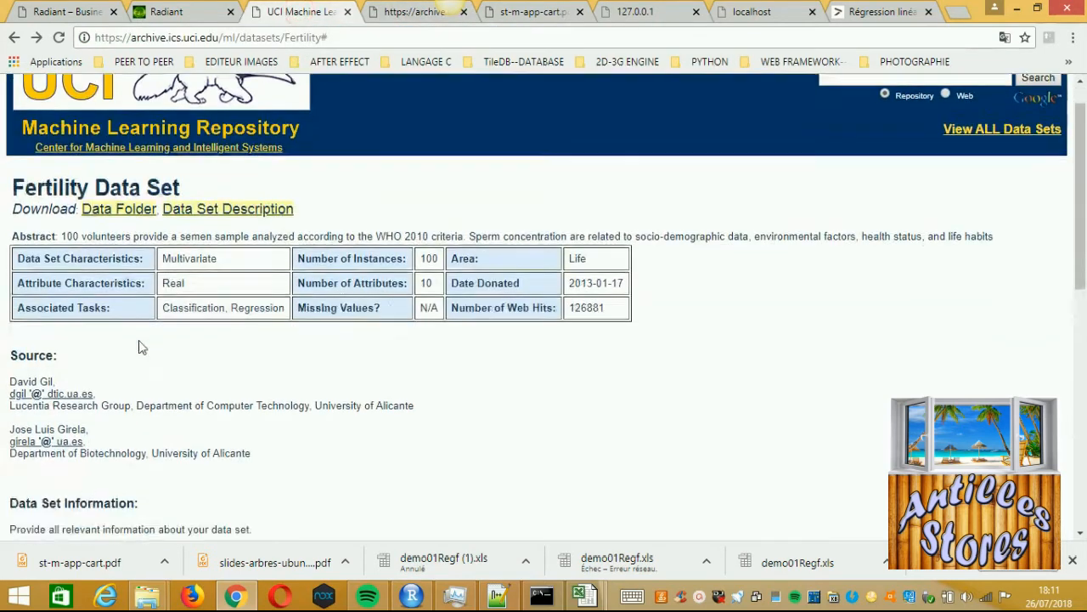
scroll(136, 340, "down", 3)
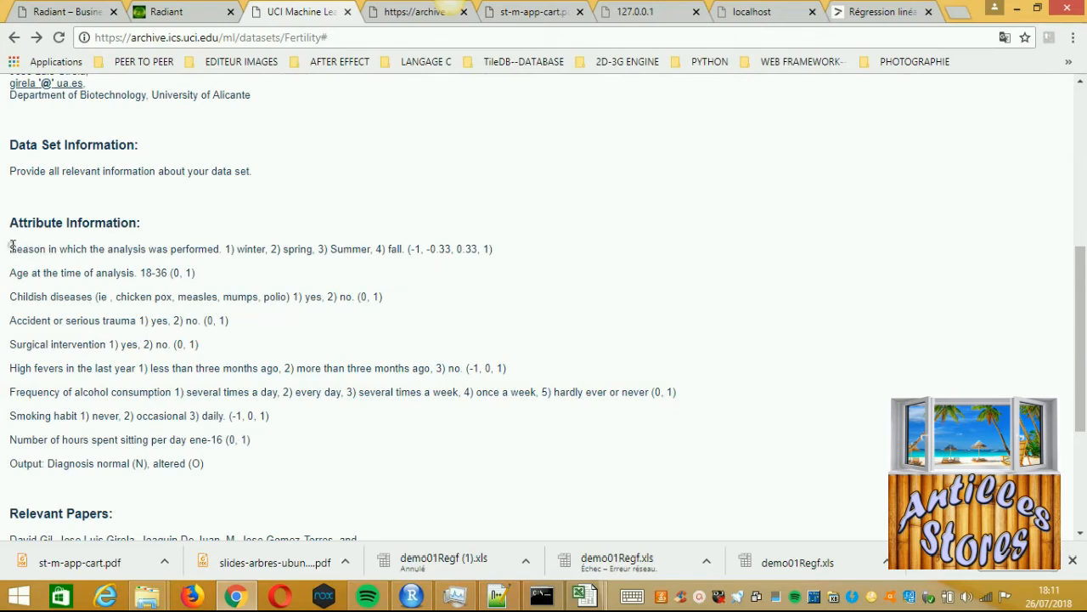
left_click_drag(11, 248, 43, 249)
double_click(248, 249)
double_click(297, 249)
left_click_drag(390, 249, 269, 249)
Step: Under Attribute Information, highlight the age, childish diseases, accident, surgical intervention and high fevers attributes in order
left_click(23, 269)
double_click(23, 269)
left_click_drag(92, 296, 10, 299)
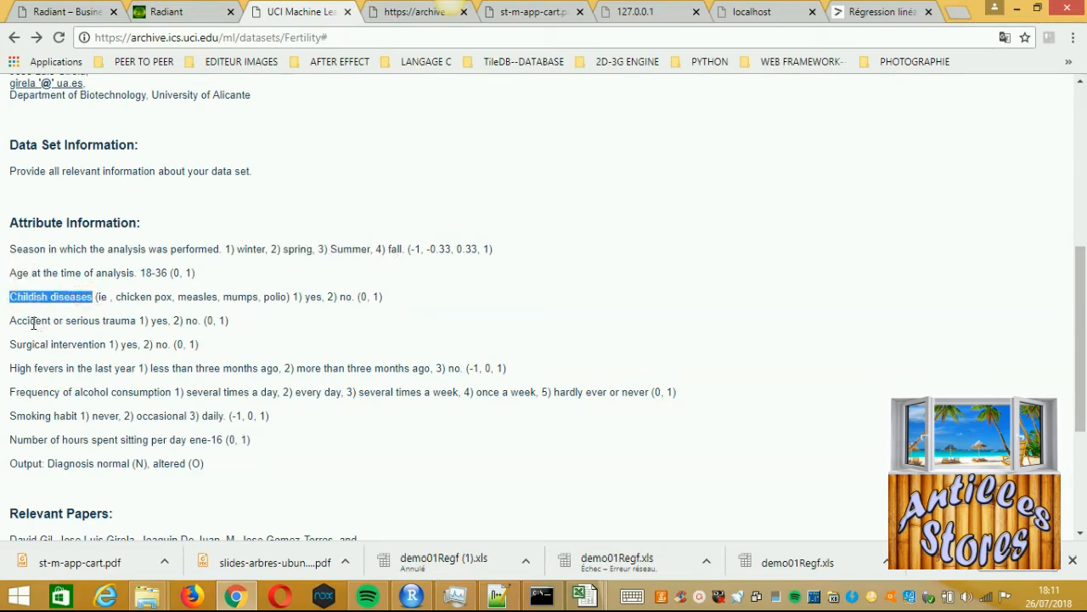
double_click(34, 323)
left_click_drag(110, 348, 10, 368)
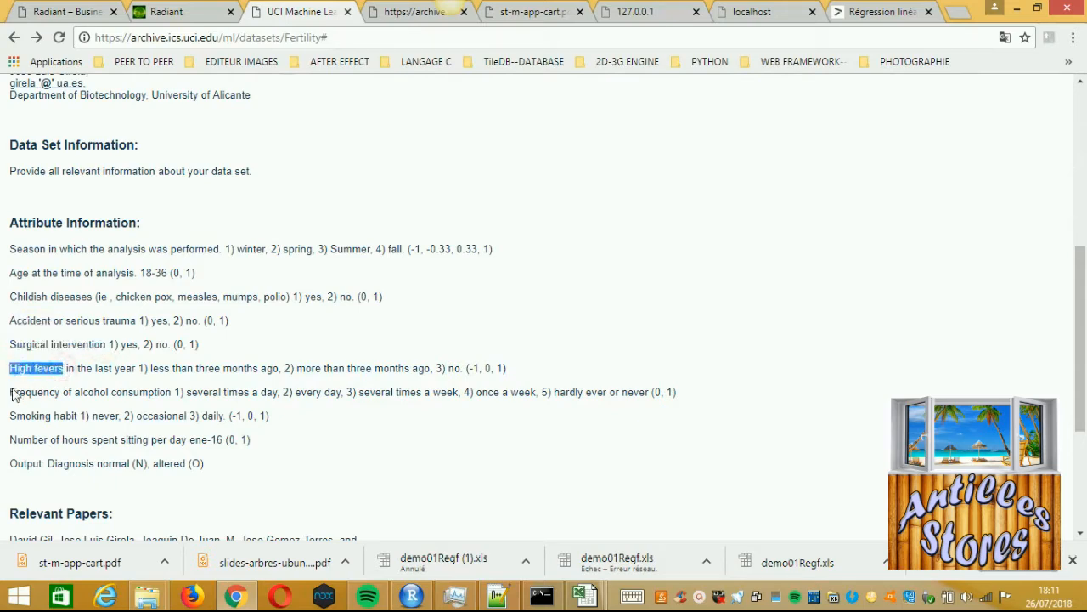
Step: Highlight the alcohol consumption, smoking habit and hours spent sitting attributes, then the Output label and its normal code N
left_click_drag(170, 391, 11, 393)
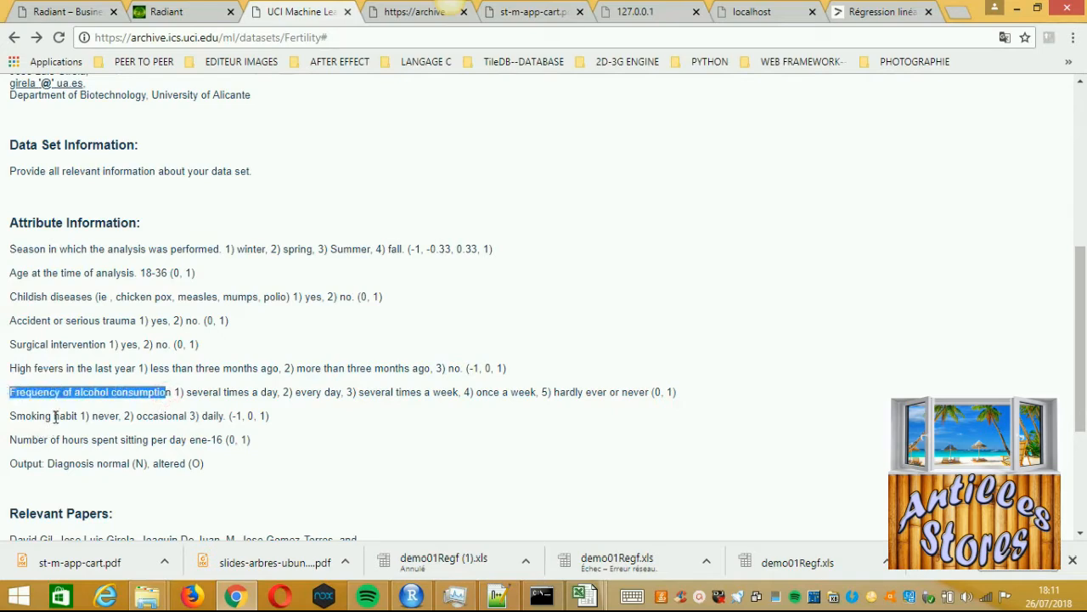
left_click_drag(78, 416, 11, 416)
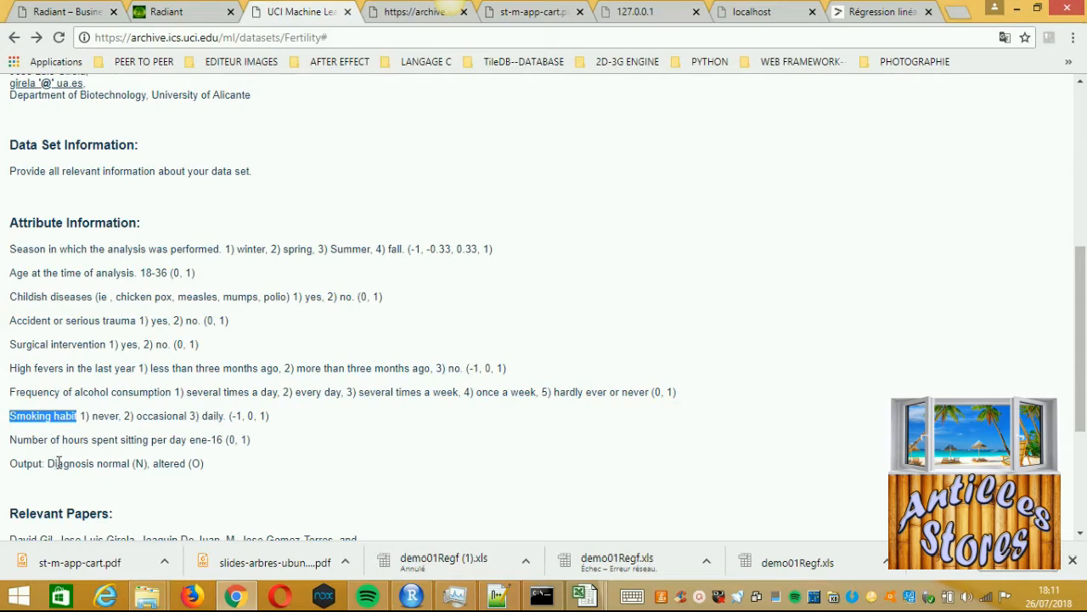
left_click_drag(185, 440, 17, 451)
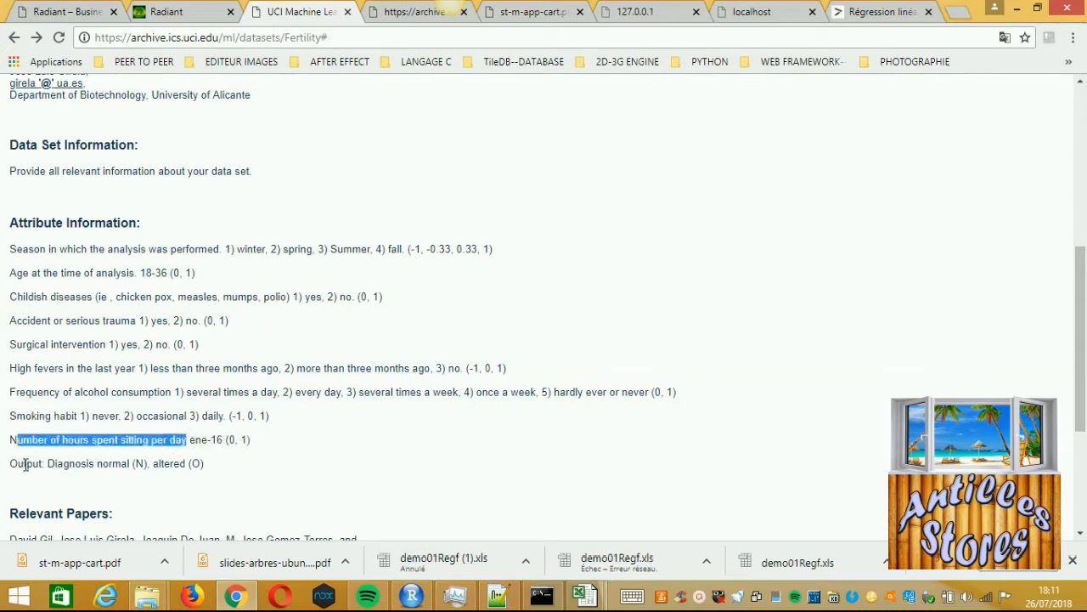
double_click(25, 464)
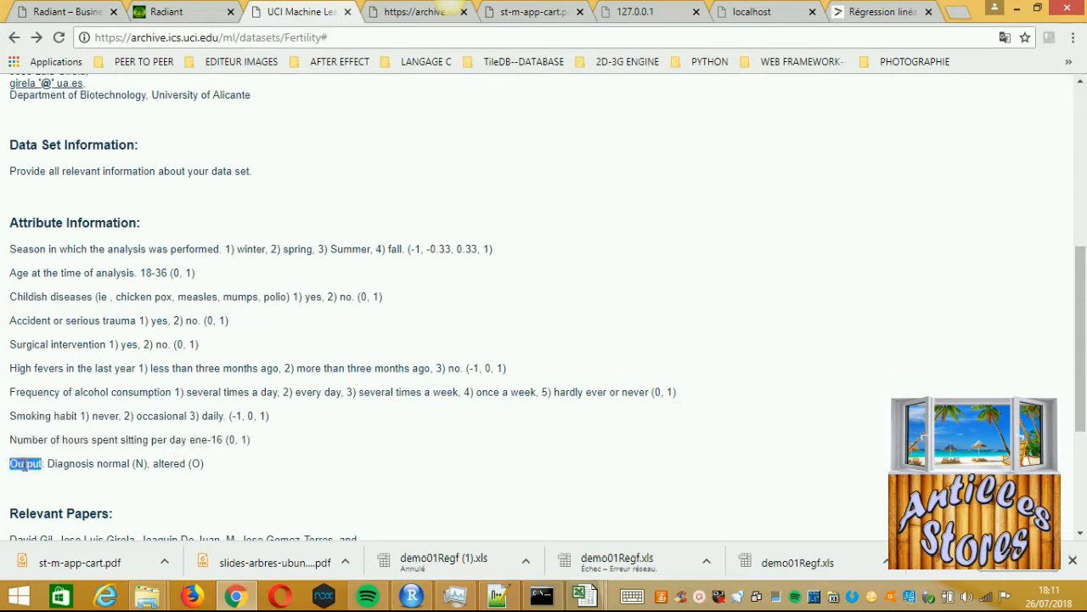
double_click(139, 464)
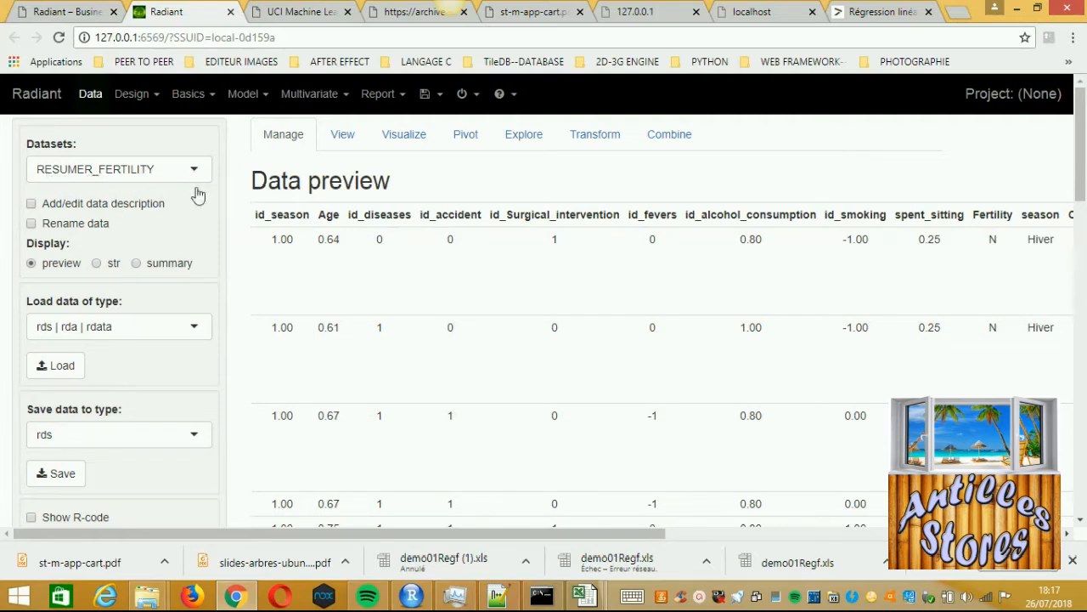
Step: In Radiant's RESUMER_FERTILITY data preview, highlight the id_season and season column headers, then the Age_ok header
left_click_drag(388, 533, 406, 505)
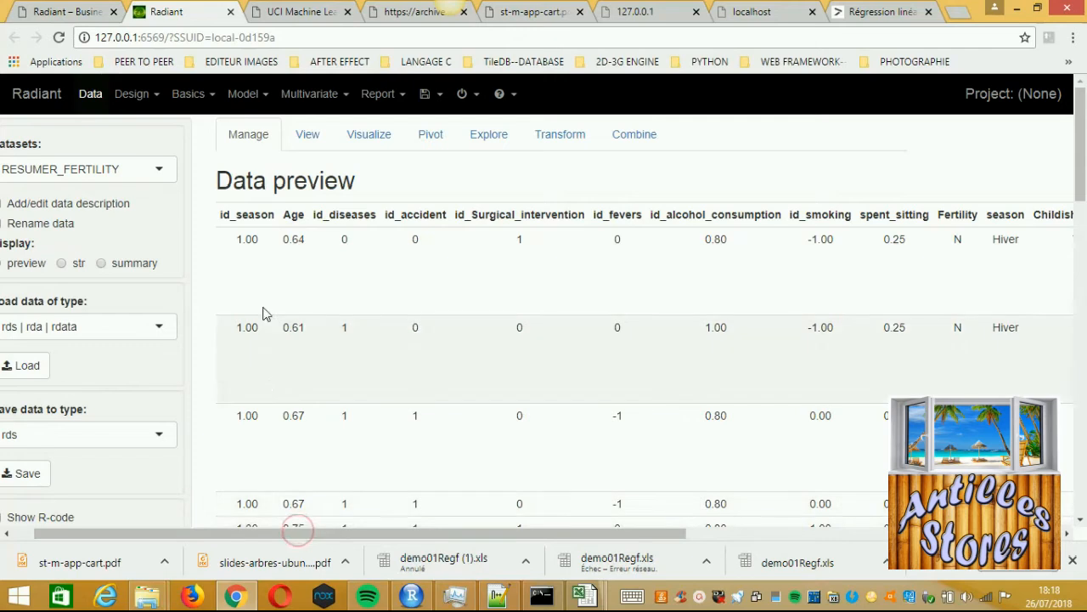
left_click_drag(275, 218, 224, 214)
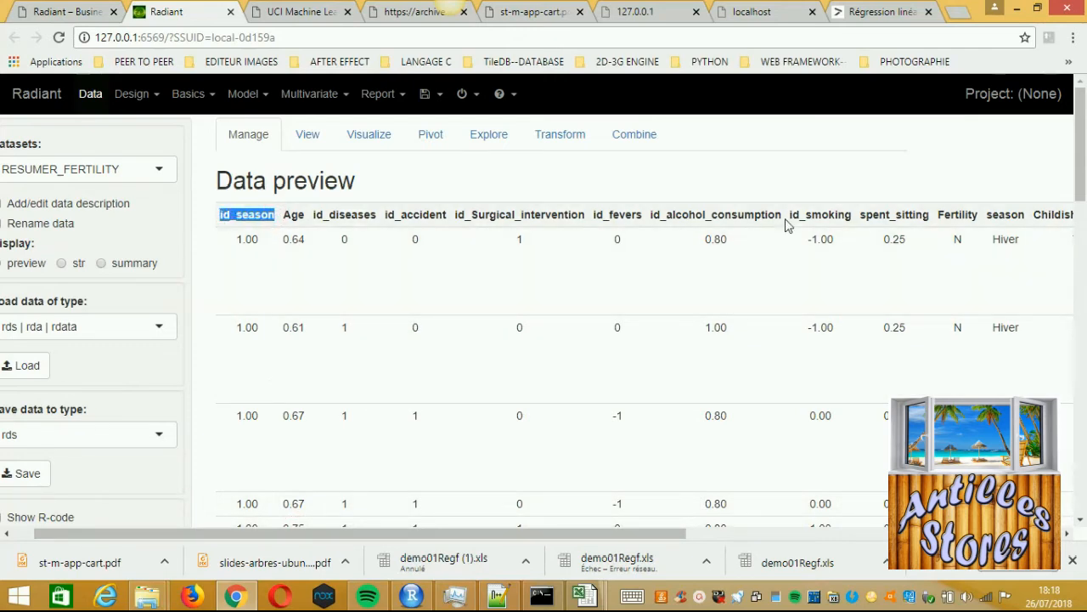
left_click_drag(633, 533, 734, 534)
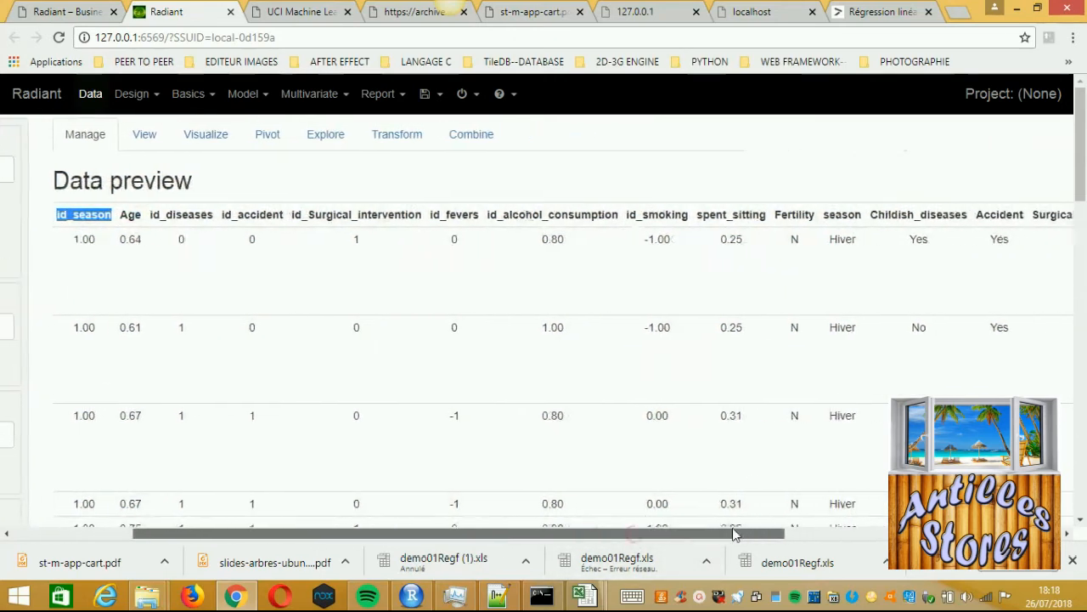
double_click(838, 214)
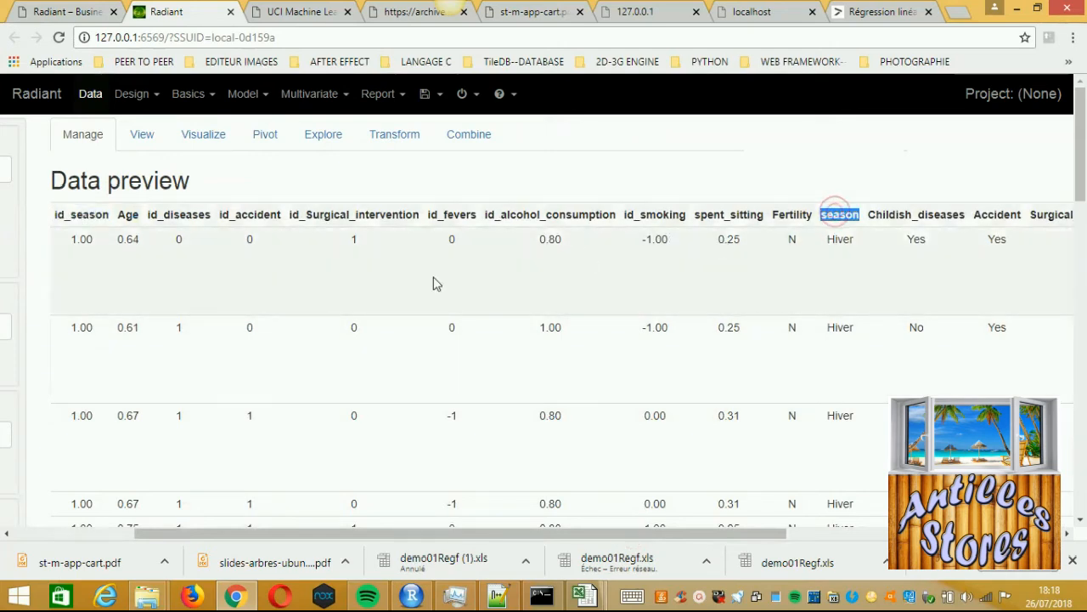
left_click(129, 218)
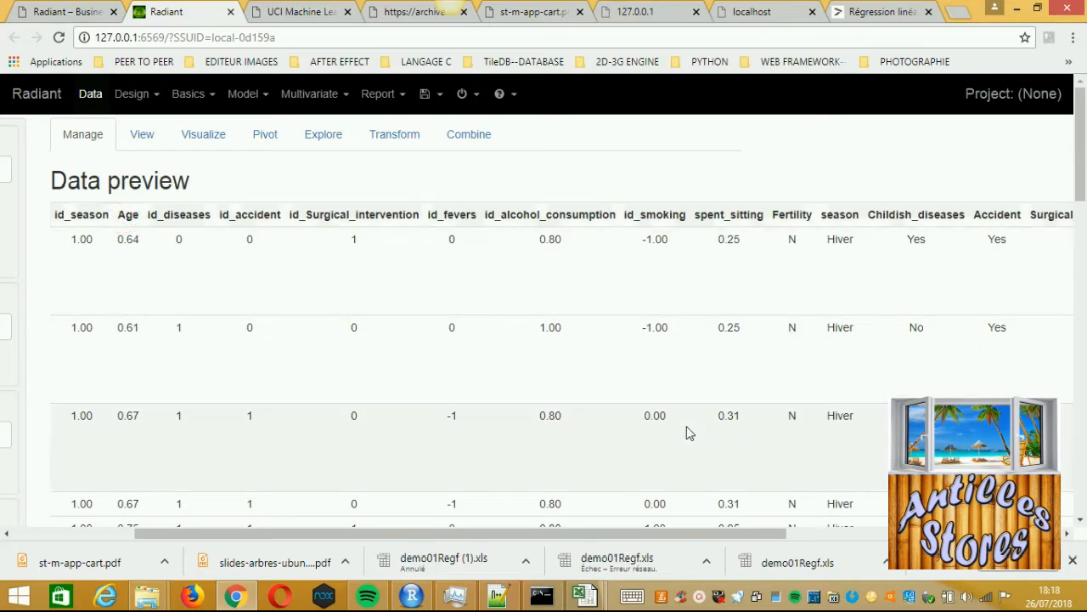
left_click_drag(668, 533, 918, 538)
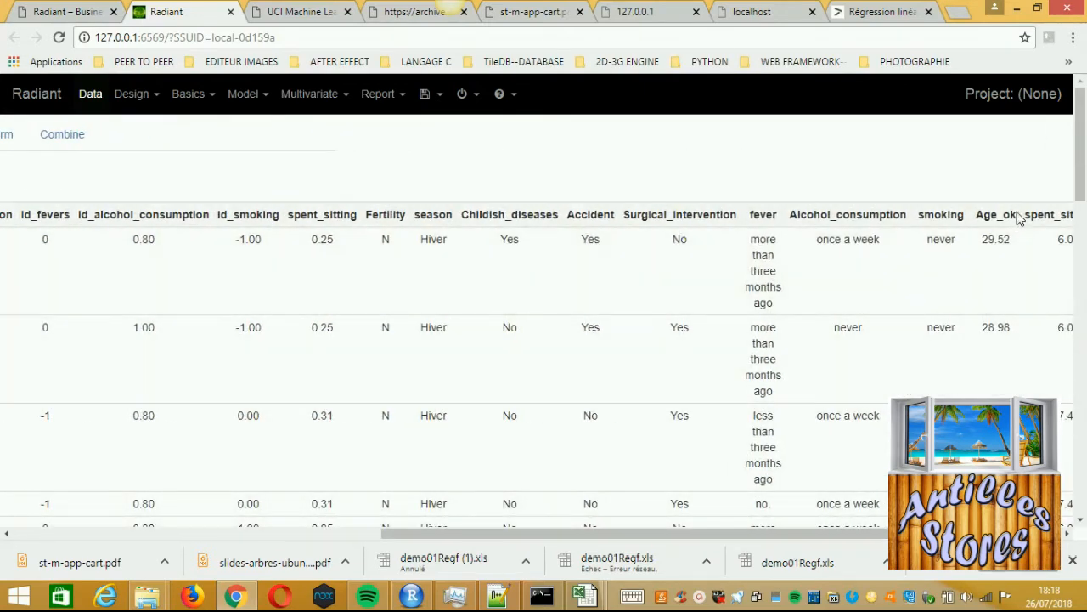
left_click_drag(1015, 214, 976, 214)
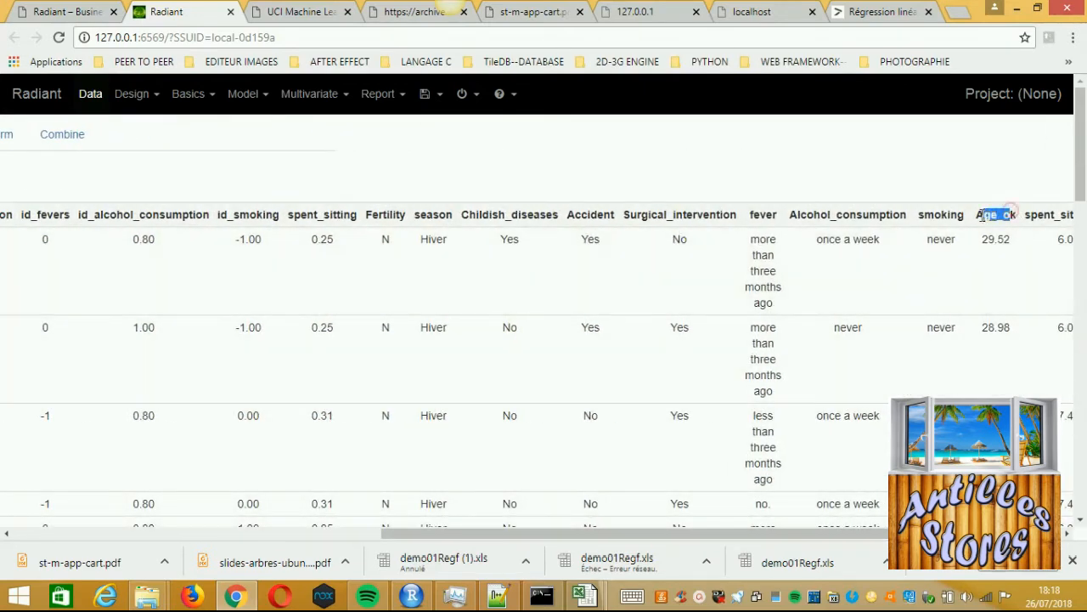
Step: Return to the UCI Fertility page and highlight the 18-36 age range in the attribute list
left_click(304, 14)
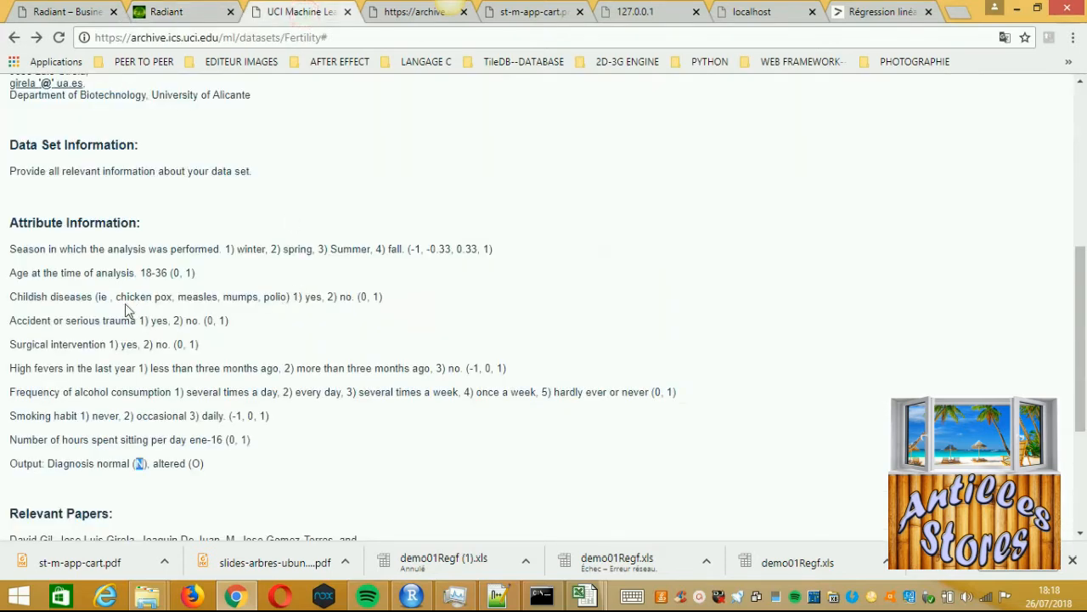
left_click_drag(141, 272, 166, 274)
left_click(171, 273)
left_click(145, 274)
Step: Return to the Radiant data preview and highlight the id_diseases header and its matching Childish_diseases header
left_click(187, 19)
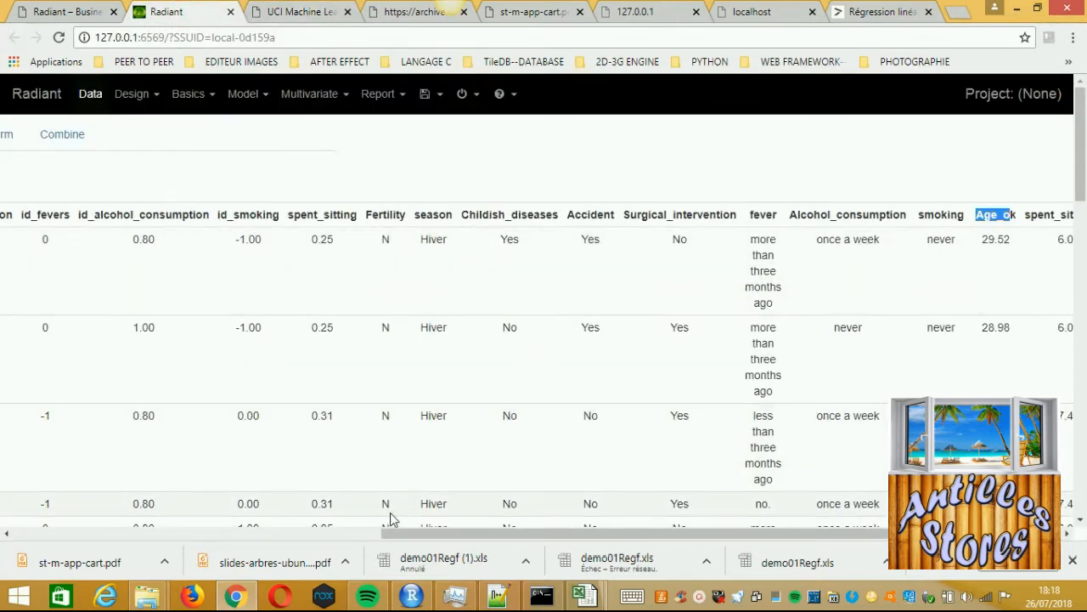
left_click_drag(384, 535, 51, 522)
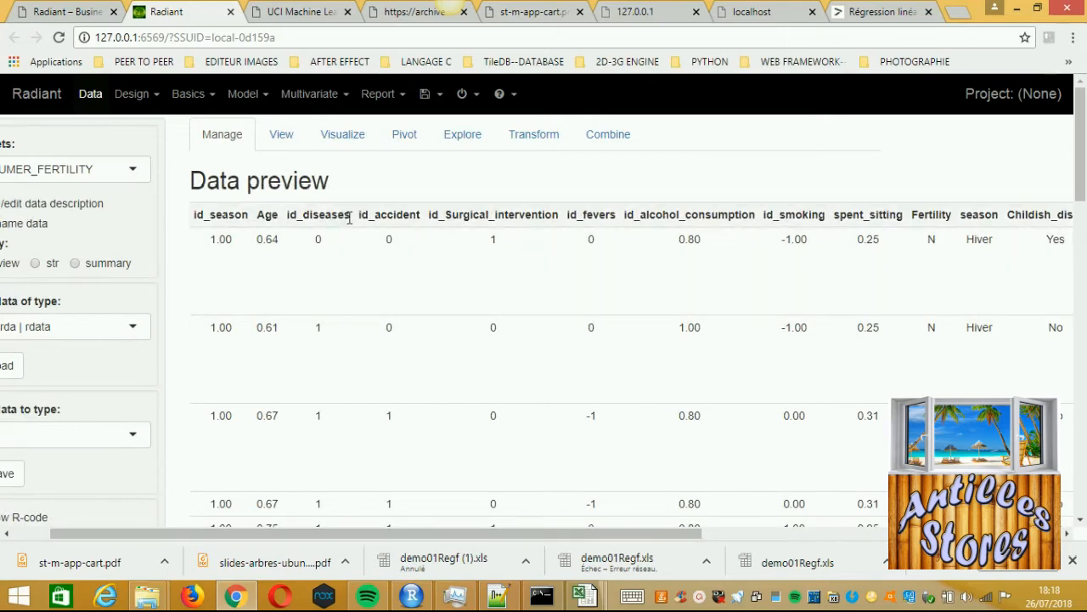
left_click_drag(340, 217, 288, 214)
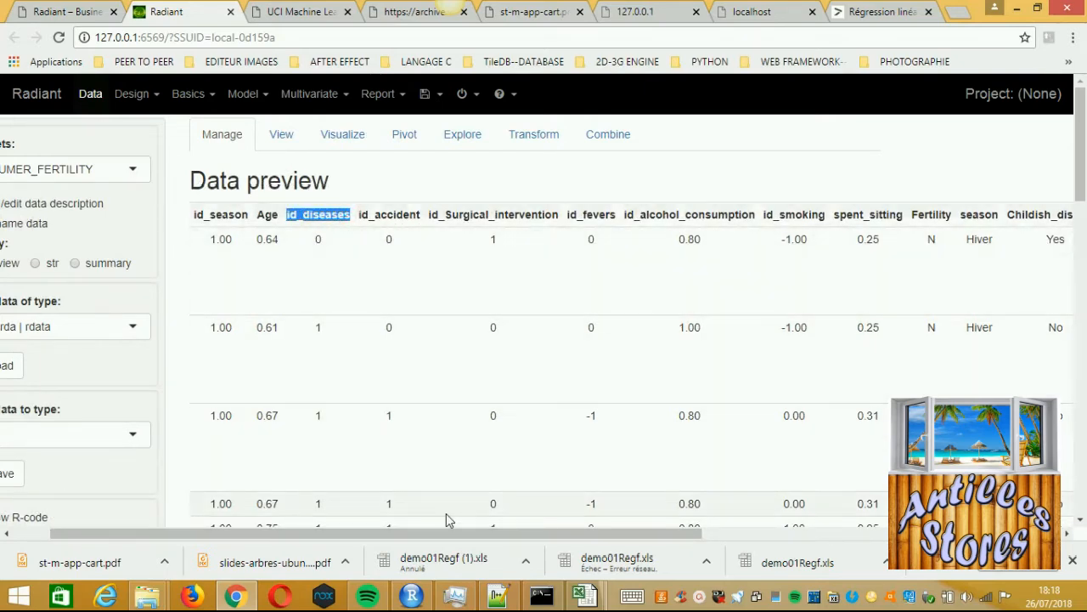
mouse_move(456, 534)
left_mouse_down()
mouse_move(672, 534)
mouse_move(815, 503)
left_mouse_up()
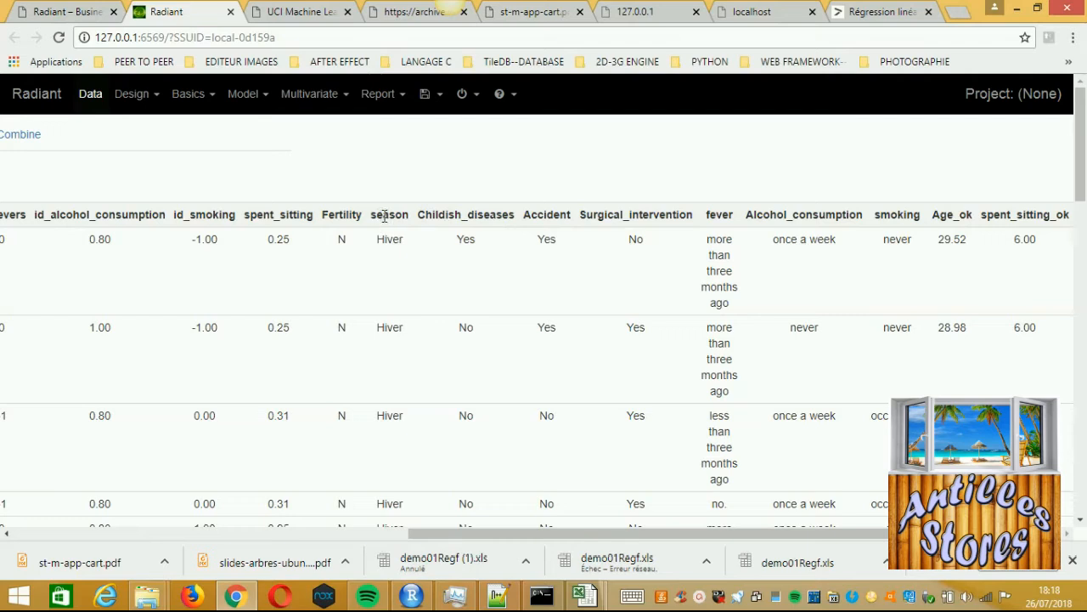
left_click_drag(421, 216, 520, 219)
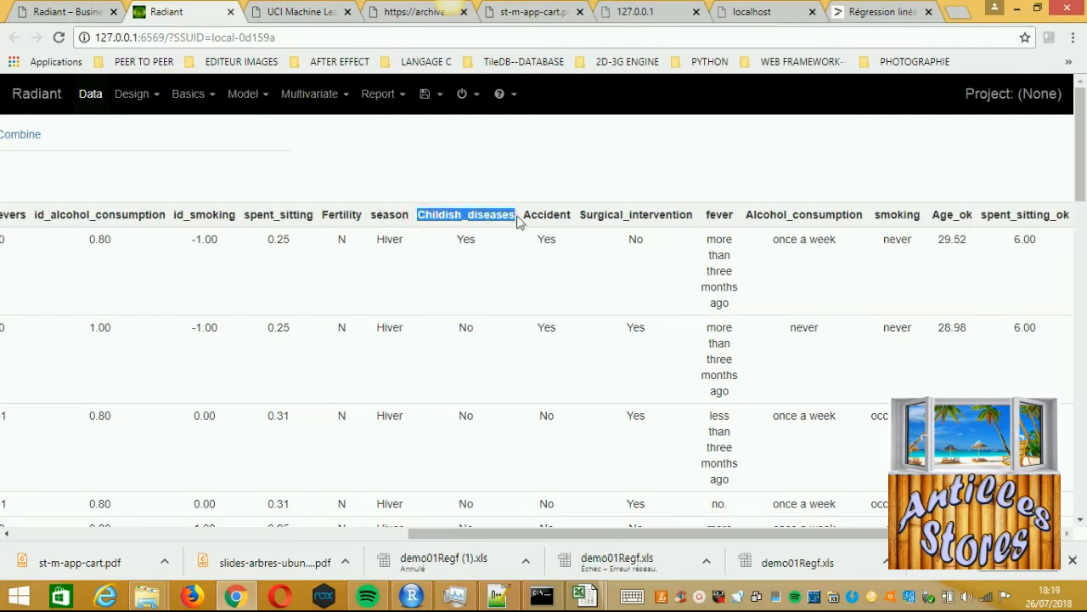
Step: Highlight the Accident, Surgical_intervention, fever, Alcohol_consumption, smoking and spent_sitting_ok headers, plus the id_ prefix of id_season
double_click(535, 215)
left_click_drag(692, 216, 581, 215)
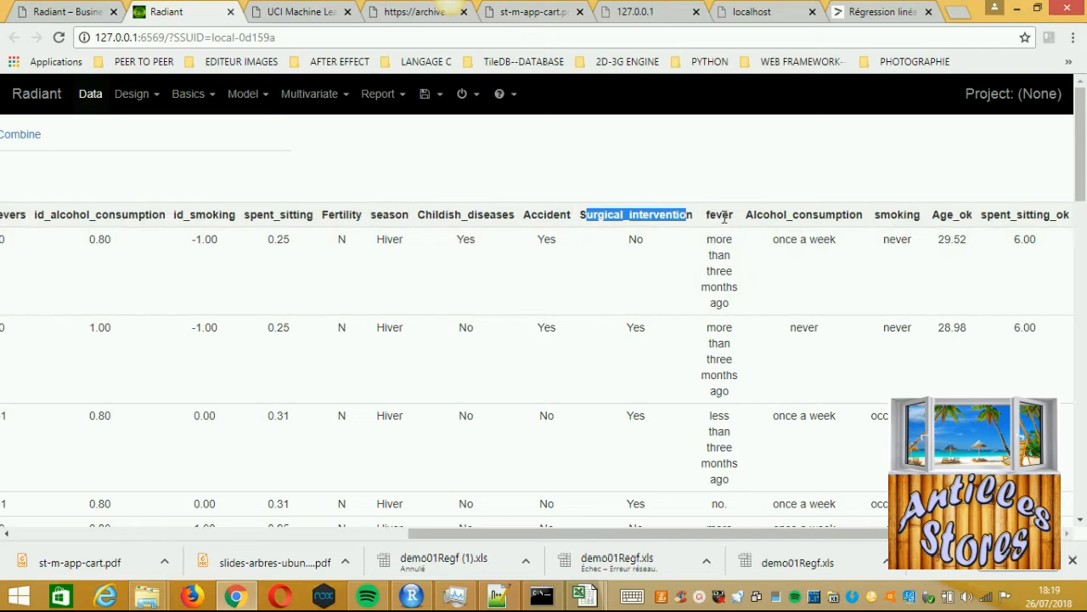
double_click(719, 215)
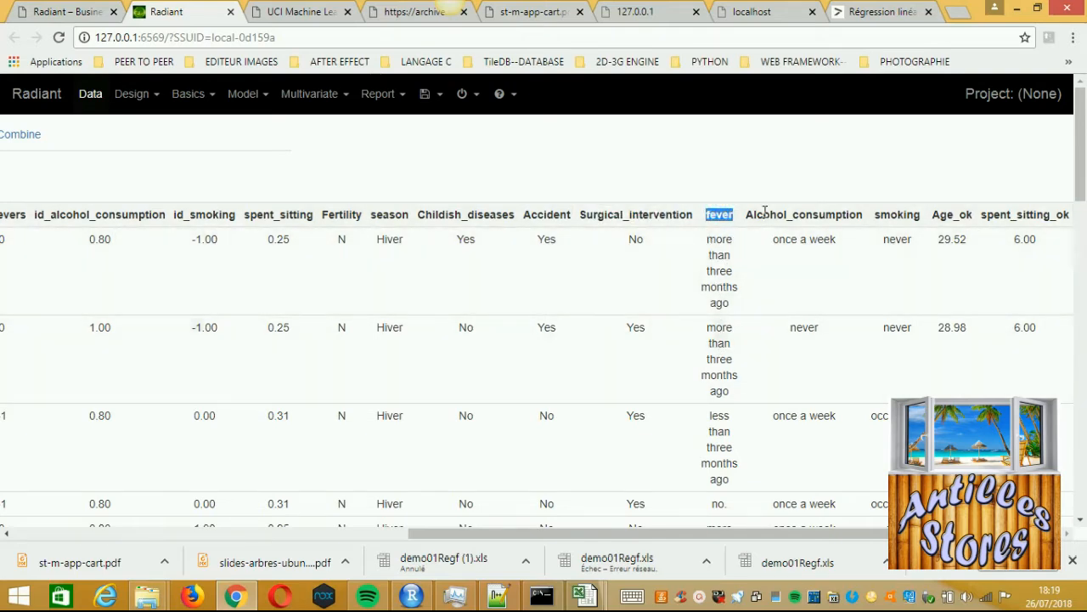
left_click_drag(864, 215, 748, 218)
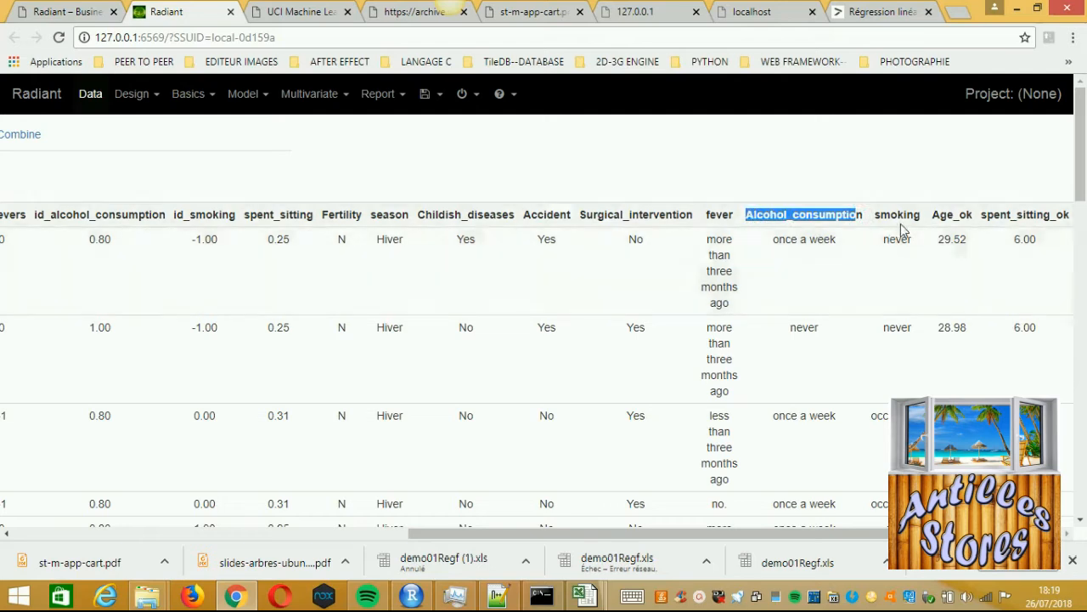
left_click(896, 217)
double_click(896, 217)
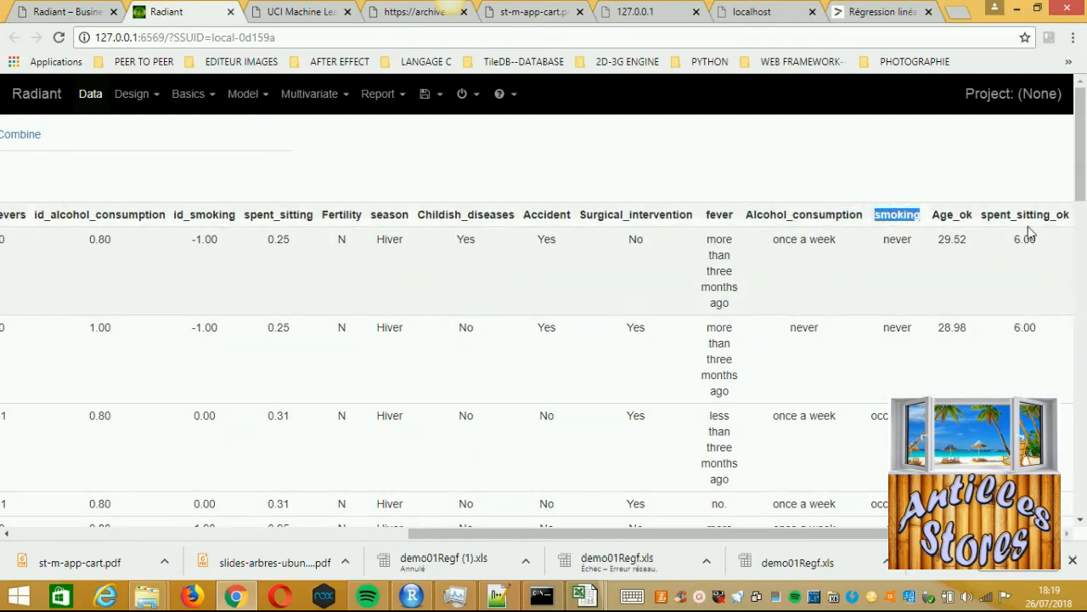
left_click_drag(983, 216, 1066, 220)
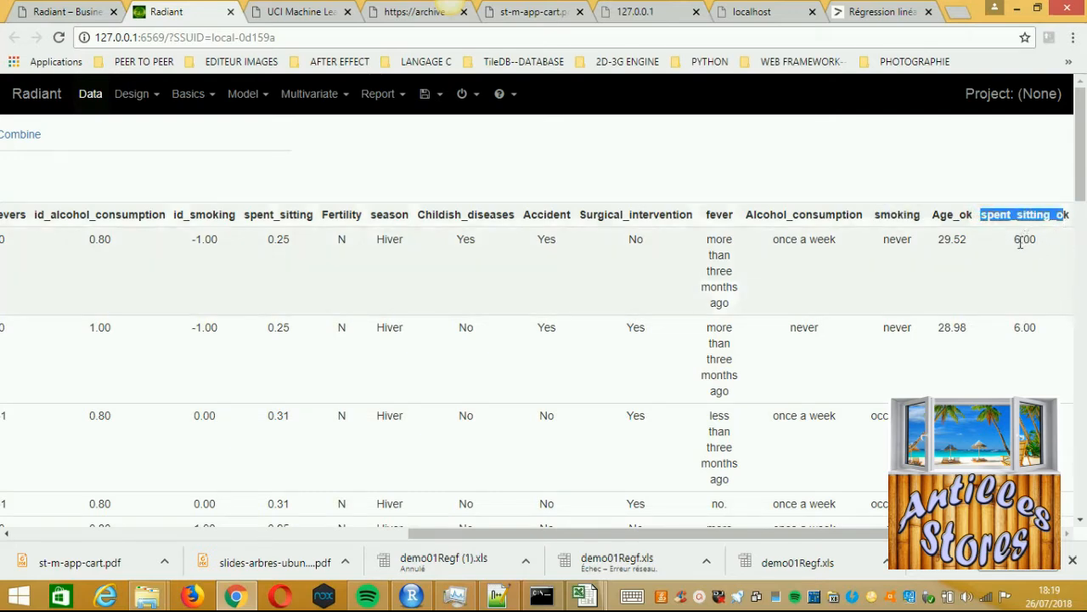
left_click_drag(425, 542, 12, 525)
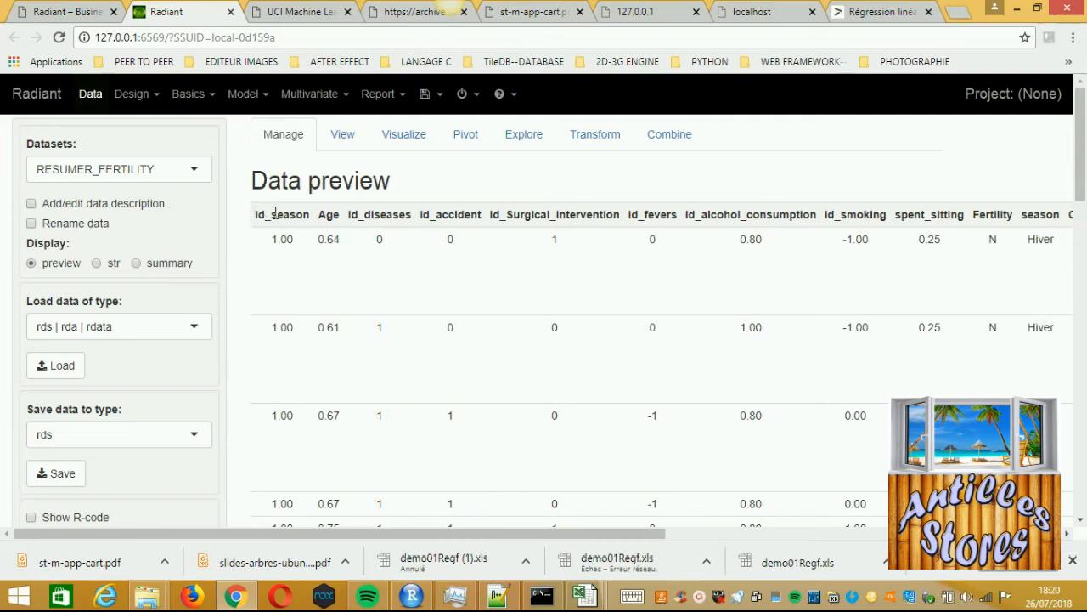
left_click_drag(262, 216, 251, 220)
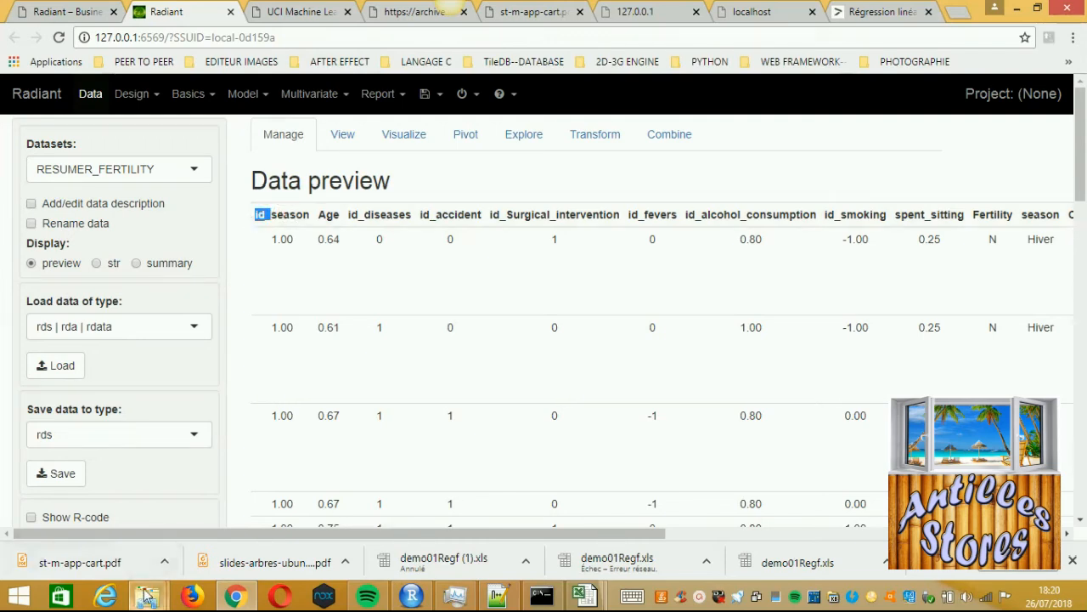
Step: Switch to the fertility_Diagnosis folder in File Explorer and open fertility_Diagnosis.csv in Notepad++
mouse_move(147, 597)
left_click(253, 516)
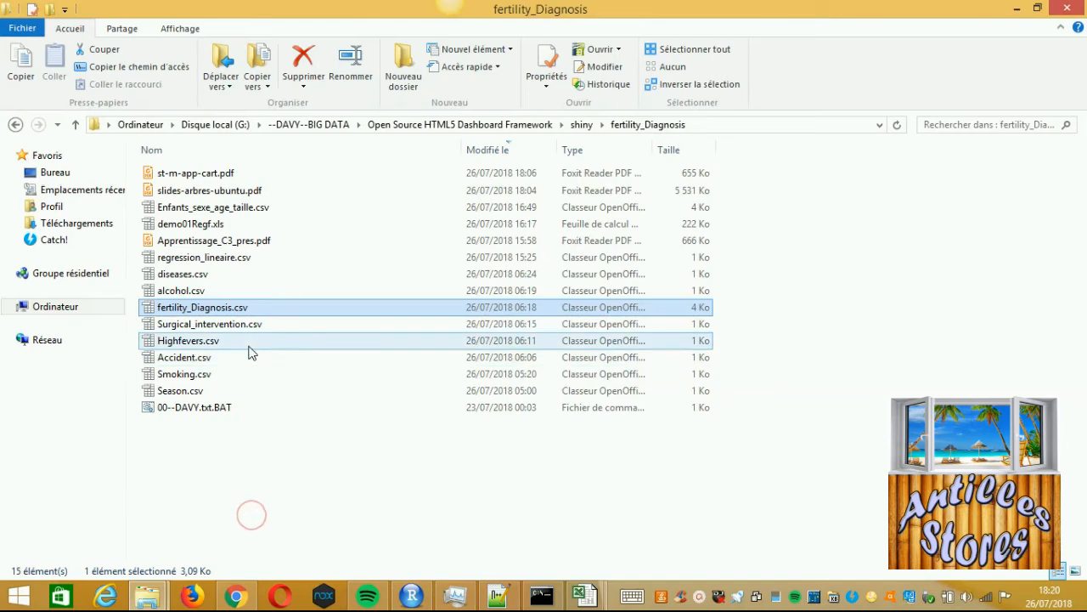
double_click(230, 307)
right_click(230, 306)
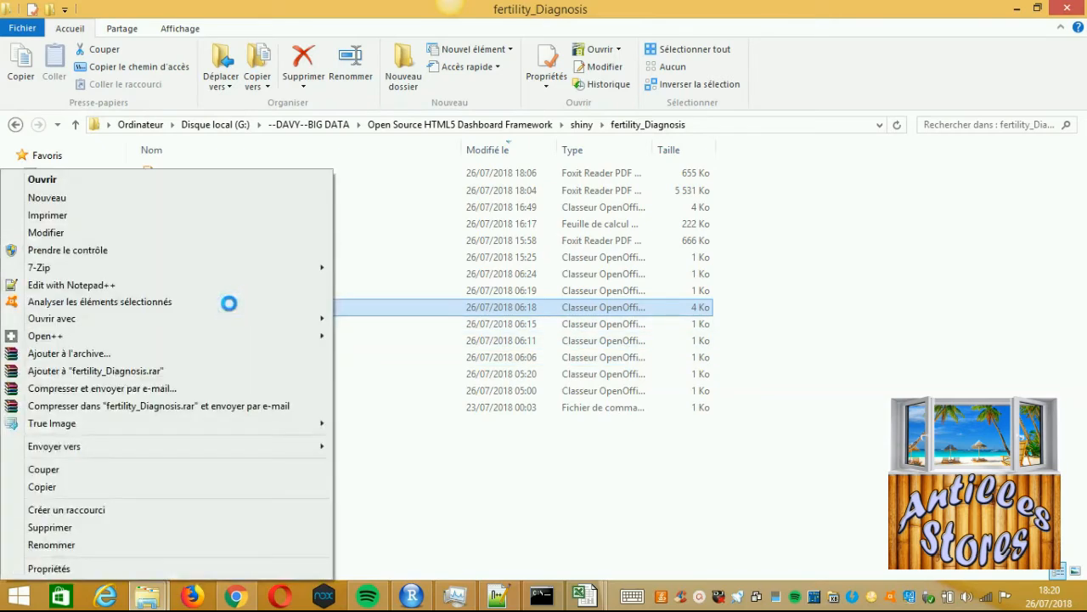
left_click(102, 283)
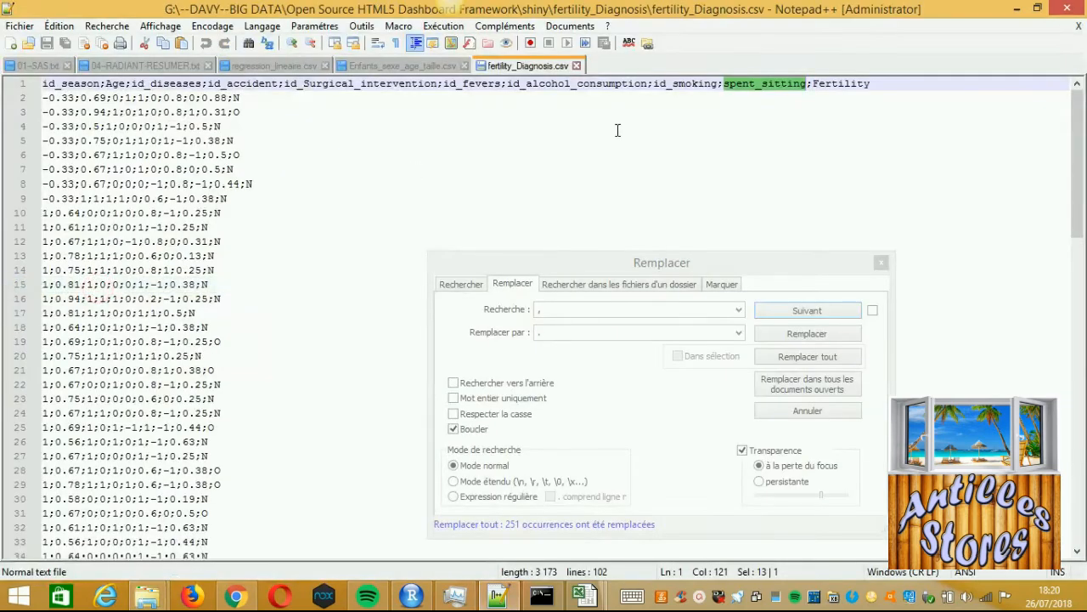
Step: In fertility_Diagnosis.csv, highlight the first data rows, the header line and the id_season column name
left_click(881, 83)
key("shift+Down")
key("shift+Down")
key("shift+Down")
key("shift+Down")
key("shift+Down")
key("shift+Down")
key("shift+Down")
key("shift+Down")
key("shift+Down")
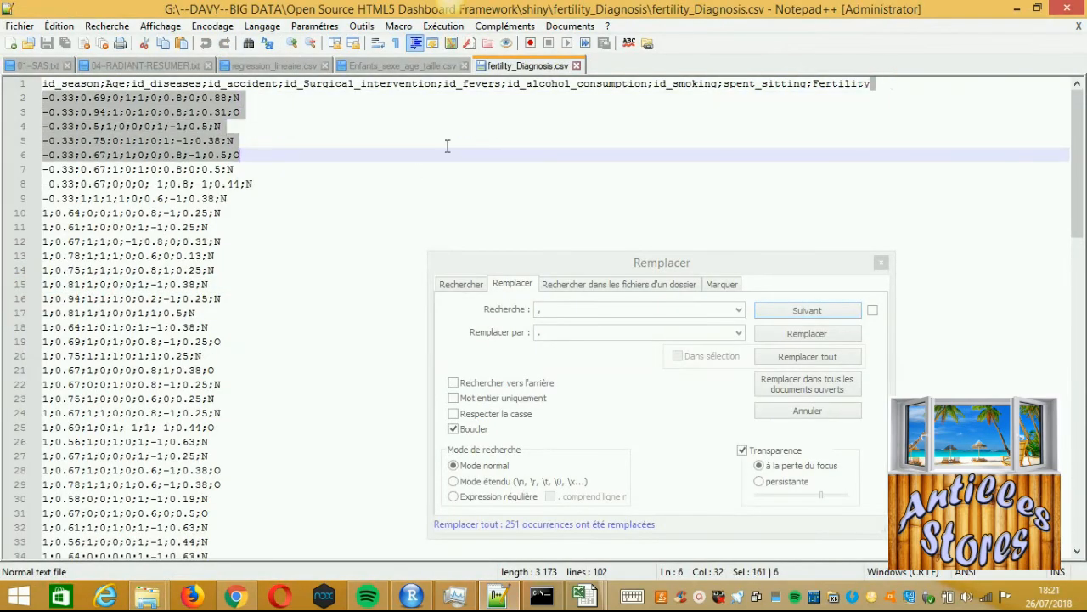
left_click(871, 100)
left_click_drag(870, 87, 12, 66)
left_click(60, 100)
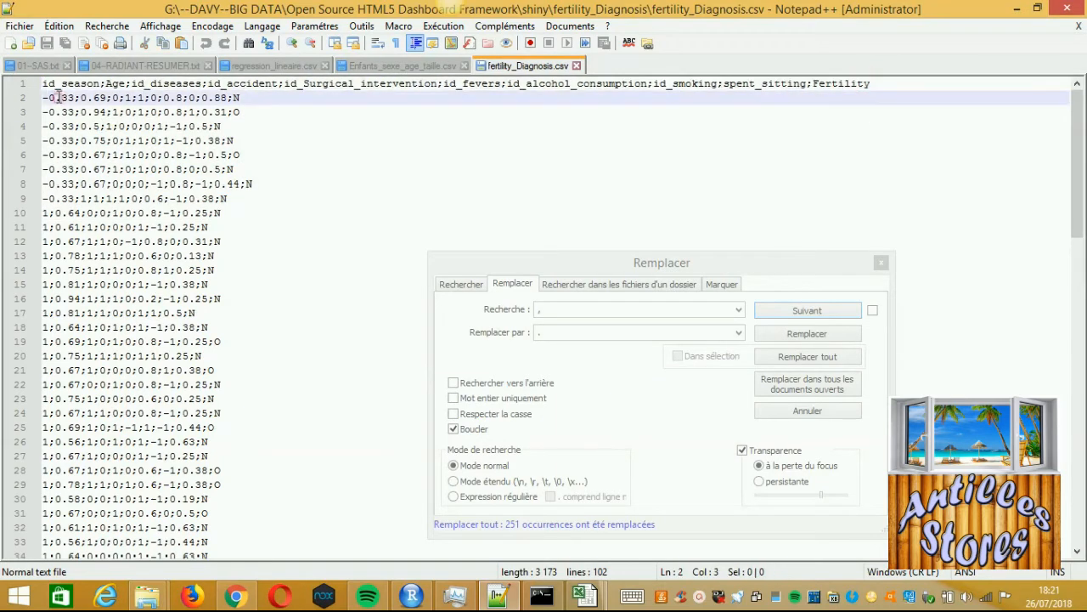
double_click(60, 83)
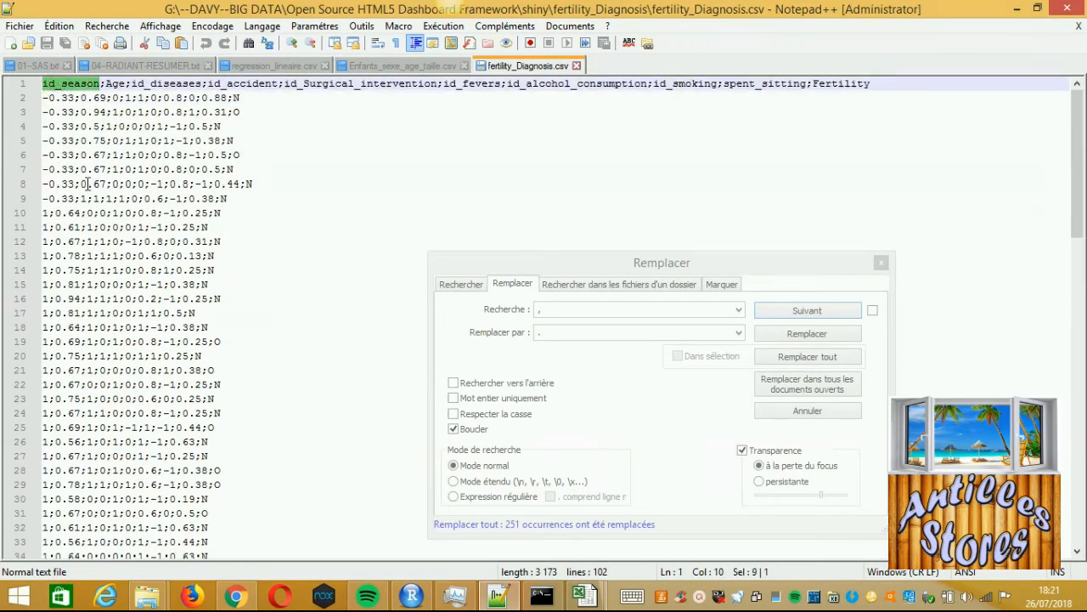
Step: Open Season.csv from the fertility_Diagnosis folder in Notepad++ and highlight its id_season column name
mouse_move(147, 595)
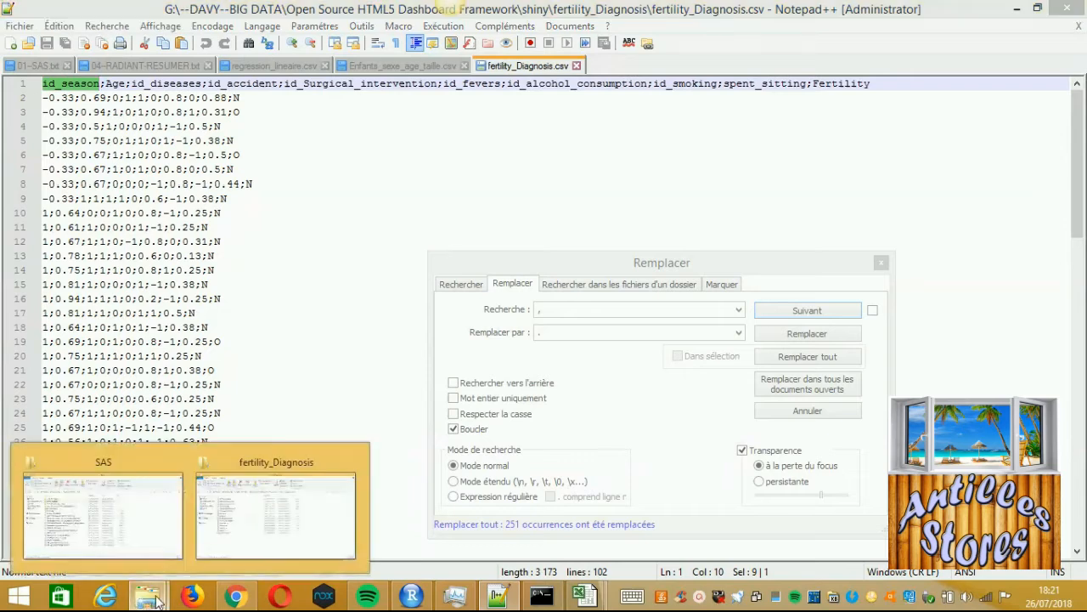
mouse_move(248, 548)
left_click(281, 527)
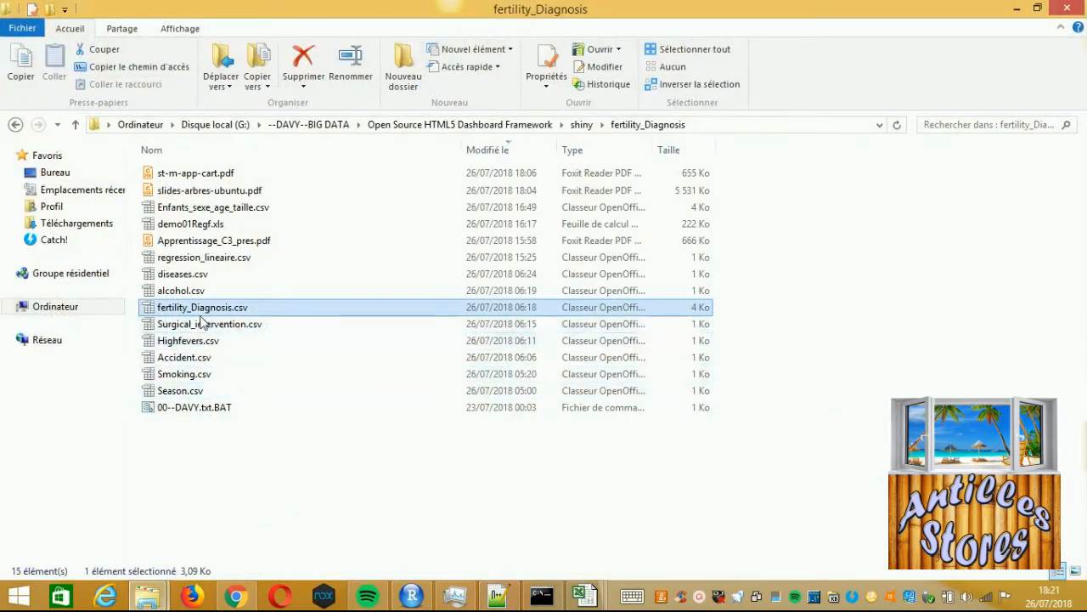
left_click(185, 390)
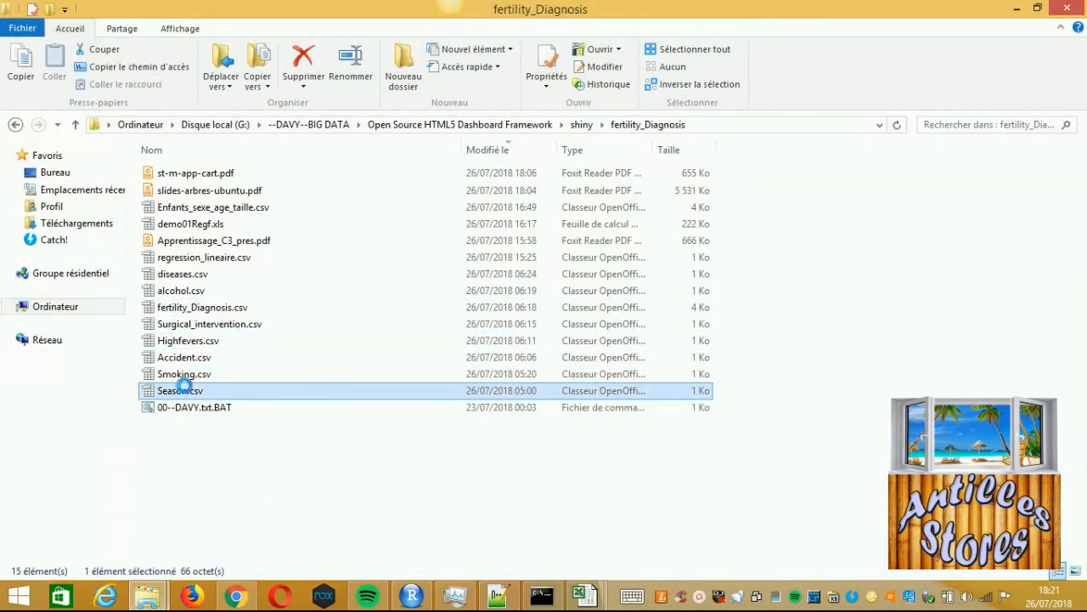
right_click(182, 388)
left_click(80, 284)
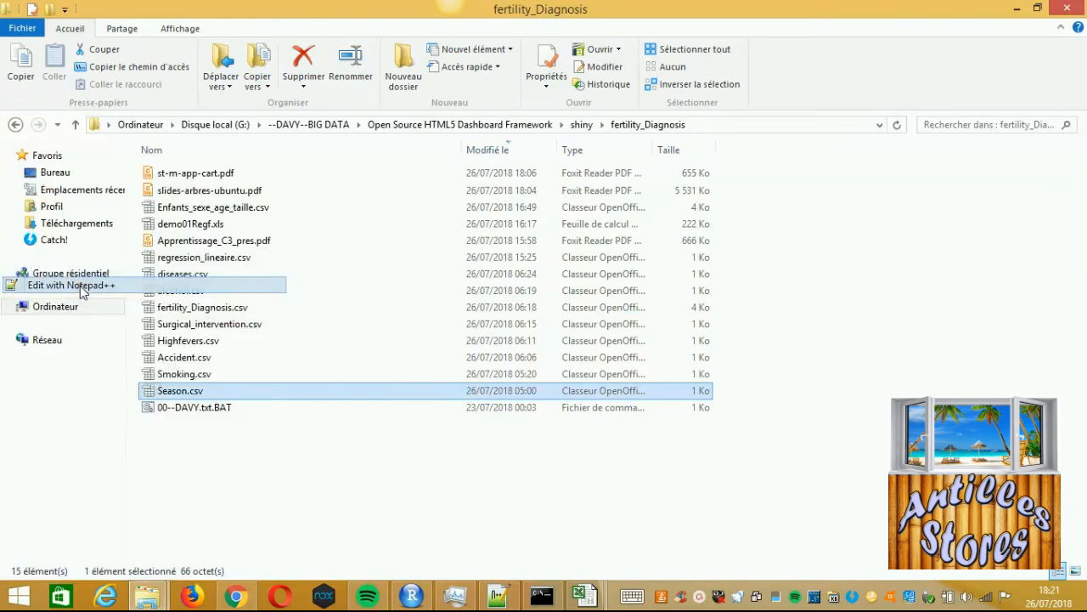
double_click(76, 83)
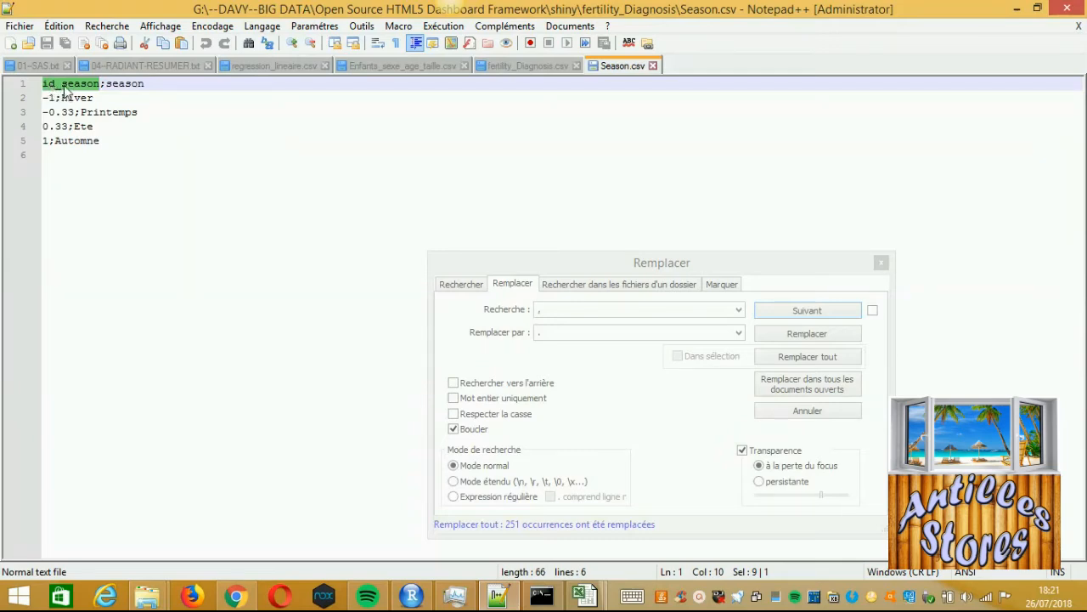
Step: Compare the id_season column in fertility_Diagnosis.csv with Season.csv, and highlight the -1 code of the Hiver row
left_click(501, 68)
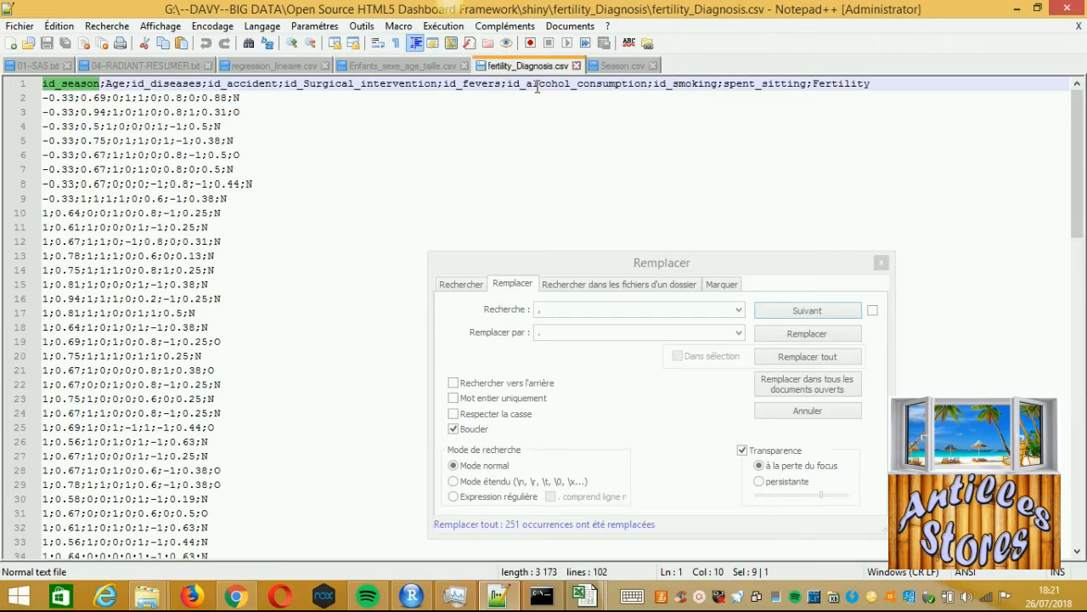
left_click(616, 68)
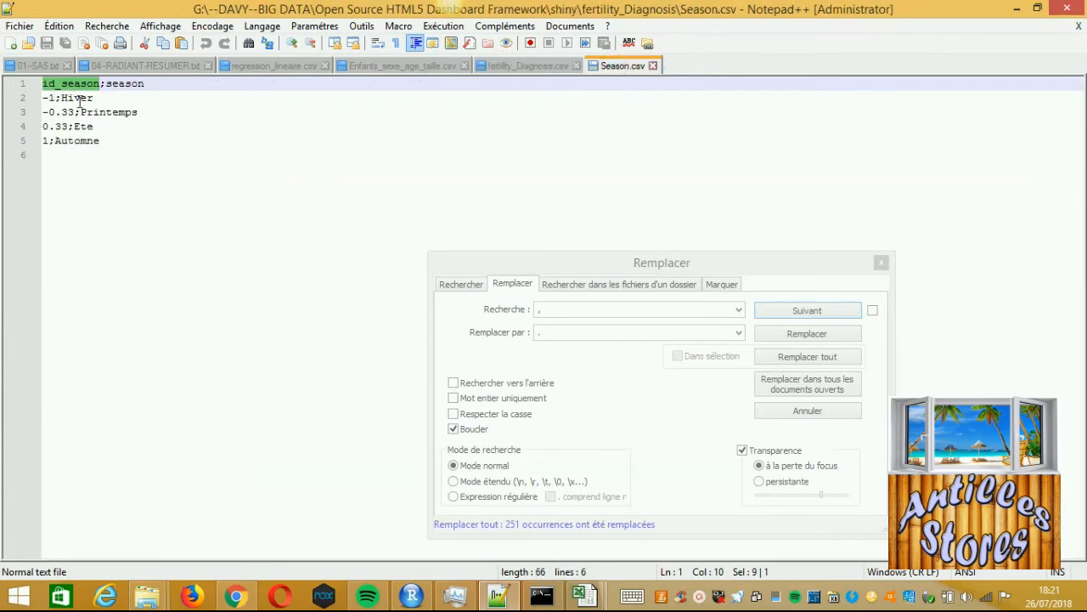
left_click_drag(122, 134, 40, 98)
left_click(54, 102)
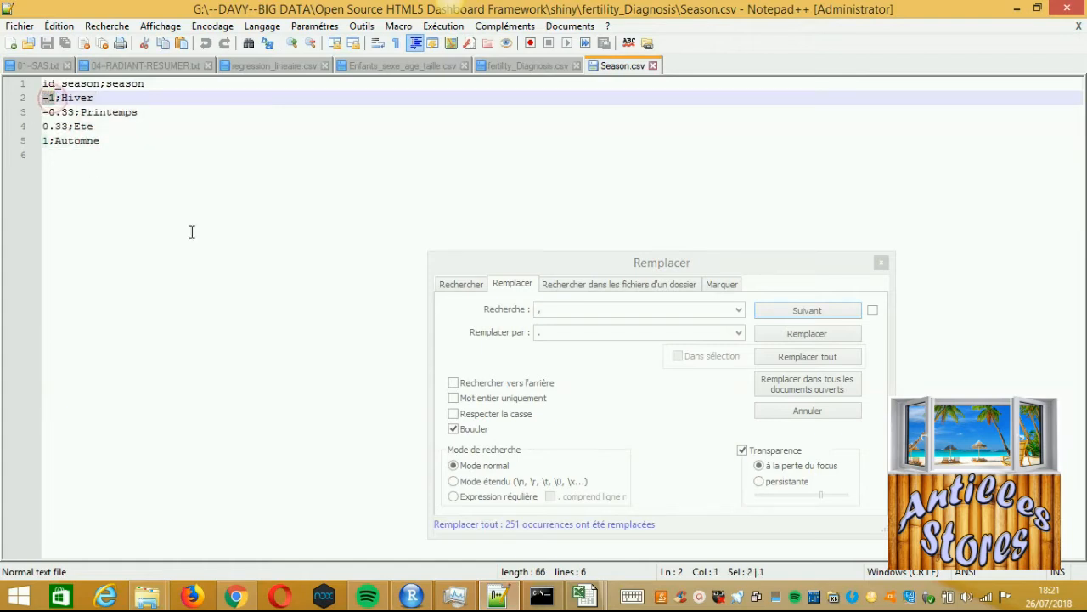
Step: Open diseases.csv from the fertility_Diagnosis folder in Notepad++ and highlight id_diseases both there and in the fertility_Diagnosis.csv header
mouse_move(160, 601)
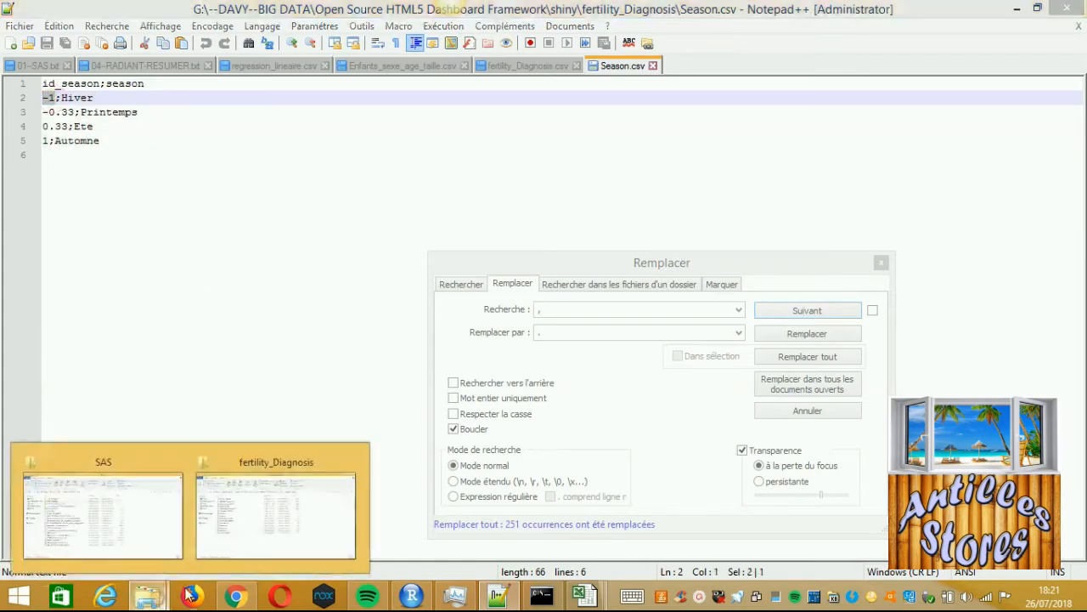
left_click(269, 520)
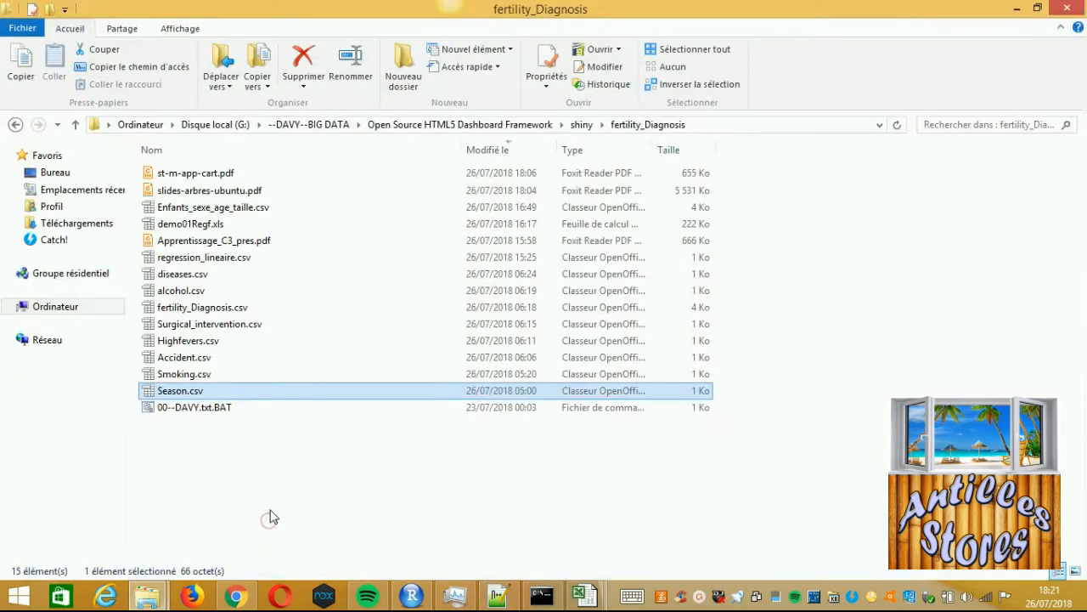
left_click(184, 279)
right_click(181, 280)
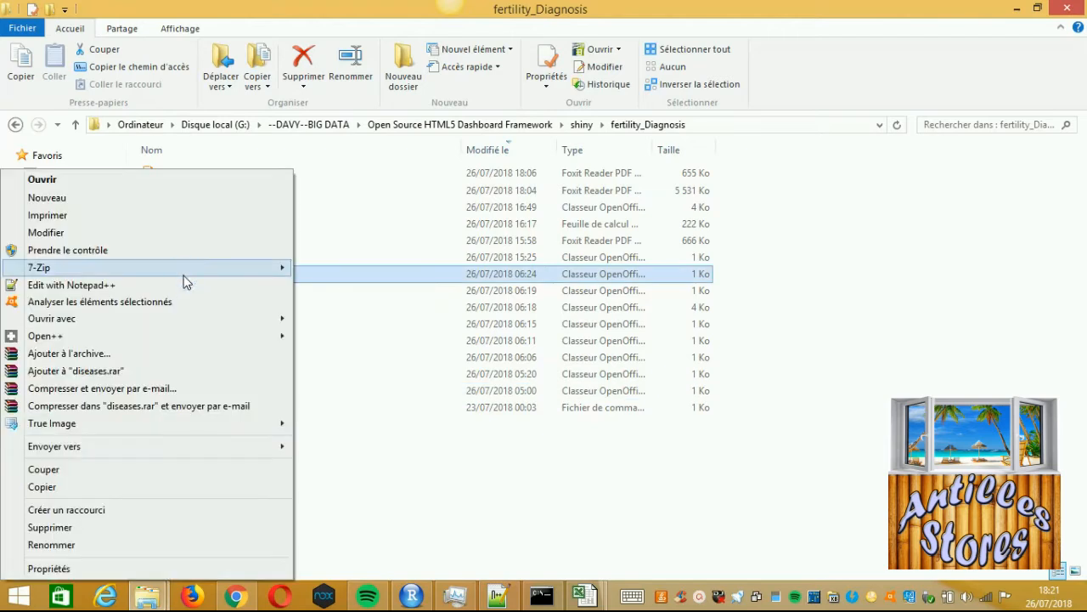
left_click(121, 286)
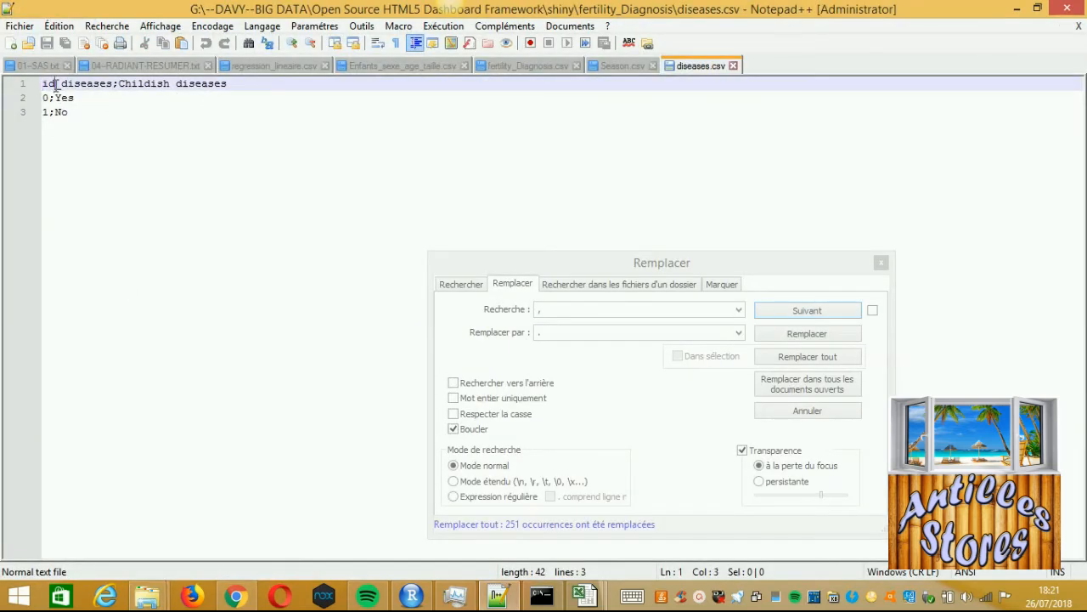
double_click(56, 83)
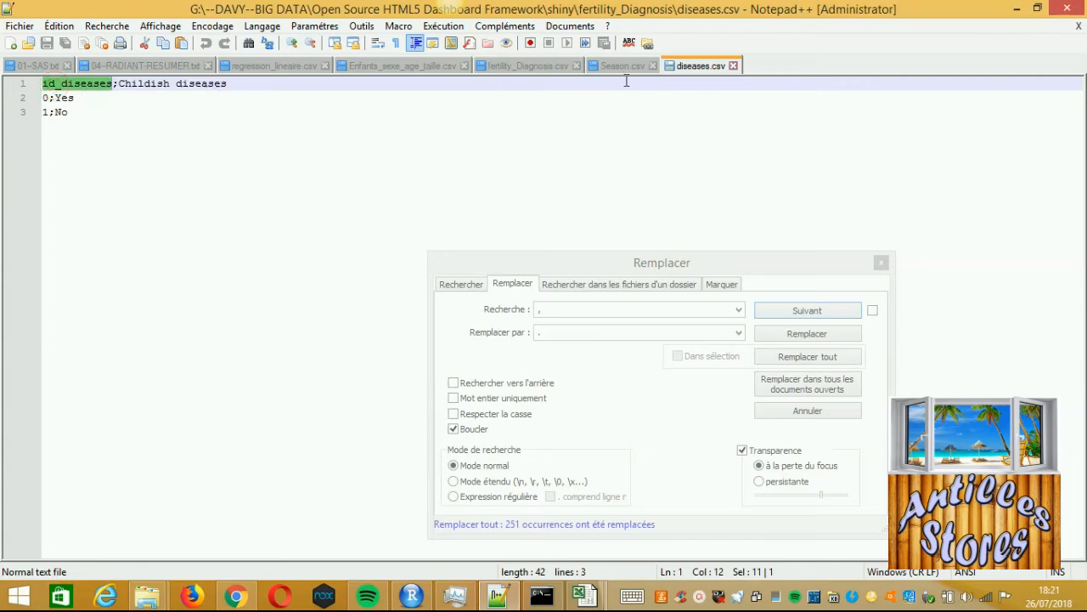
left_click(535, 66)
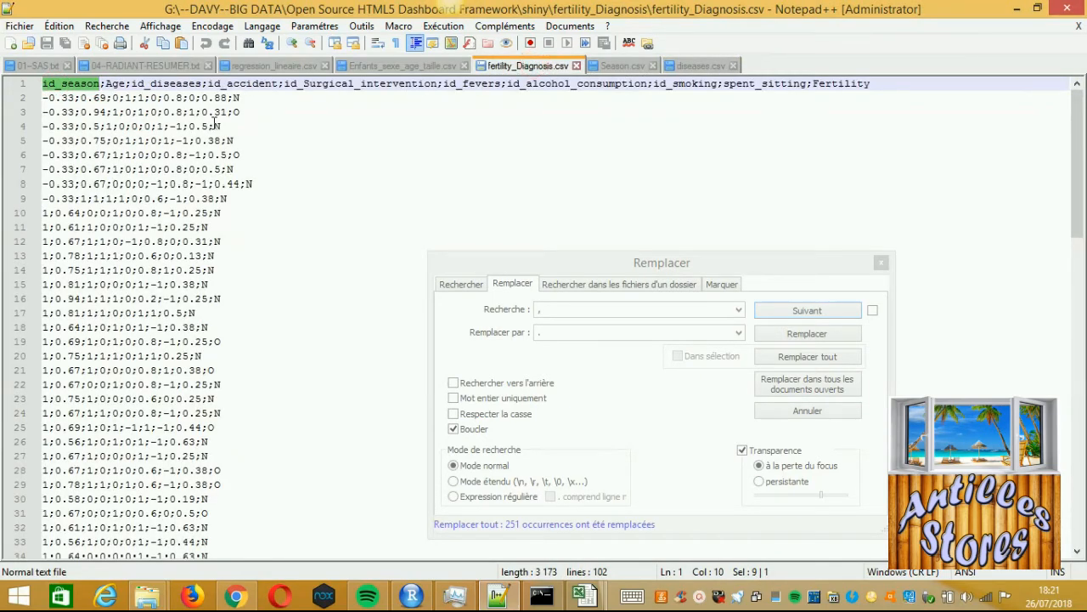
double_click(198, 83)
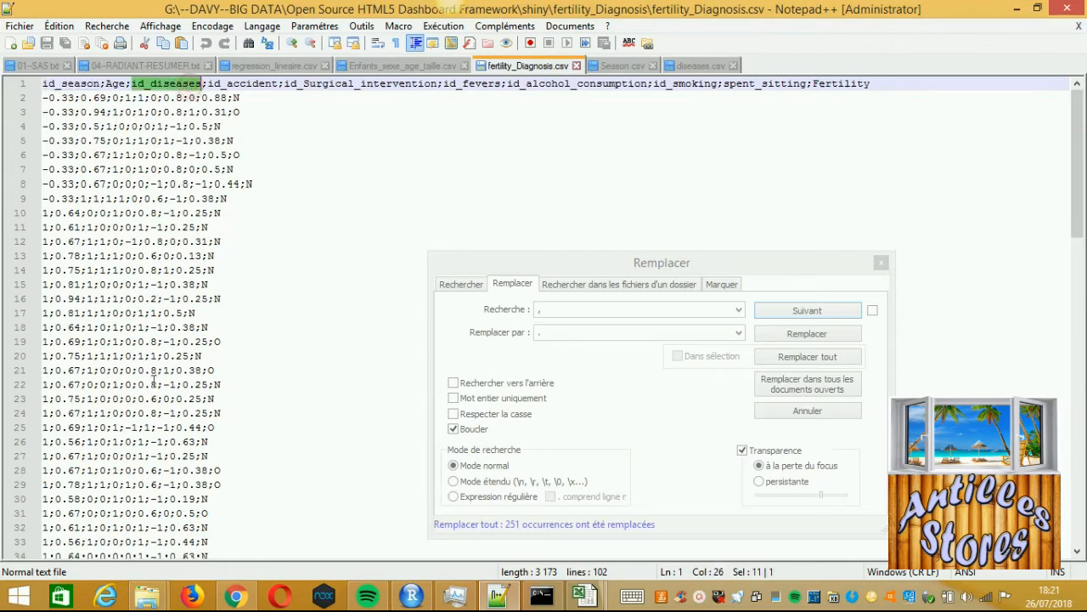
Step: Switch to Radiant in Chrome, highlight the id_season header in the data preview, and choose the fertility_Diagnosis dataset
left_click(236, 598)
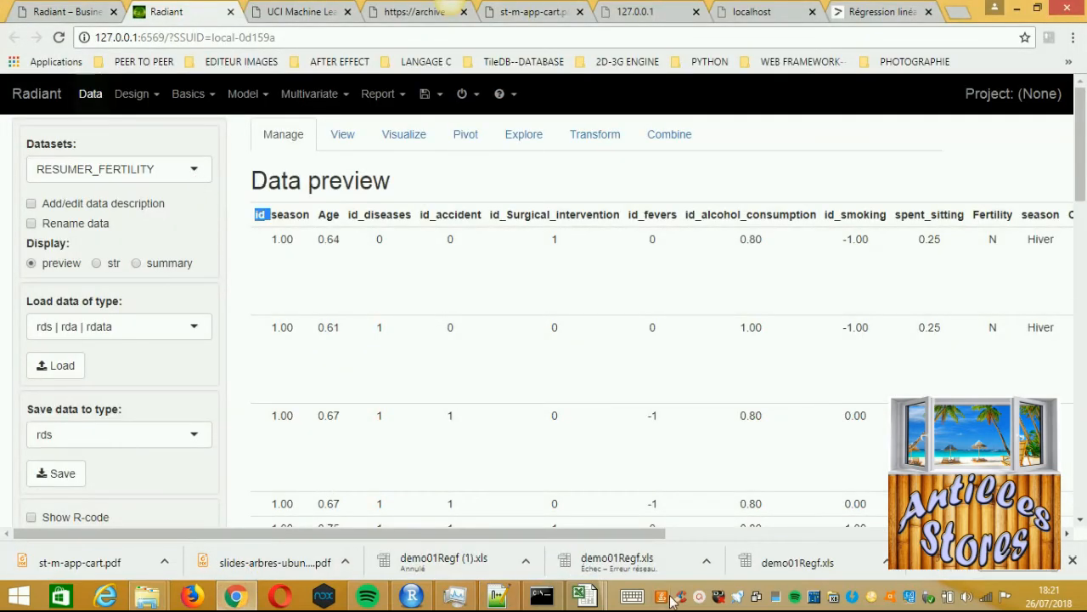
left_click(699, 600)
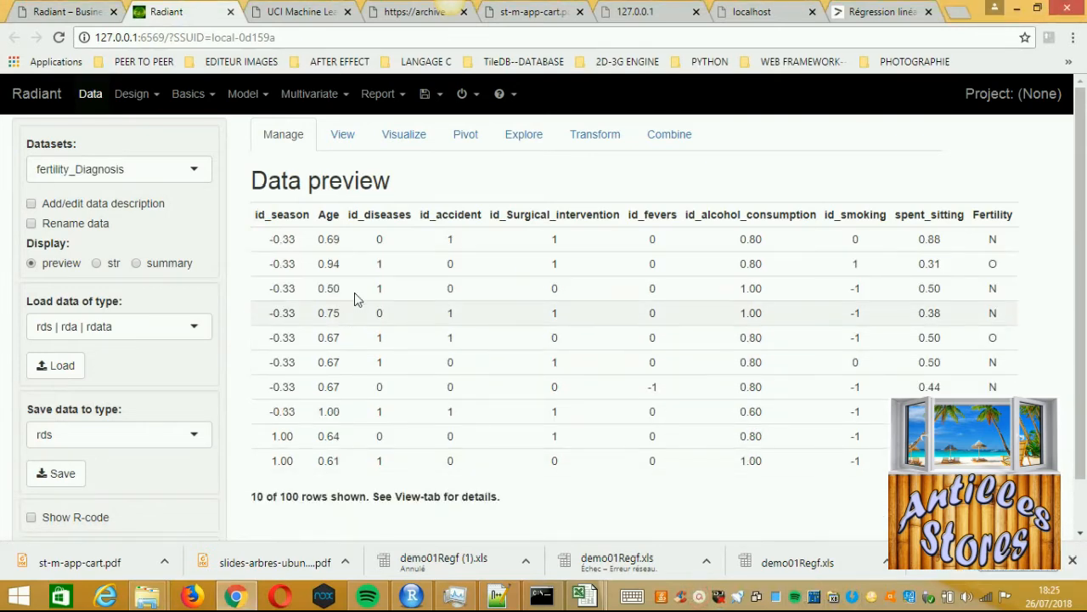
double_click(311, 214)
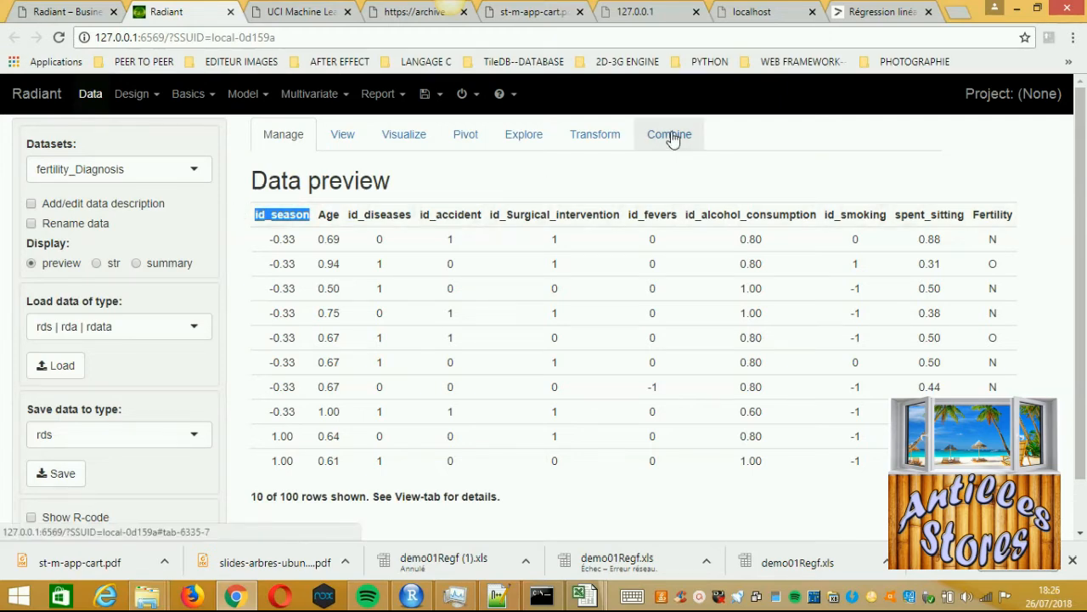
left_click(195, 169)
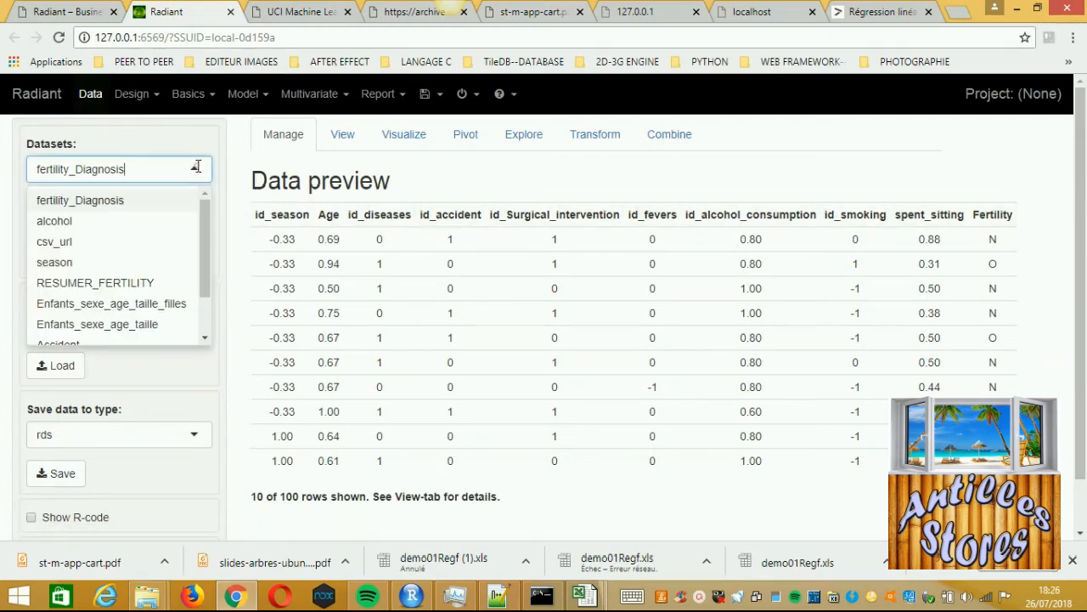
left_click(85, 200)
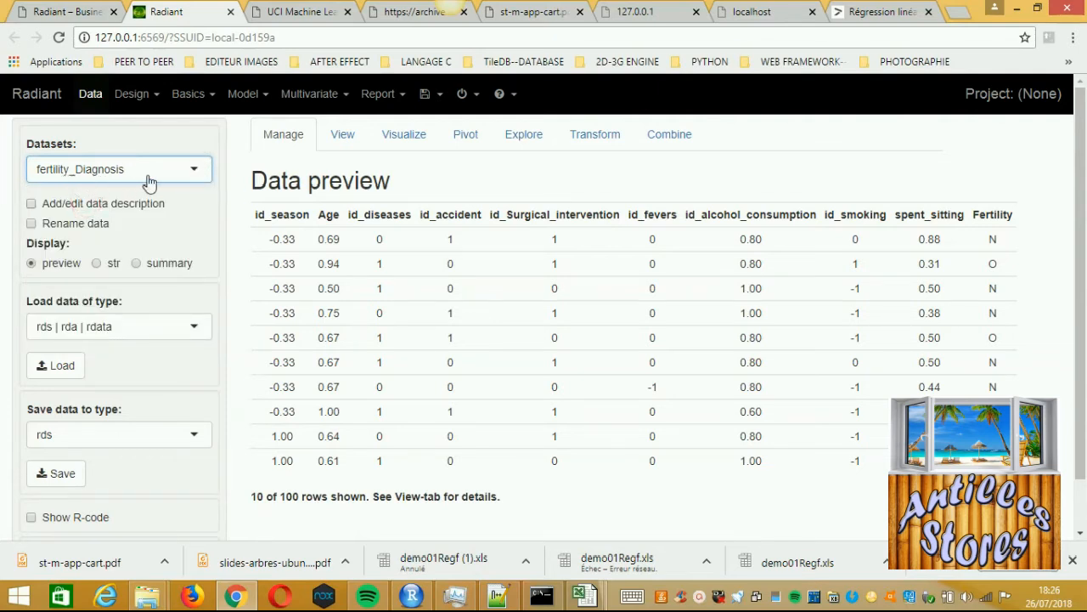
Step: Start combining fertility_Diagnosis with the season dataset, with data filtering turned off
left_click(670, 136)
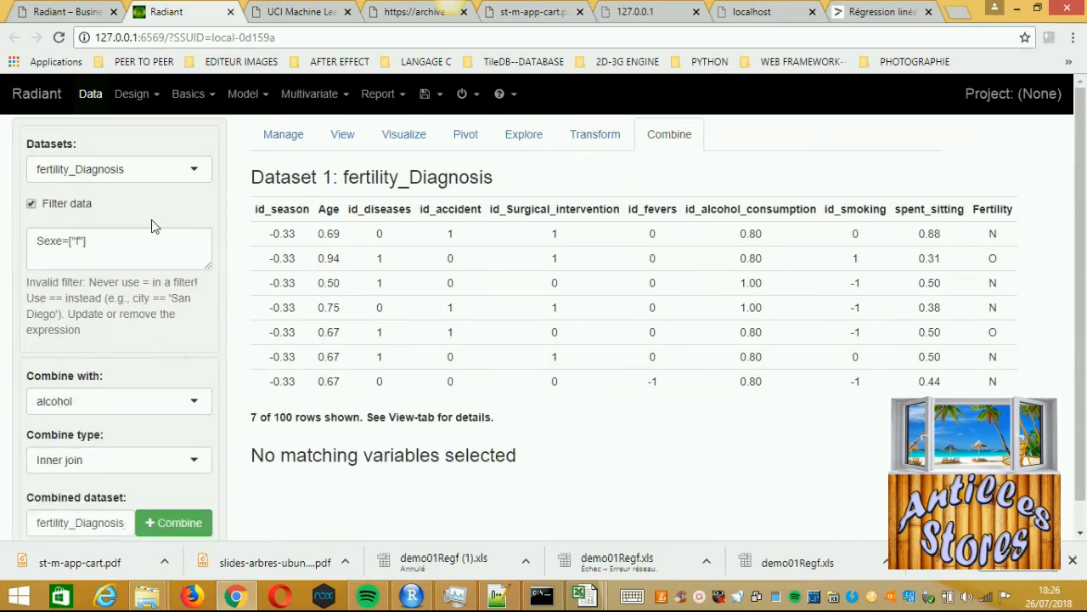
left_click(30, 204)
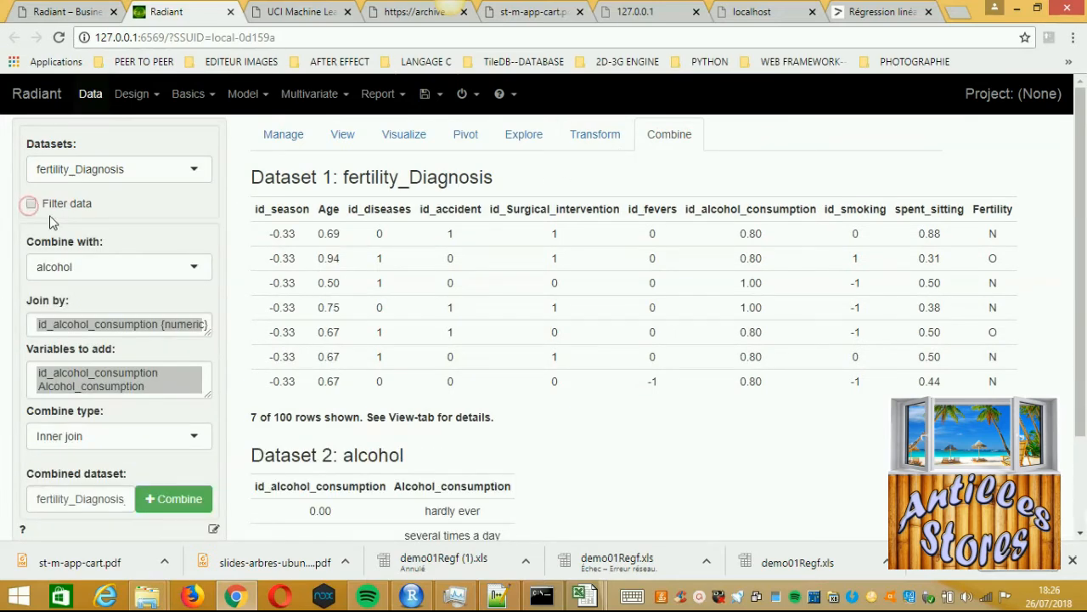
left_click(194, 273)
left_click(55, 338)
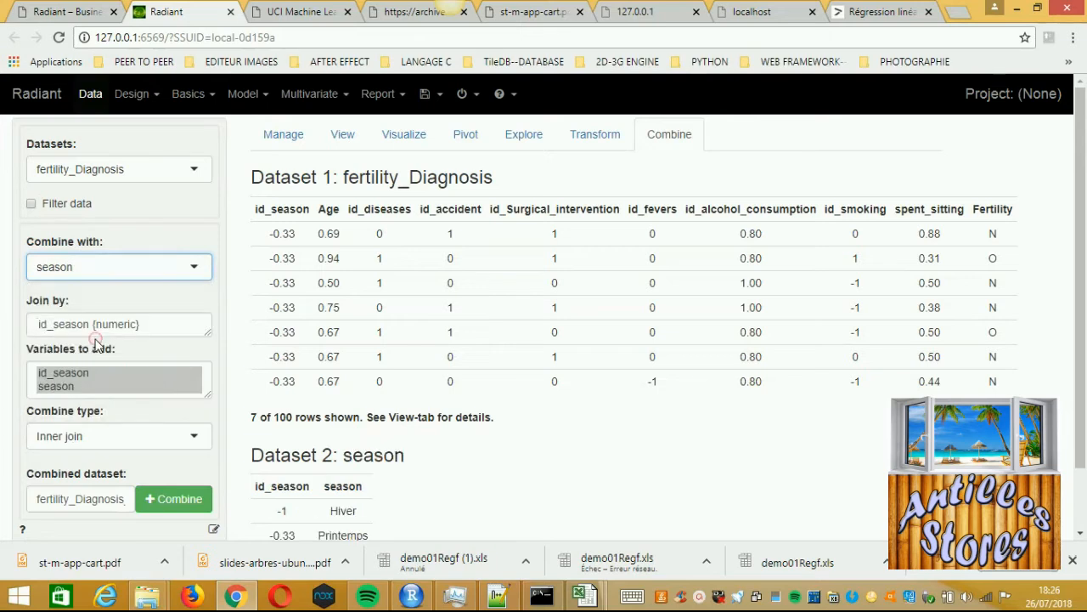
Step: Join the two datasets by id_season and include only the season variable among the variables to add
left_click(53, 329)
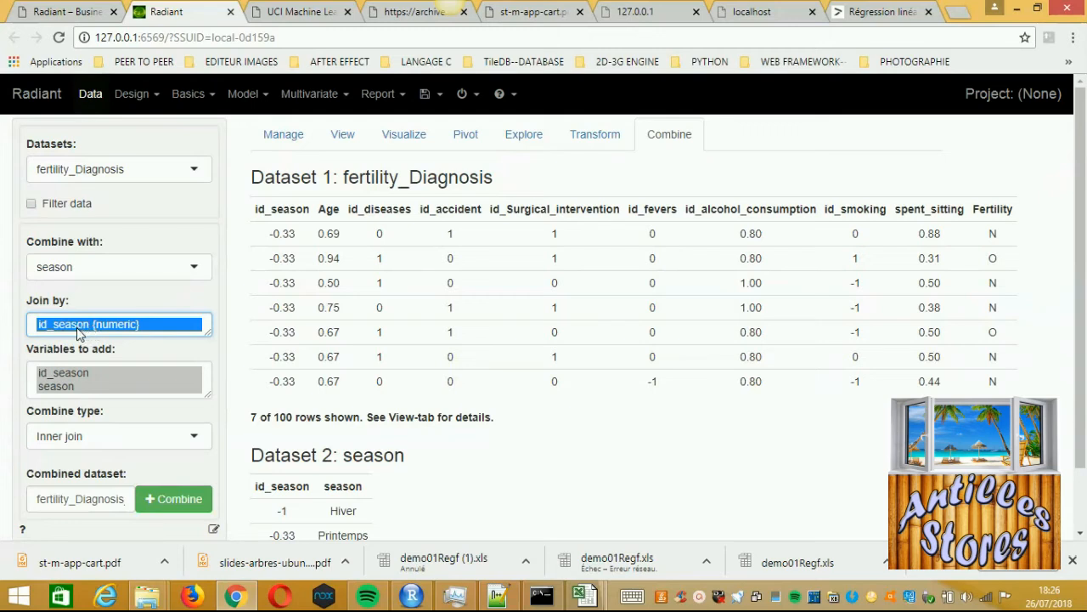
left_click(68, 375)
left_click(66, 386)
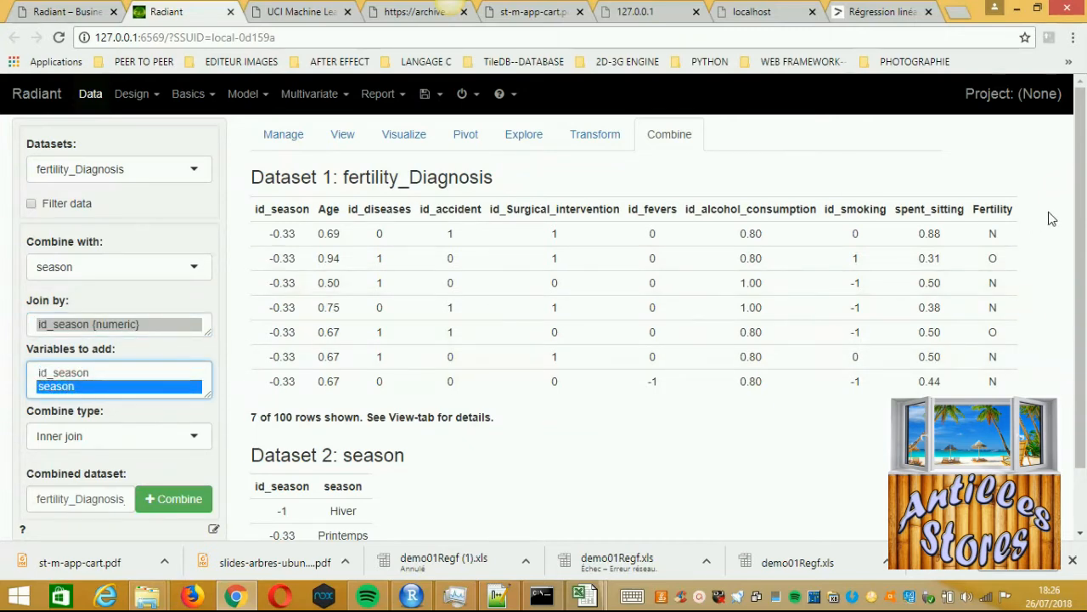
Step: Name the combined dataset fertility_Diagnosis_cmb_01 and create it with an inner join
left_click_drag(113, 496, 131, 498)
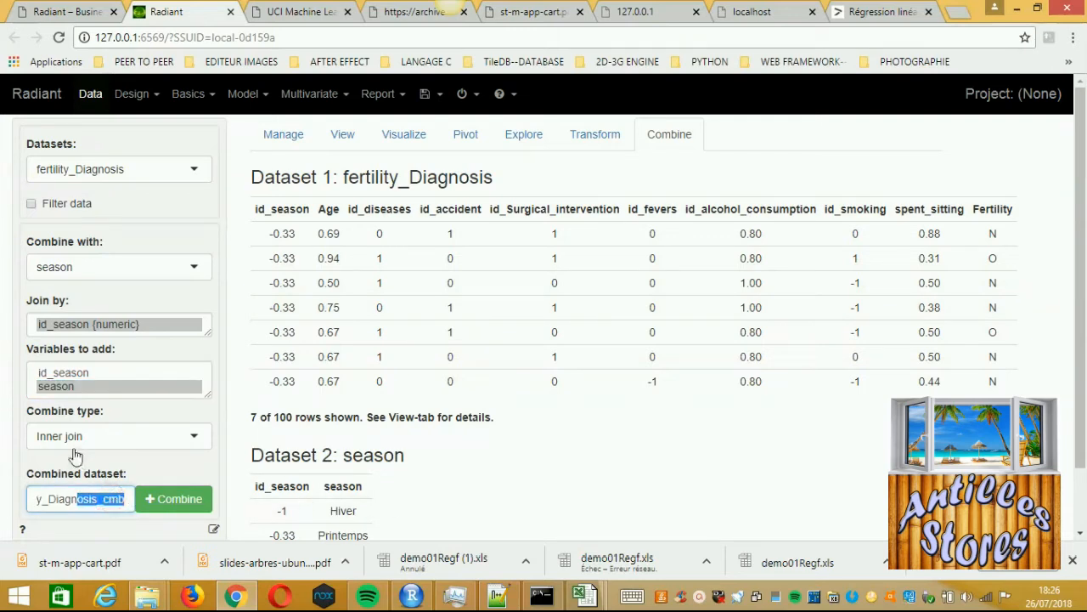
left_click(94, 501)
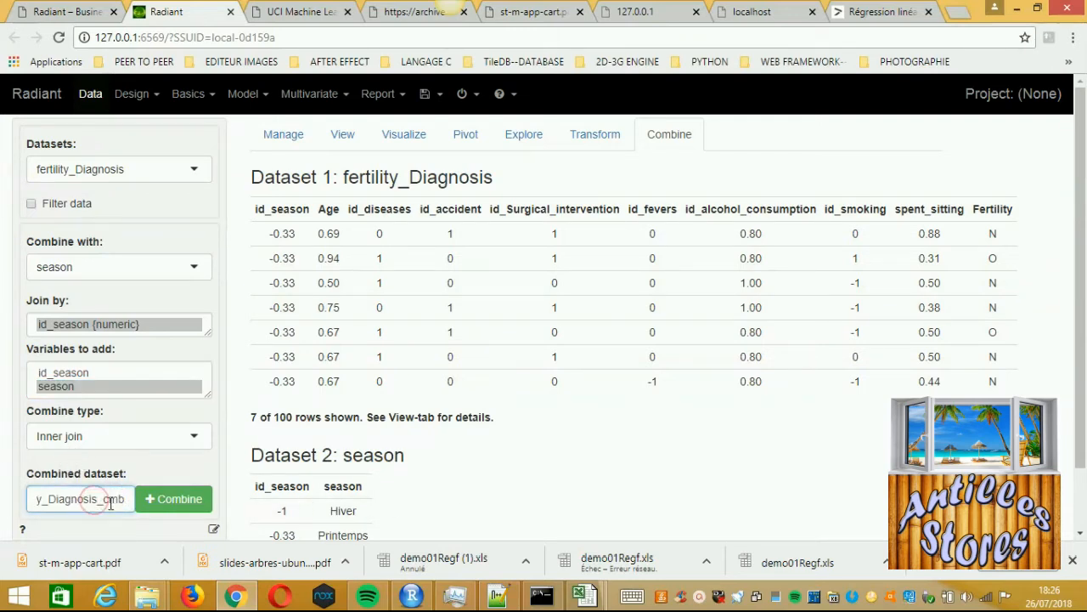
left_click(128, 502)
type("_01")
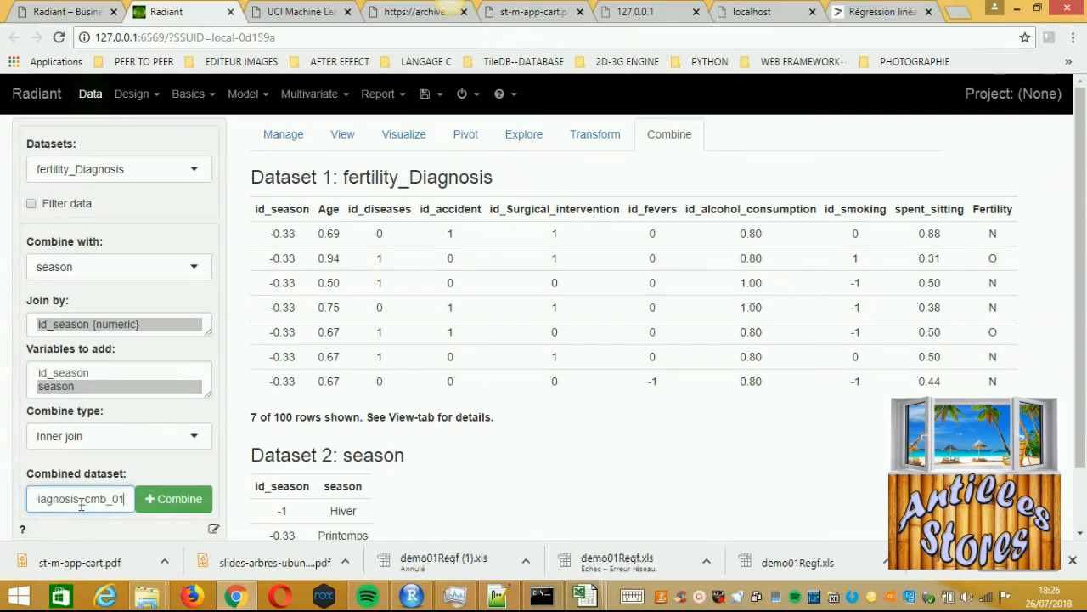
left_click(161, 501)
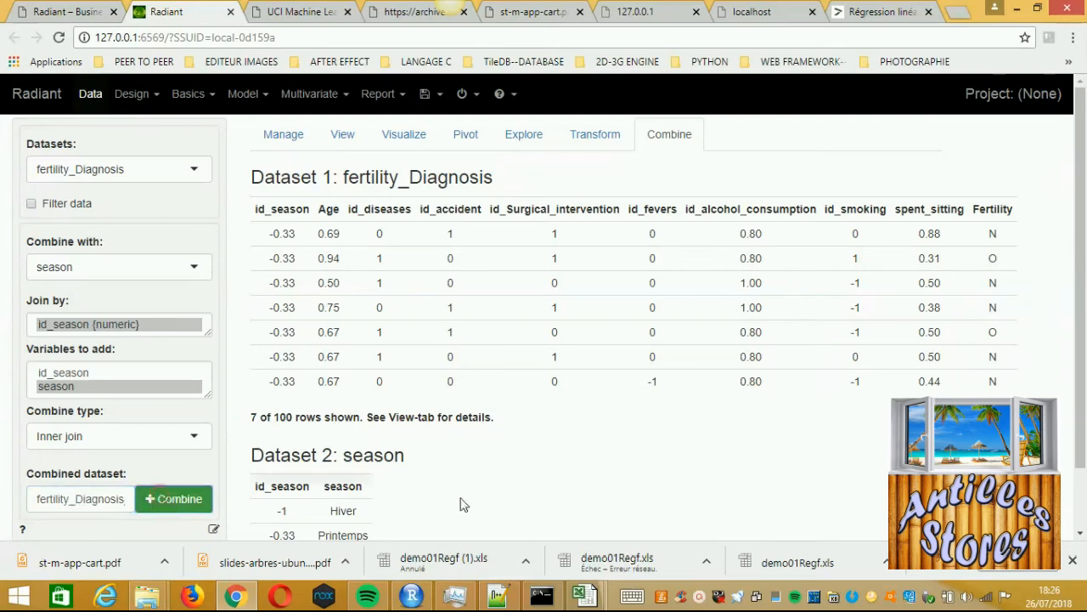
Step: Examine the fertility_Diagnosis_cmb_01 preview, highlighting its first id_season value, and check the list of available datasets
scroll(586, 408, "down", 3)
scroll(578, 405, "down", 1)
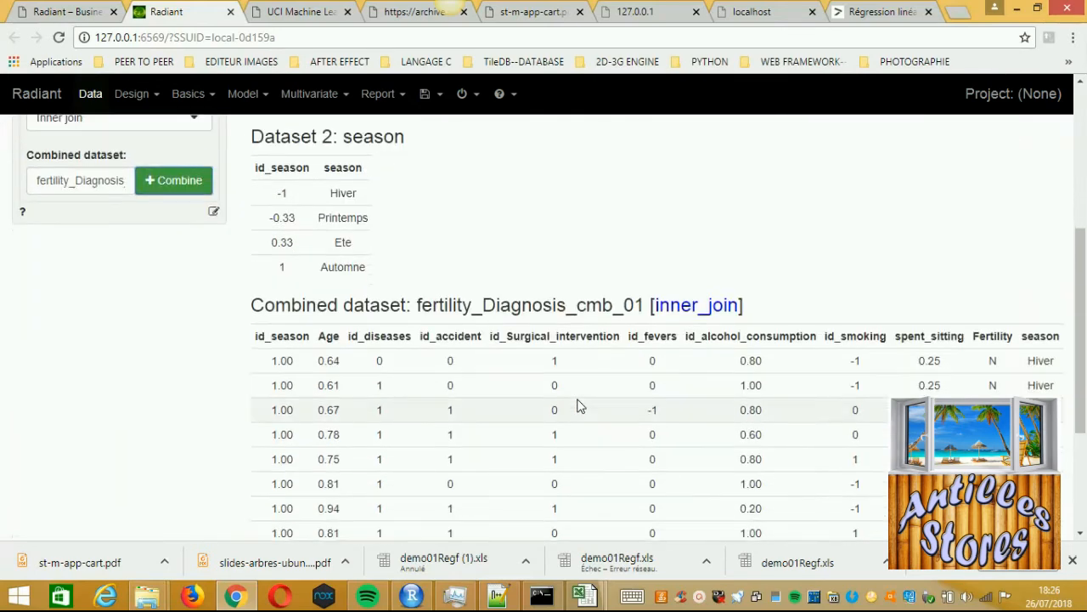
scroll(667, 501, "down", 2)
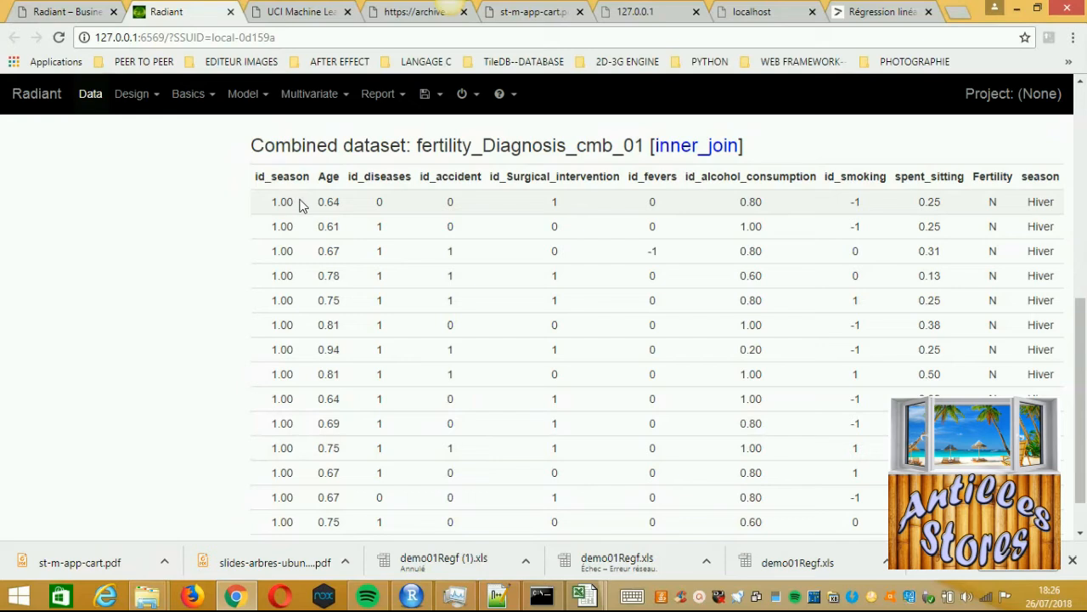
left_click_drag(298, 204, 265, 206)
scroll(977, 306, "down", 2)
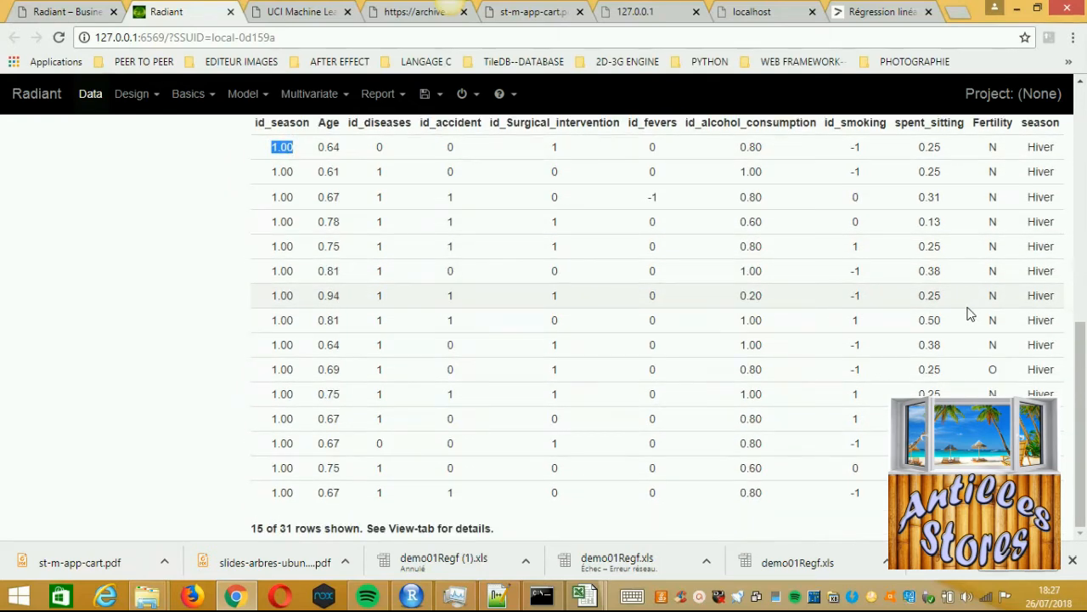
scroll(967, 310, "up", 4)
scroll(965, 310, "up", 2)
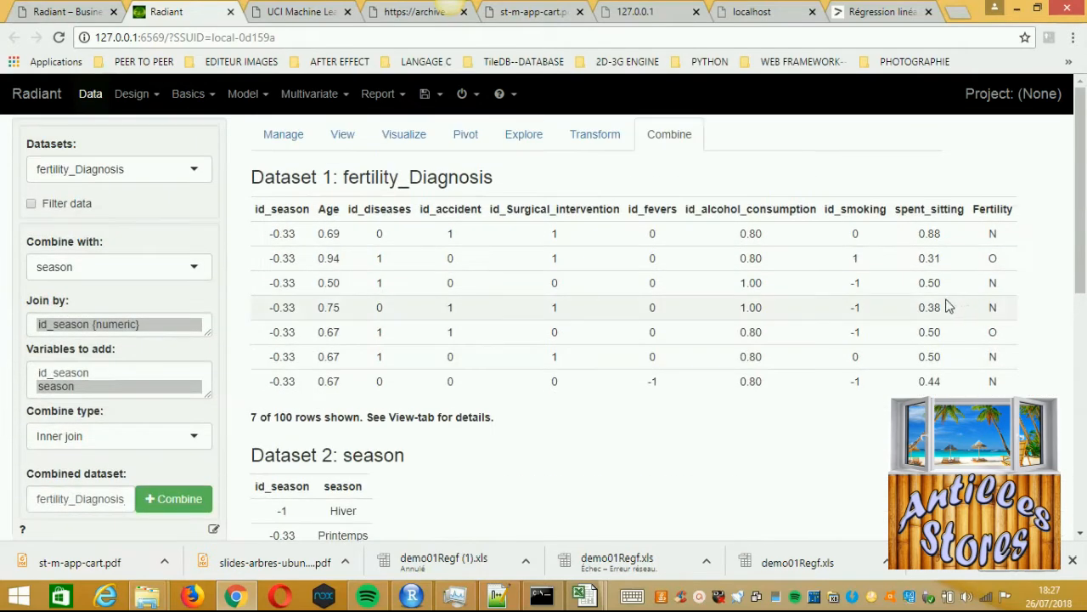
left_click(198, 170)
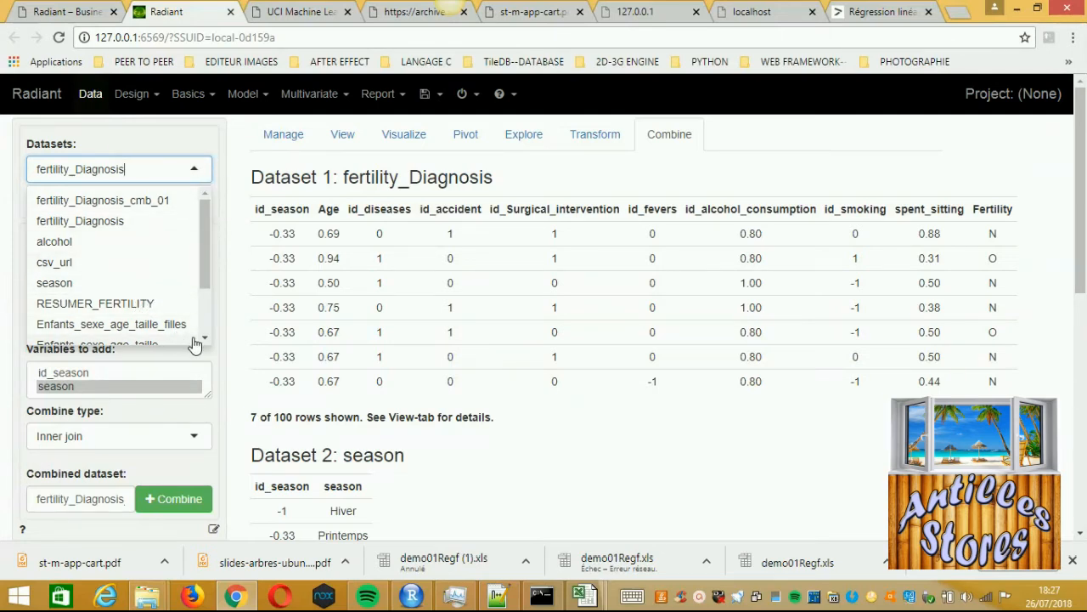
left_click(328, 214)
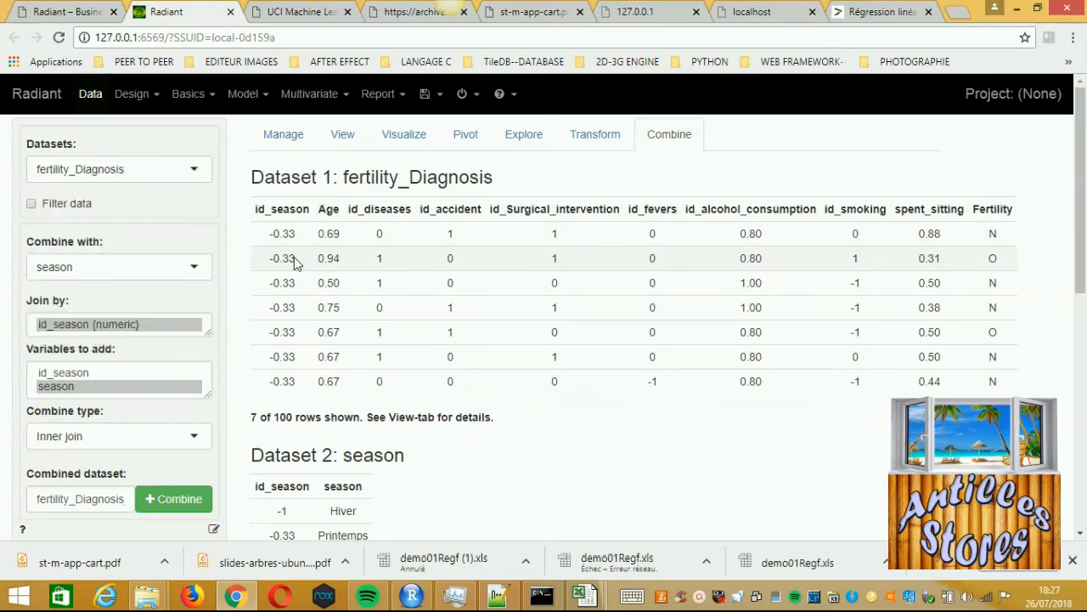
Step: Start a Create transformation on the fertility_Diagnosis dataset
left_click(592, 138)
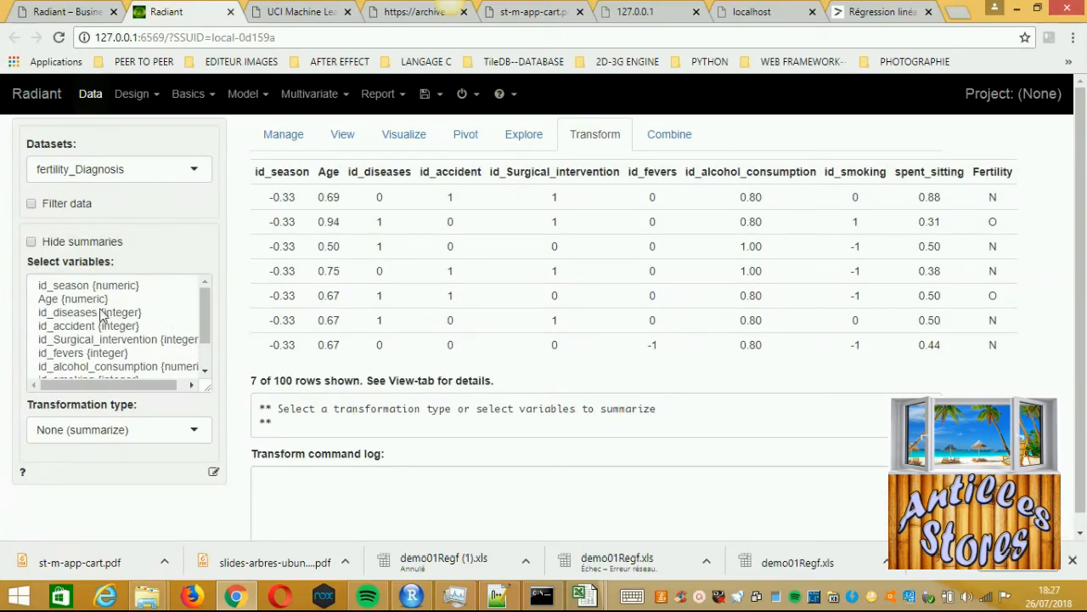
left_click(194, 431)
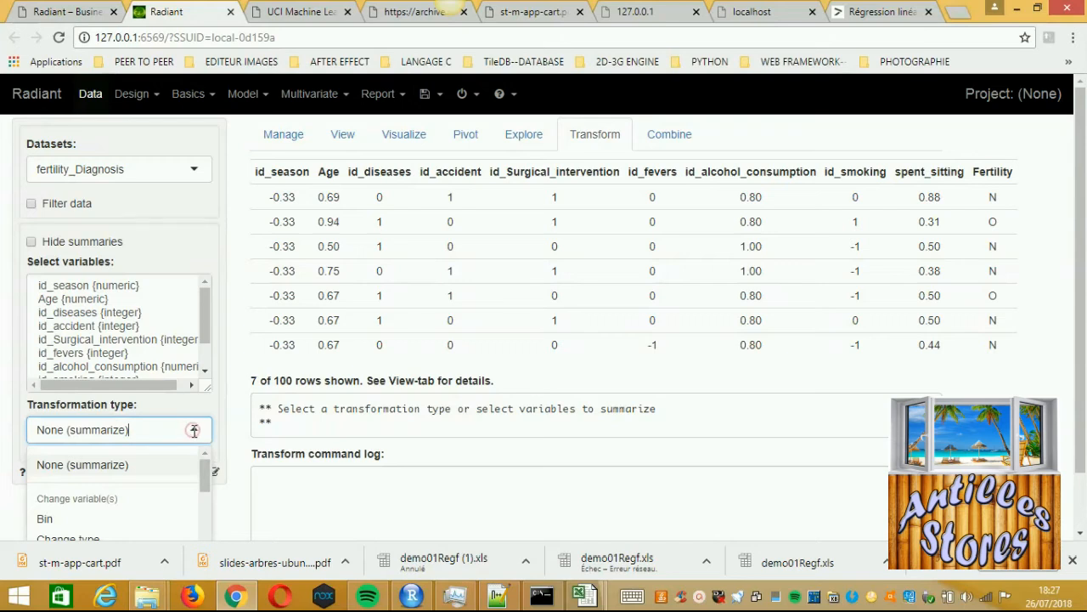
scroll(242, 425, "down", 1)
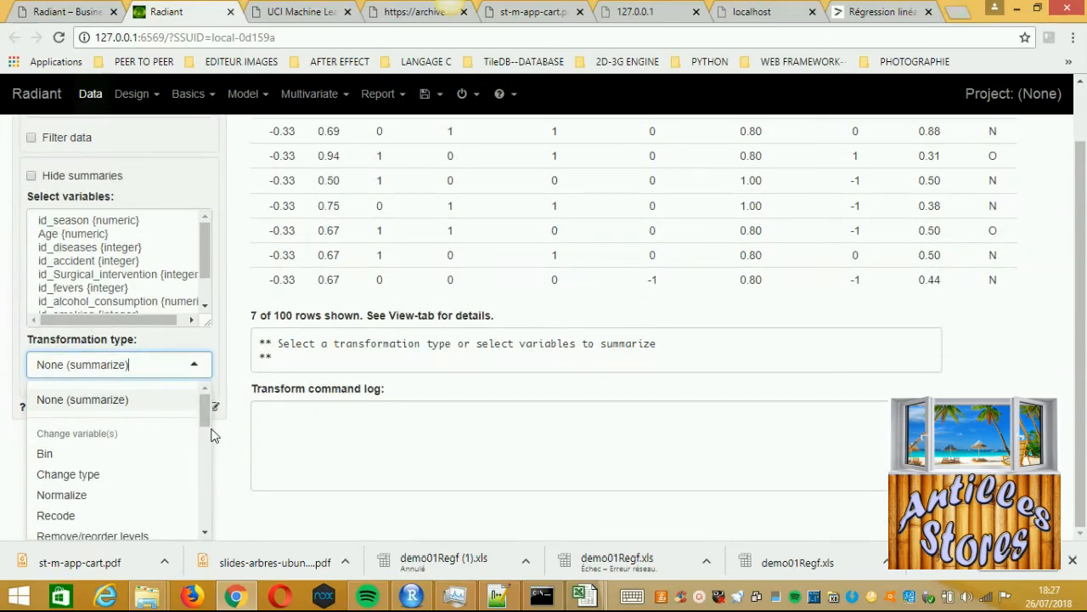
scroll(200, 440, "down", 1)
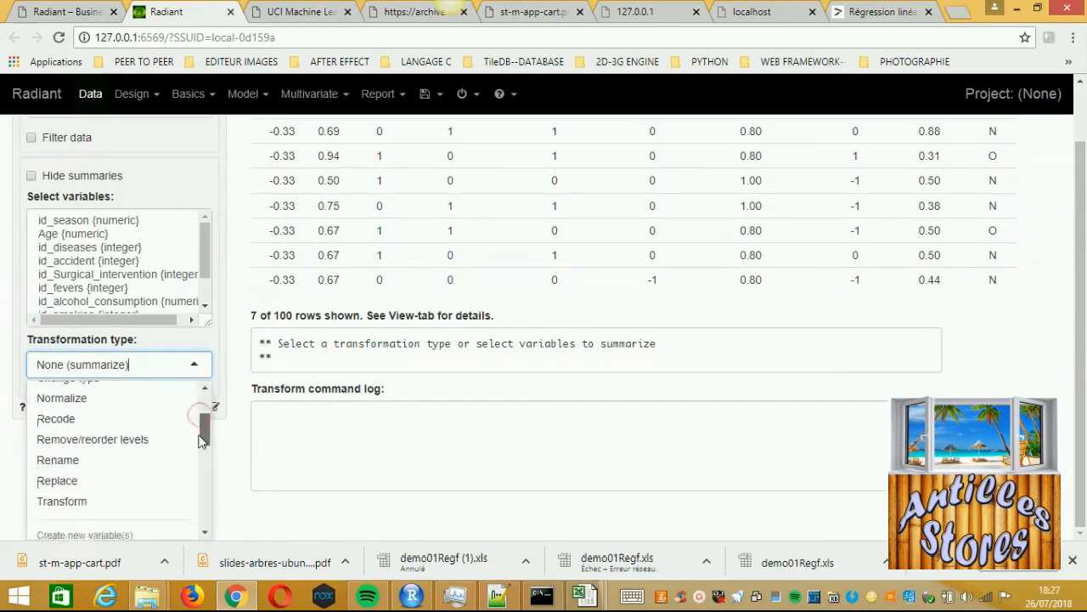
left_click_drag(201, 441, 200, 459)
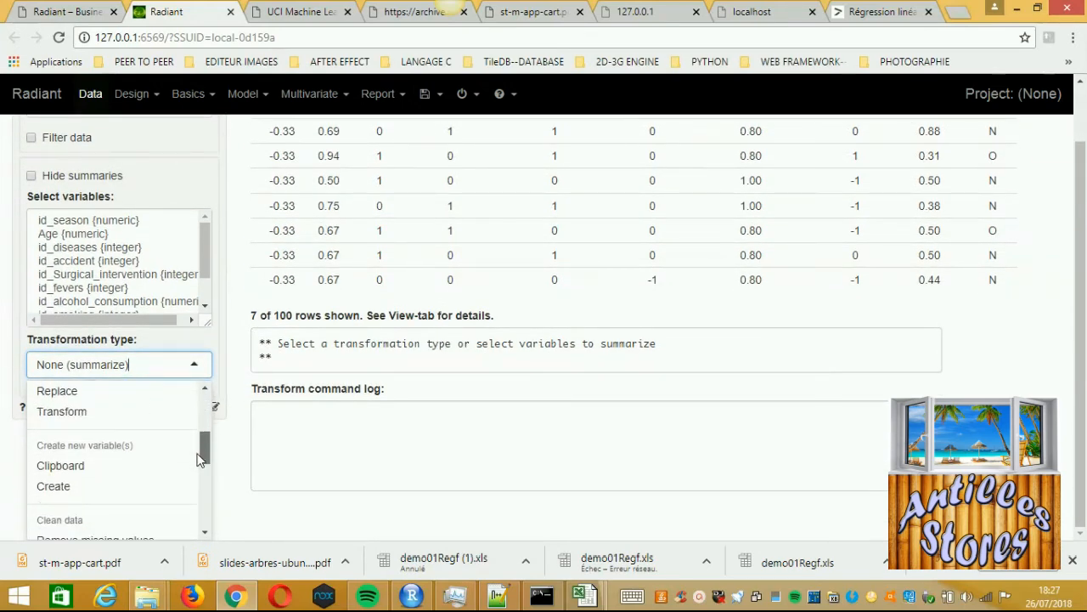
left_click(65, 490)
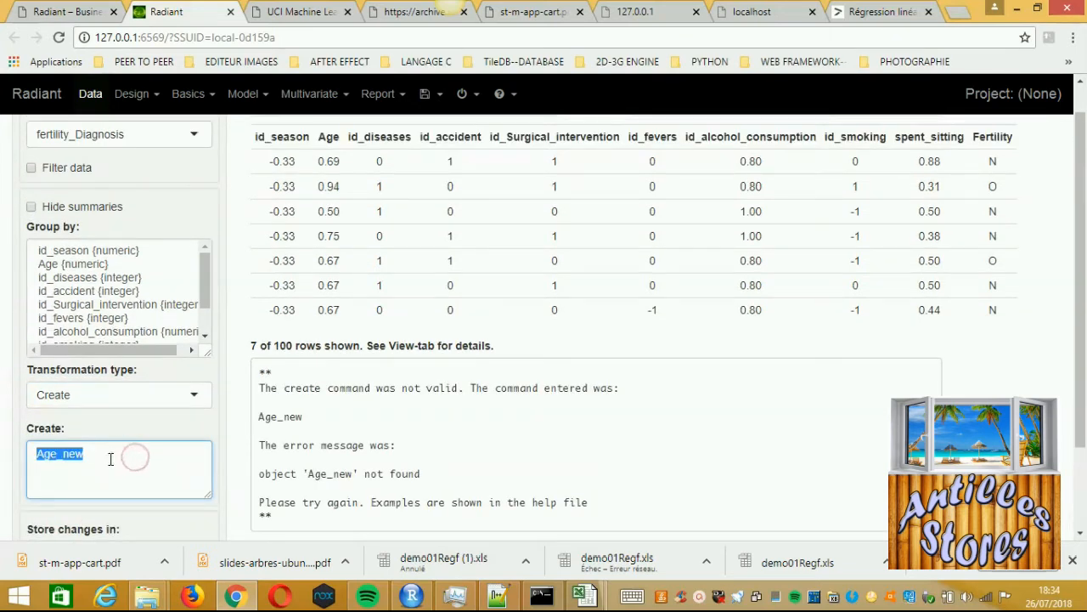
Step: Define the new variable as Age_ok=18+18*Age, consulting the 18-36 age range in the UCI Fertility attribute information
type("A")
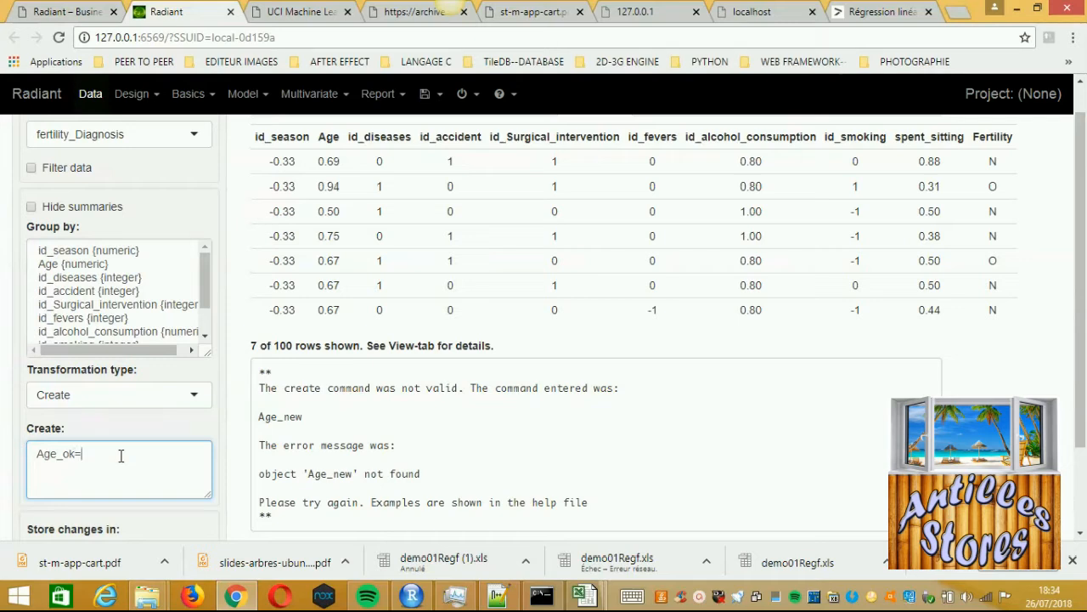
left_click(298, 17)
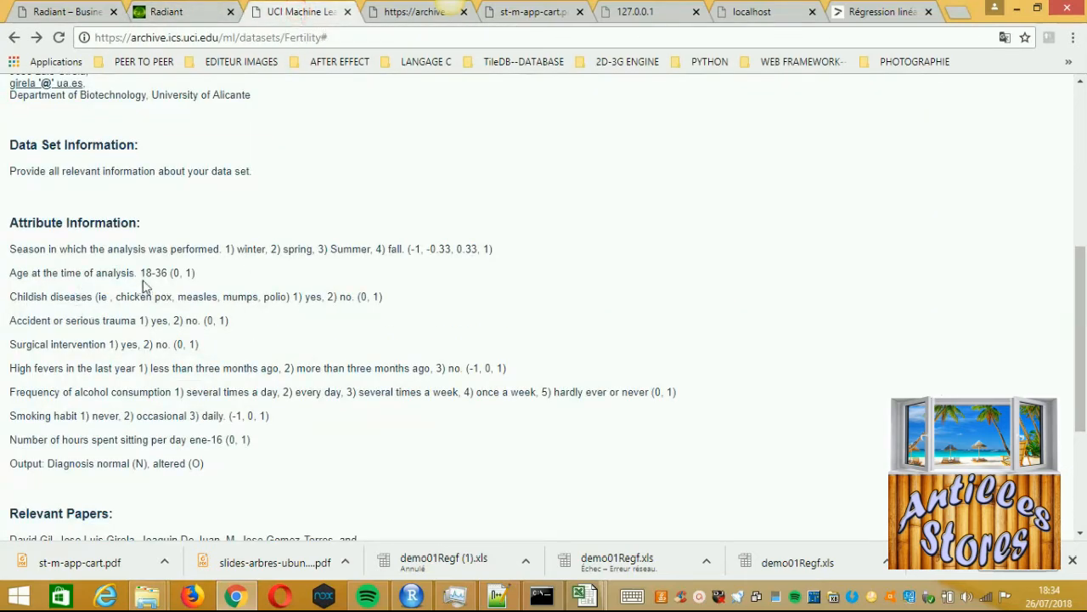
left_click_drag(141, 272, 168, 272)
left_click(170, 12)
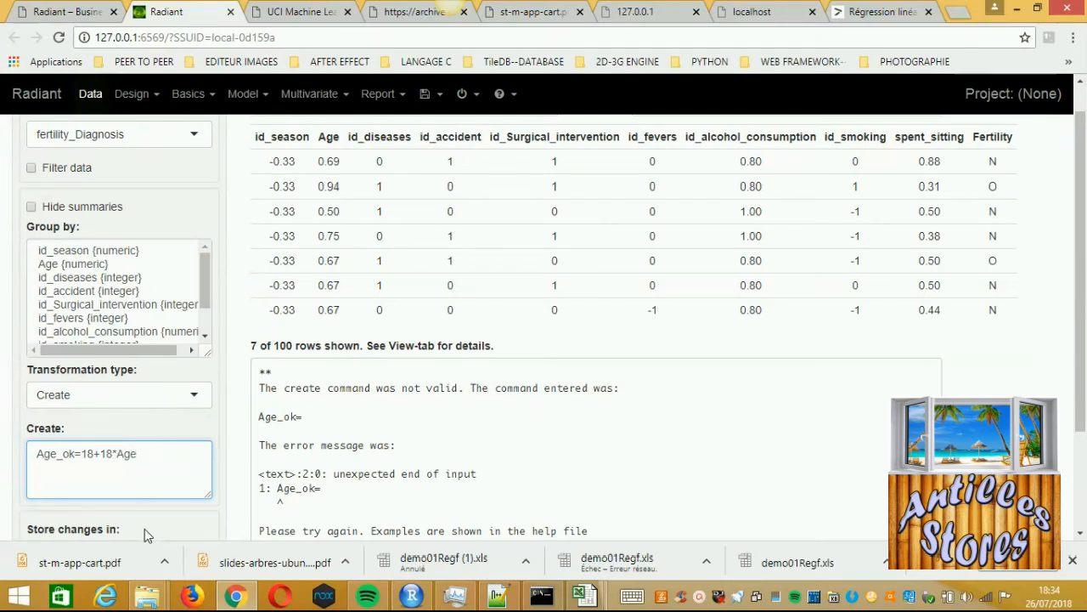
scroll(230, 367, "down", 1)
scroll(234, 368, "down", 1)
left_click(128, 418)
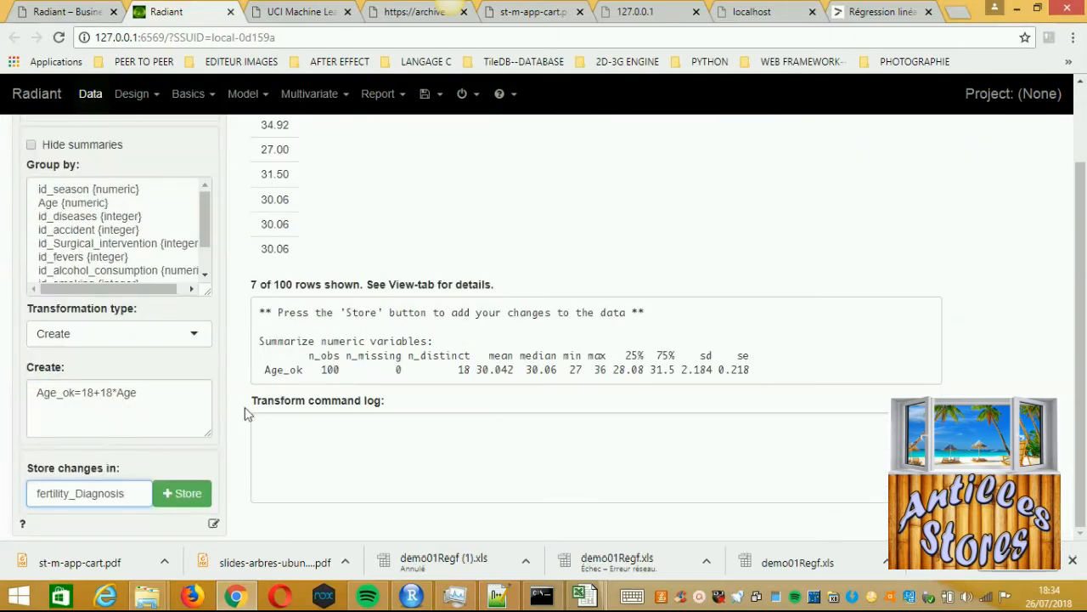
Step: Review the Age_ok preview and store the new variable in a dataset named fertility_Diagnosis_01, highlighting its first Age_ok value
scroll(383, 281, "up", 1)
scroll(381, 280, "up", 1)
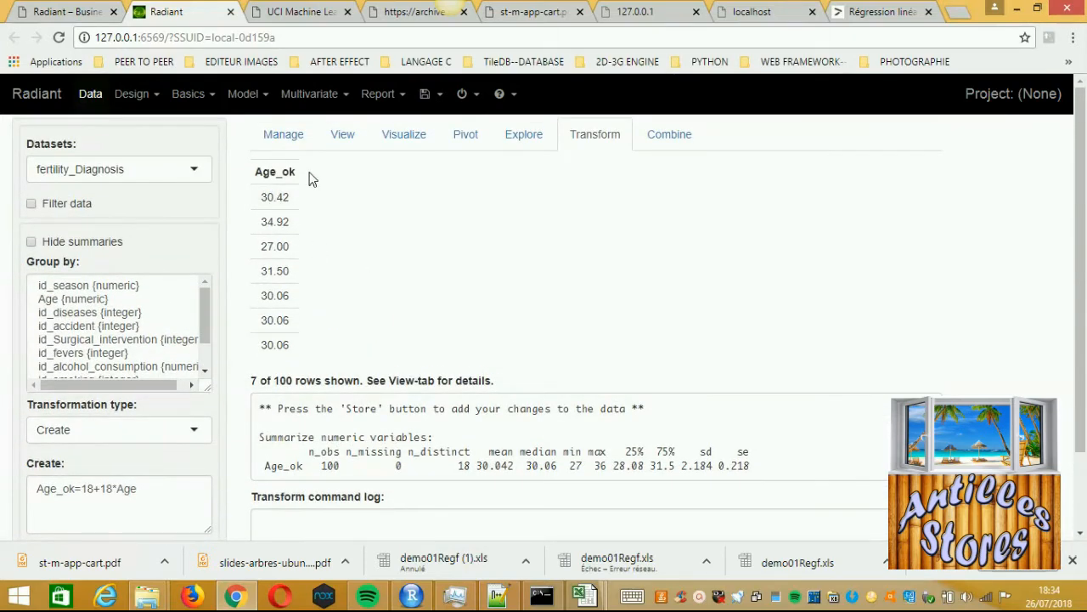
left_click_drag(296, 172, 255, 172)
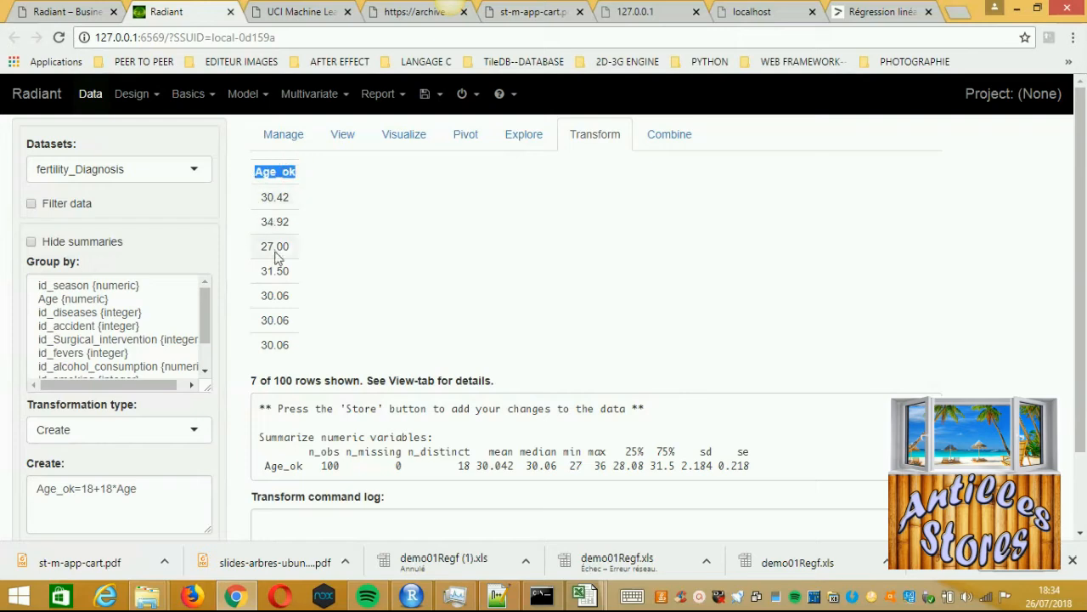
scroll(249, 398, "down", 2)
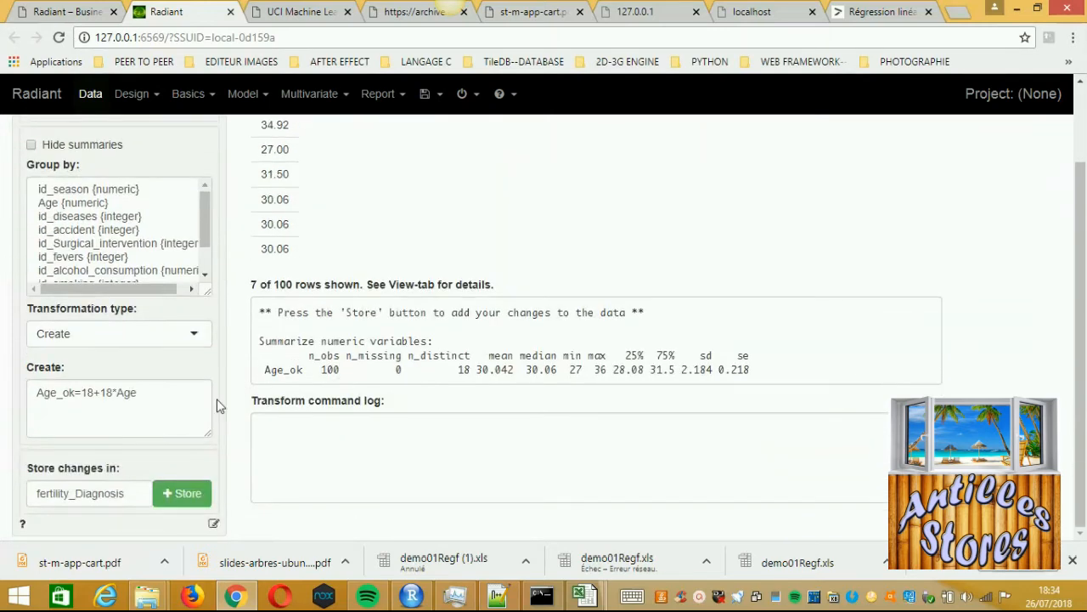
left_click(133, 493)
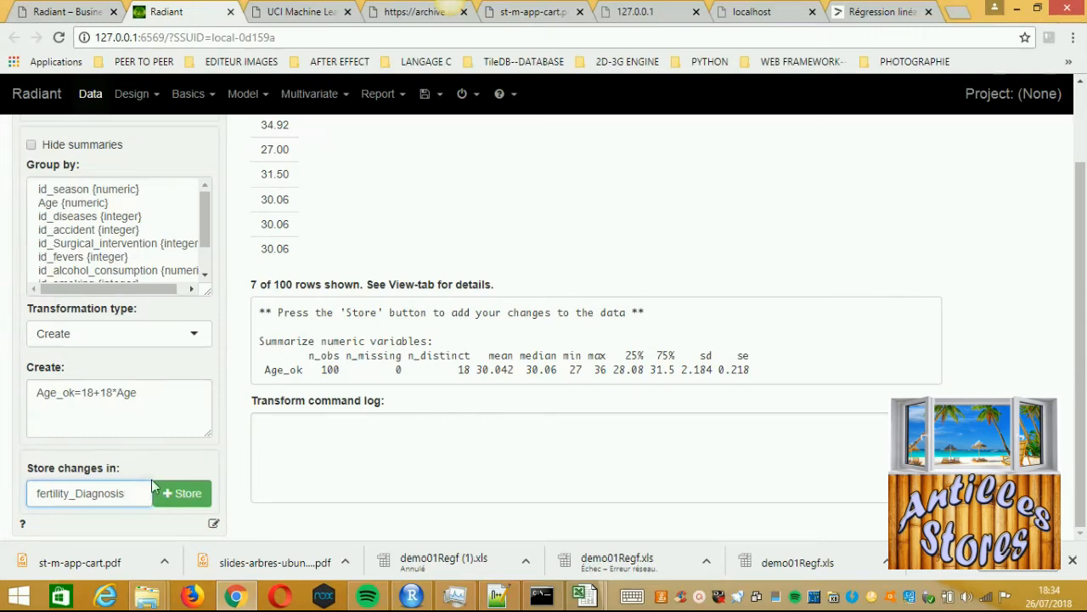
type("_01")
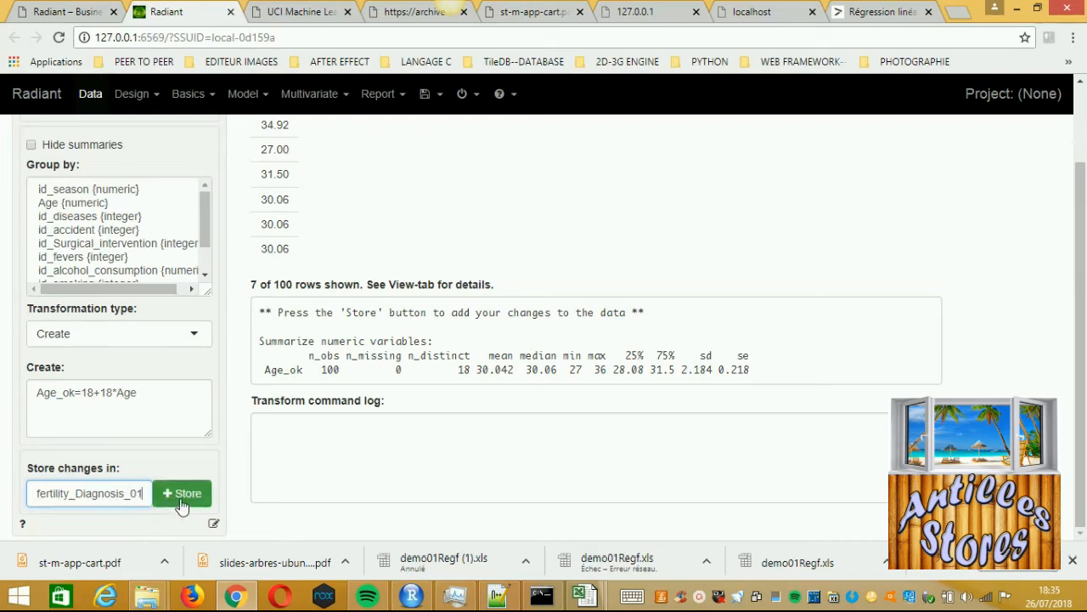
scroll(328, 440, "up", 2)
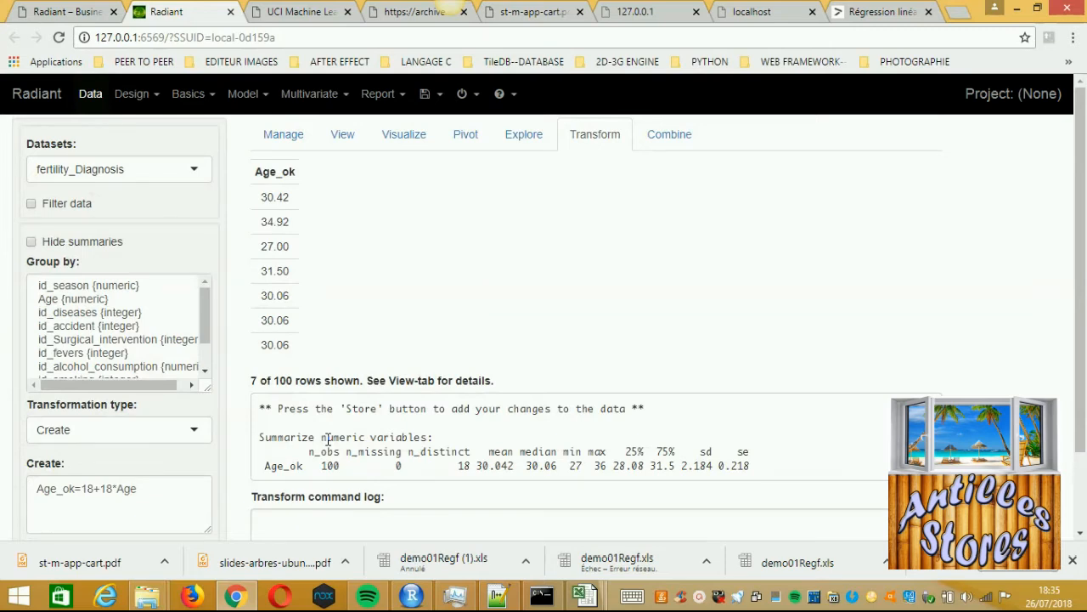
scroll(328, 439, "down", 2)
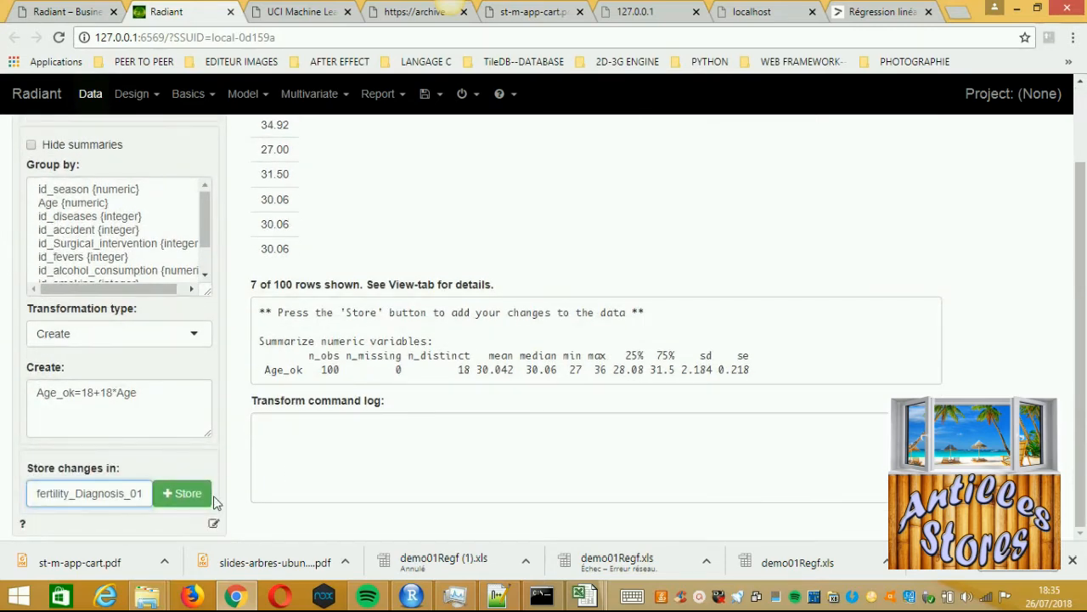
left_click(184, 493)
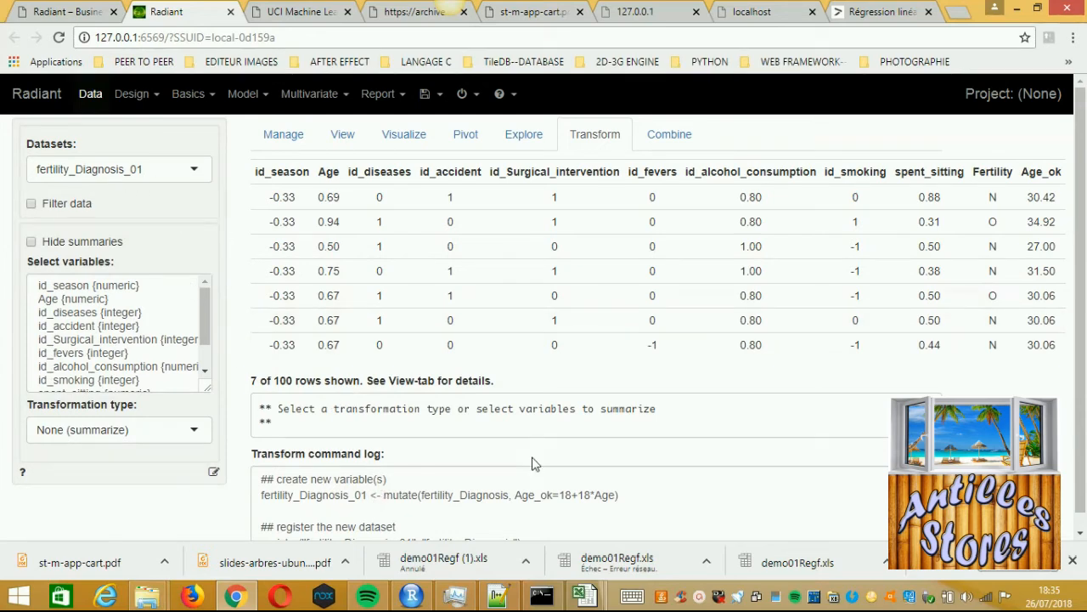
left_click_drag(1057, 197, 1026, 197)
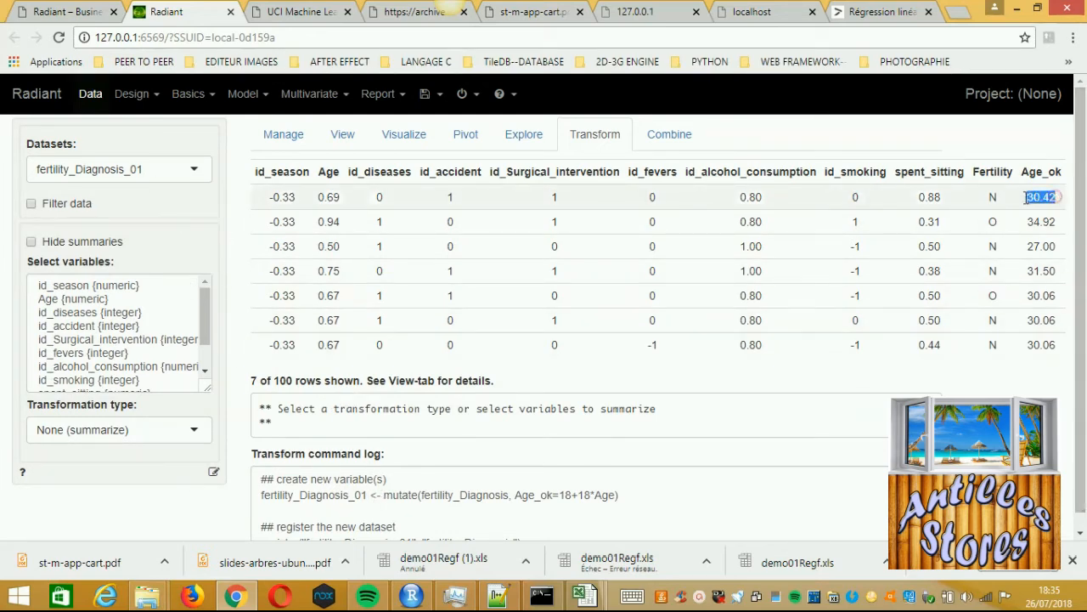
Step: Make RESUMER_FERTILITY the active dataset
left_click(195, 170)
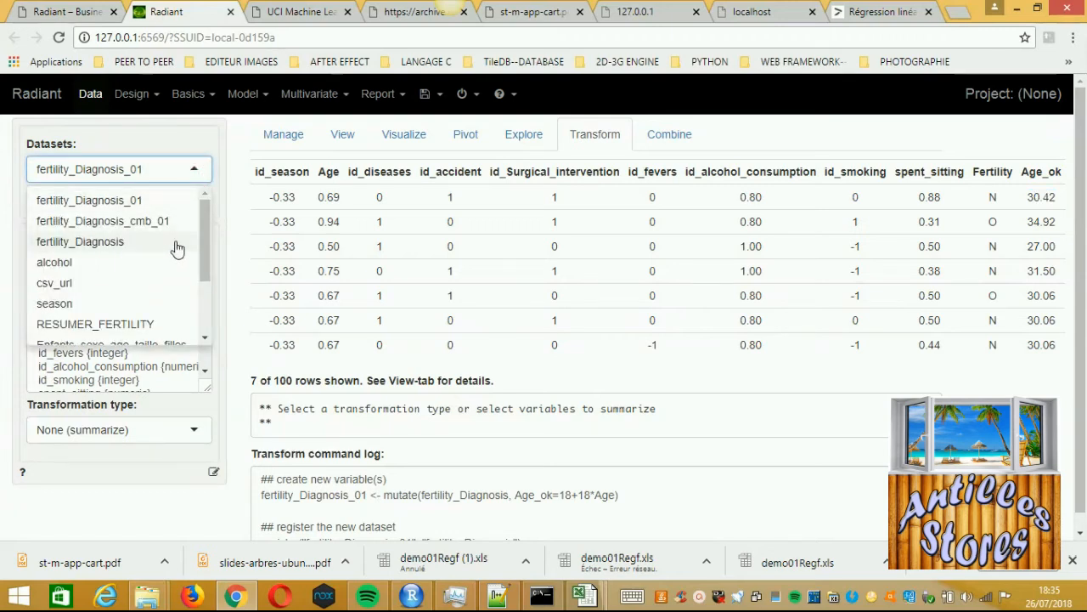
left_click(116, 326)
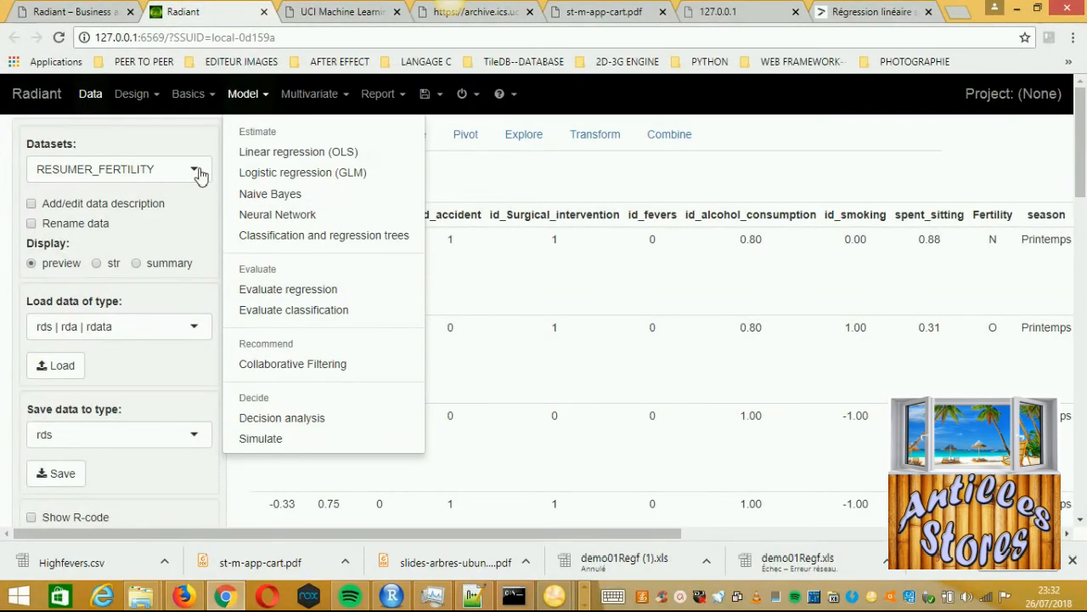
left_click(199, 172)
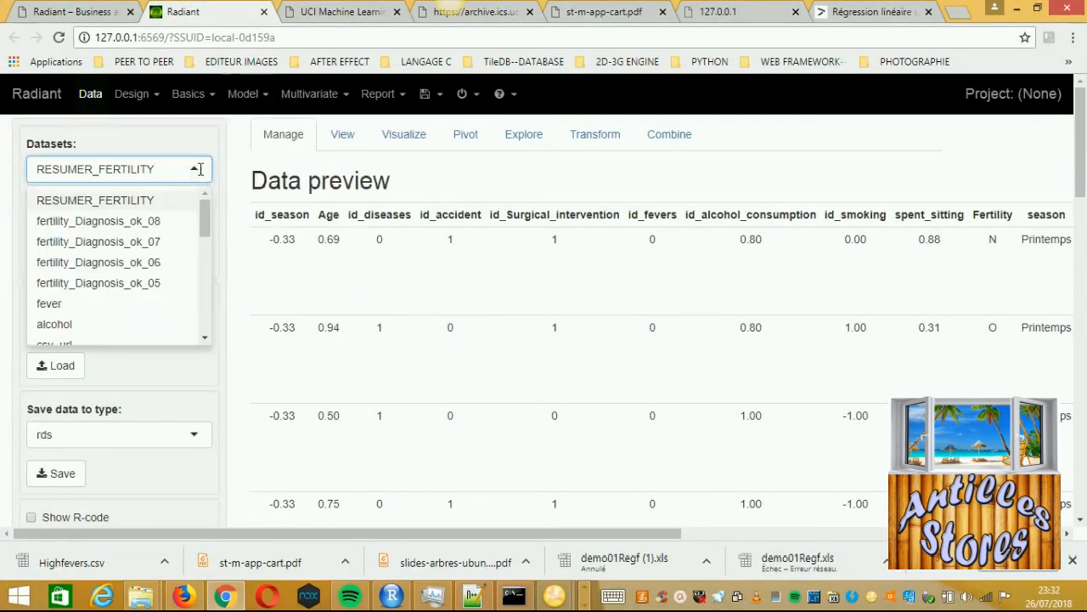
left_click(90, 204)
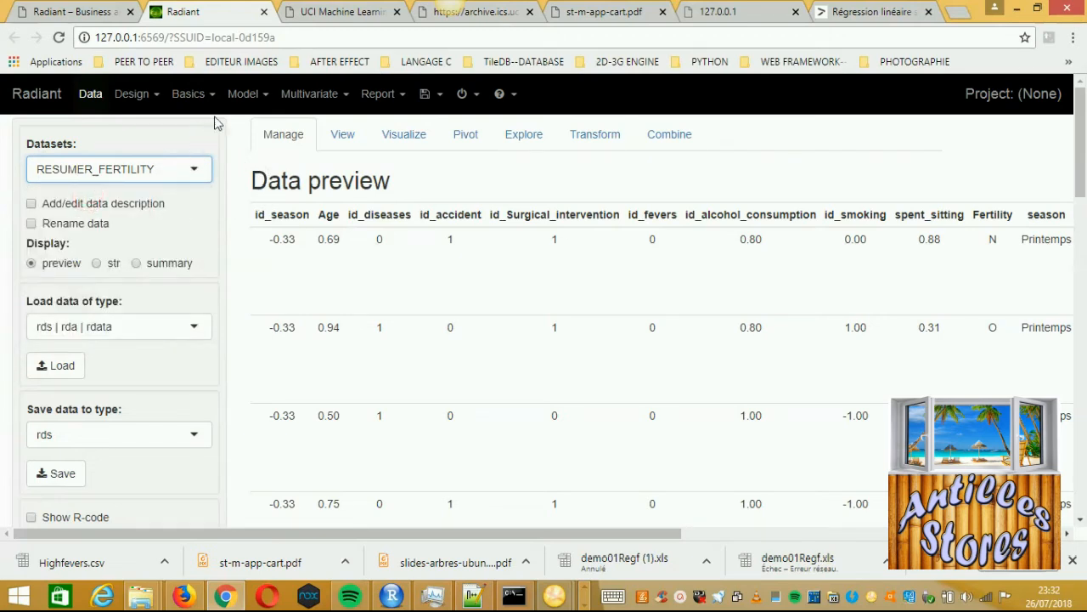
Step: Open the classification and regression trees model for RESUMER_FERTILITY, inspect the plotted tree's root node and show the model summary
left_click(245, 97)
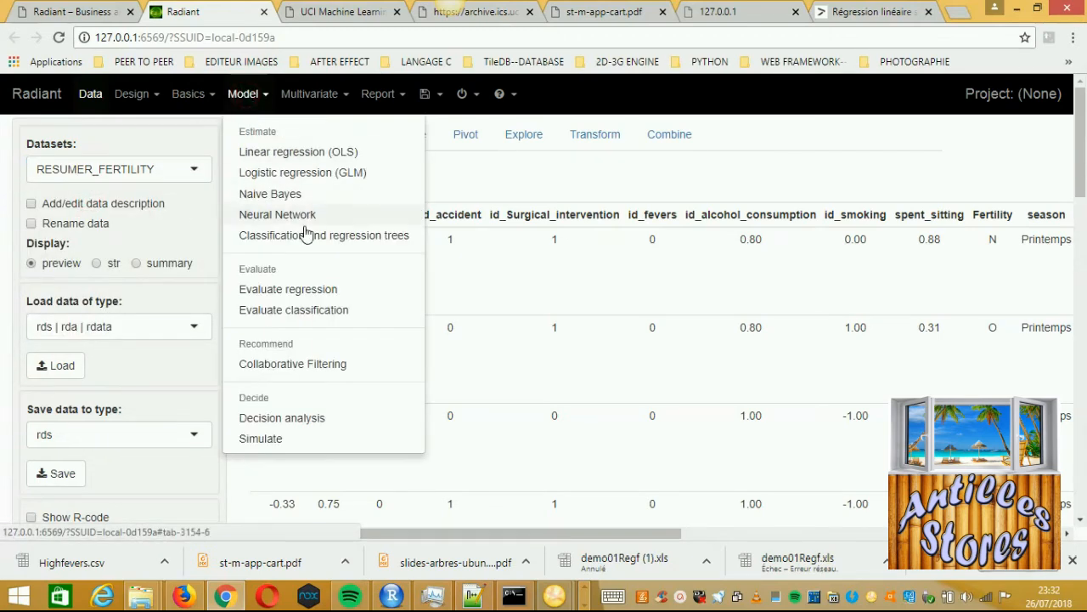
left_click(383, 239)
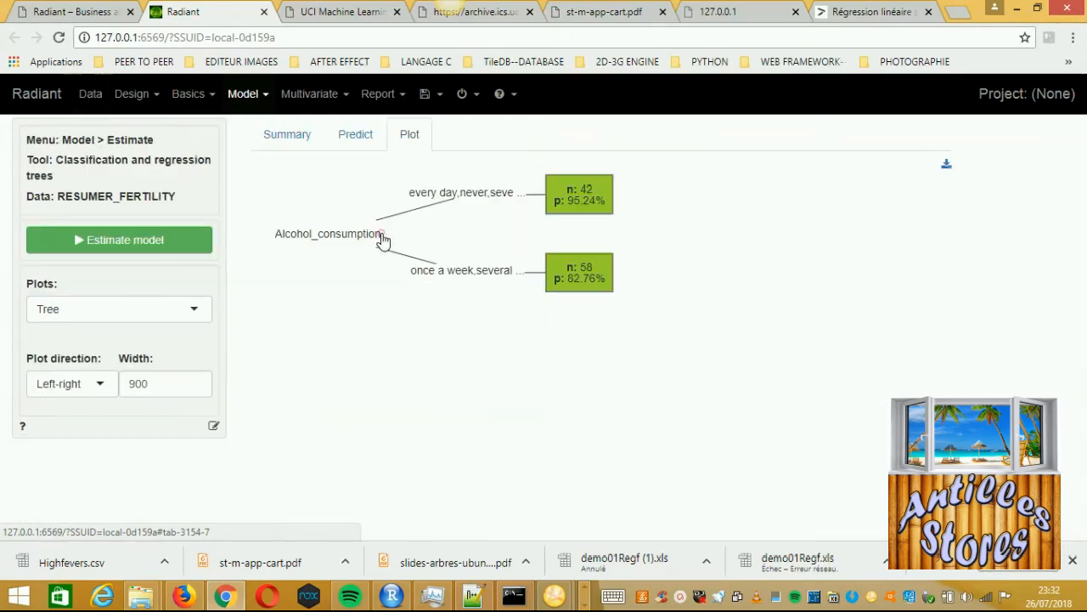
mouse_move(378, 236)
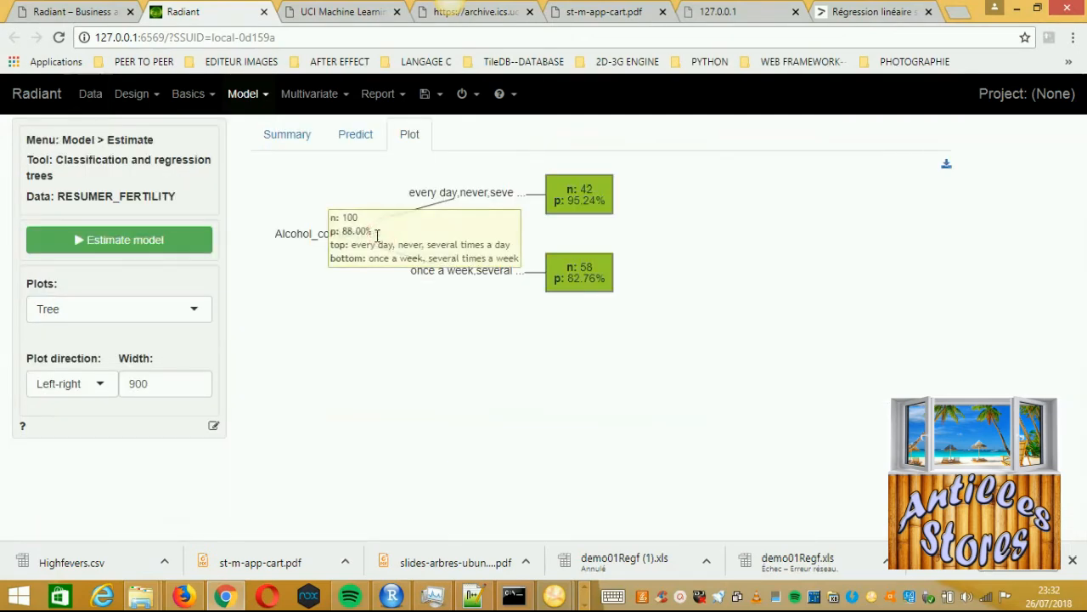
left_click(282, 138)
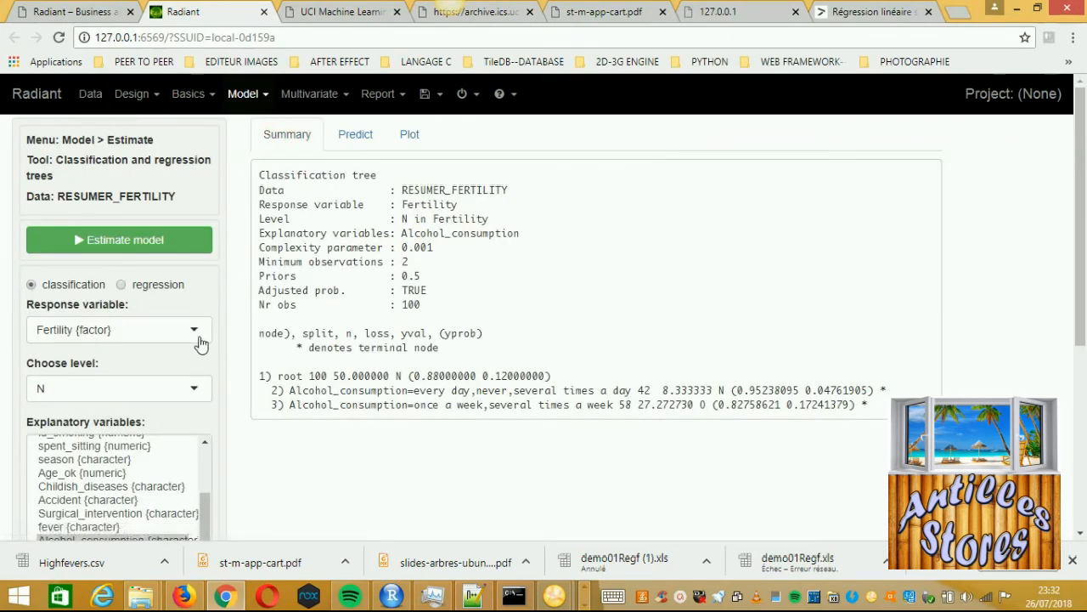
Step: Re-estimate the Fertility classification tree with season as the only explanatory variable
scroll(242, 321, "down", 2)
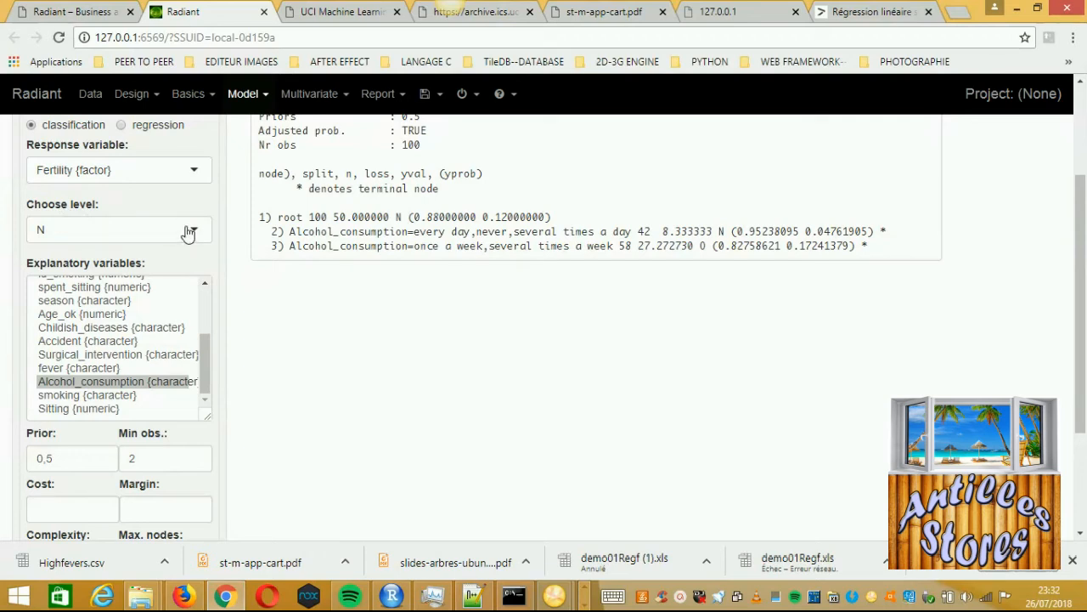
left_click(208, 358)
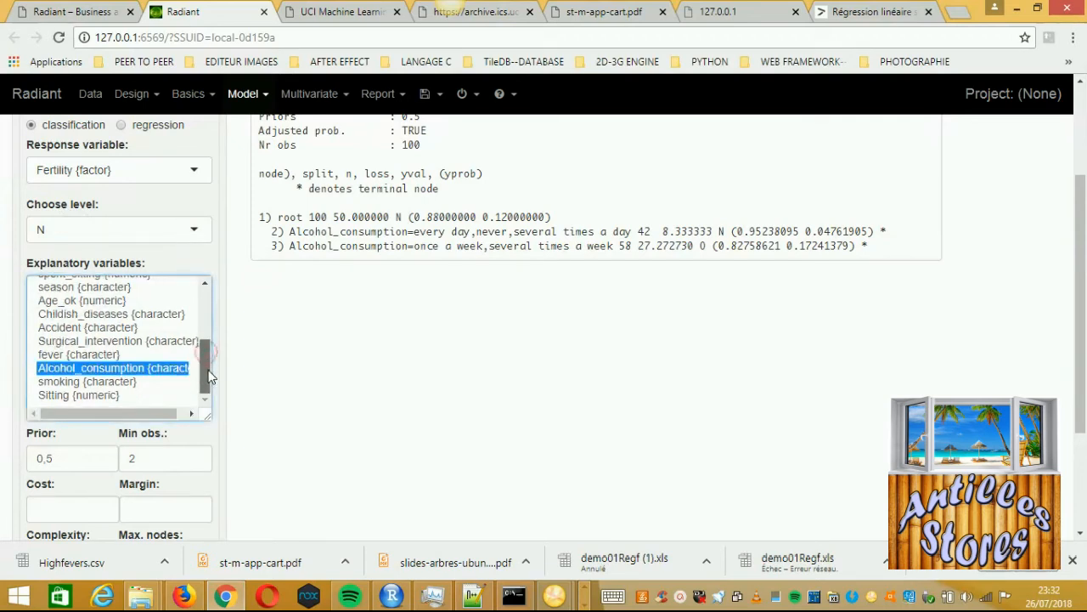
left_click_drag(210, 365, 190, 338)
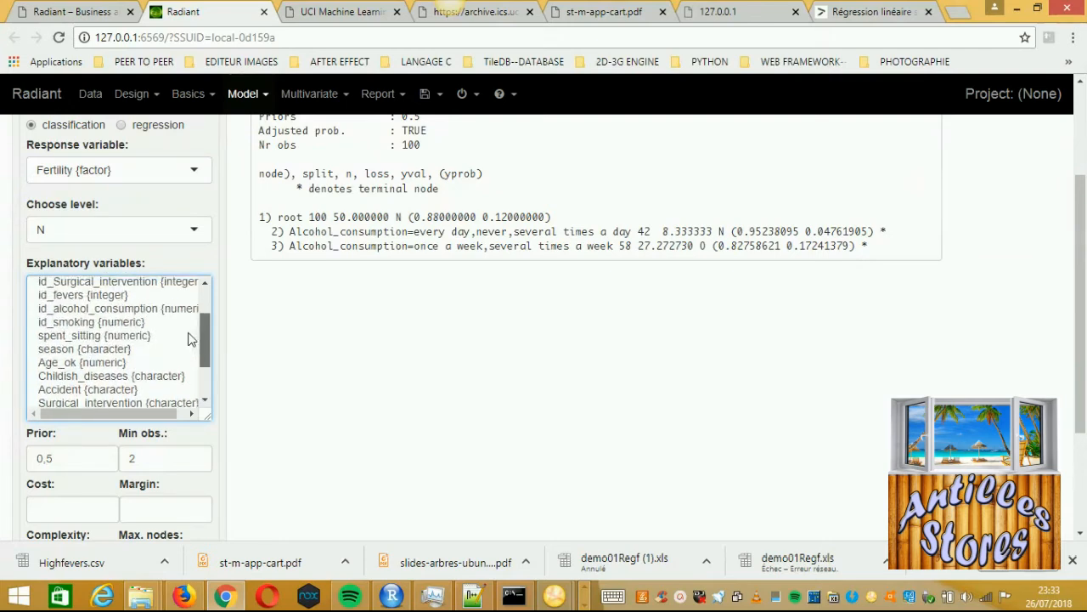
left_click(132, 348)
scroll(221, 306, "up", 2)
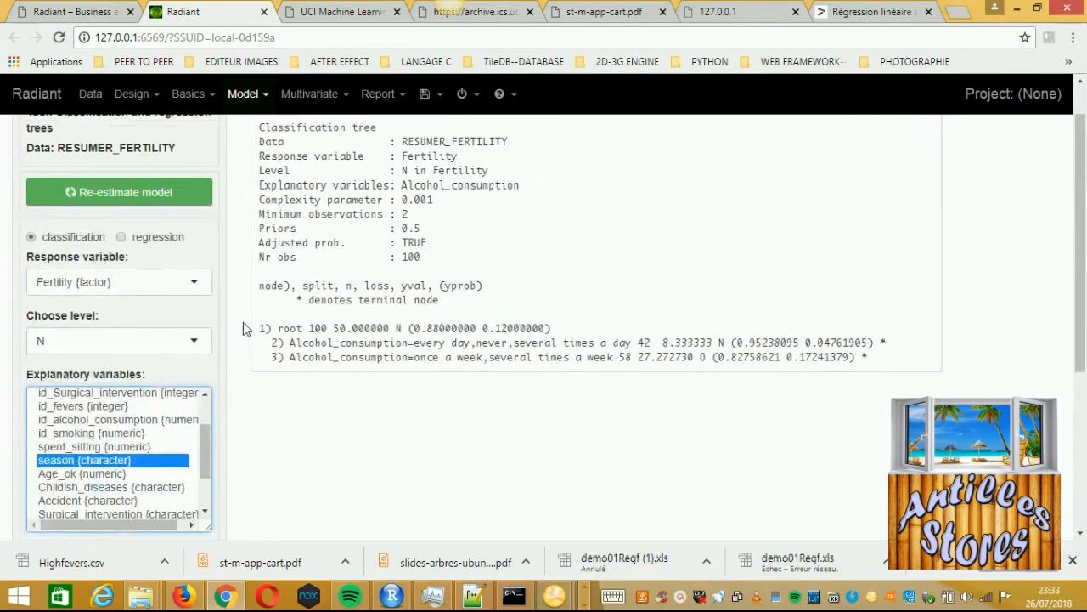
left_click(153, 242)
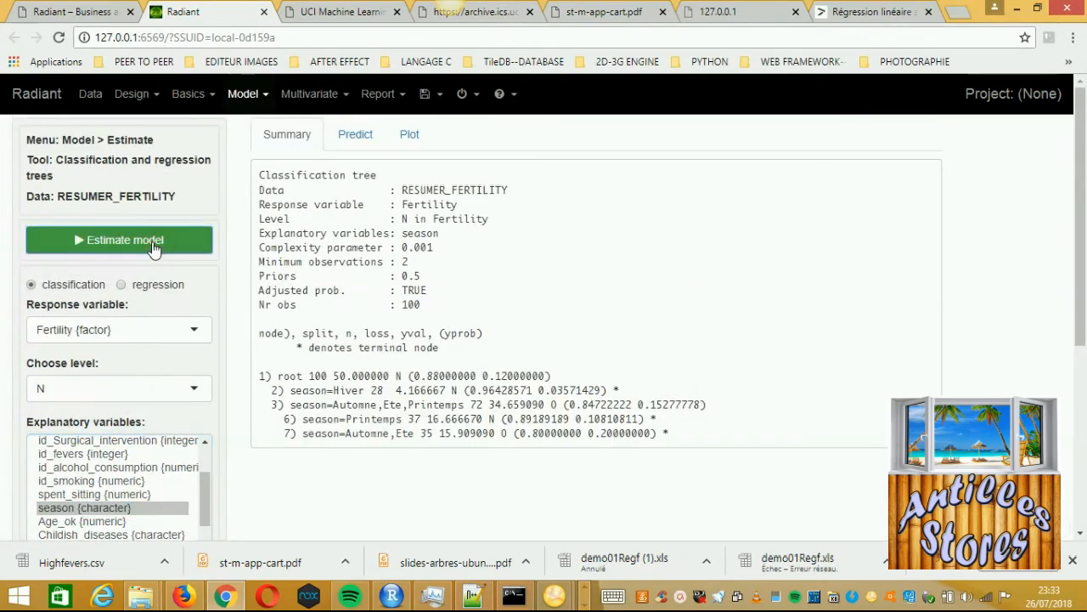
Step: Examine the plotted season tree, highlighting the count and probability of the Hiver leaf and inspecting the root node's details
left_click(408, 136)
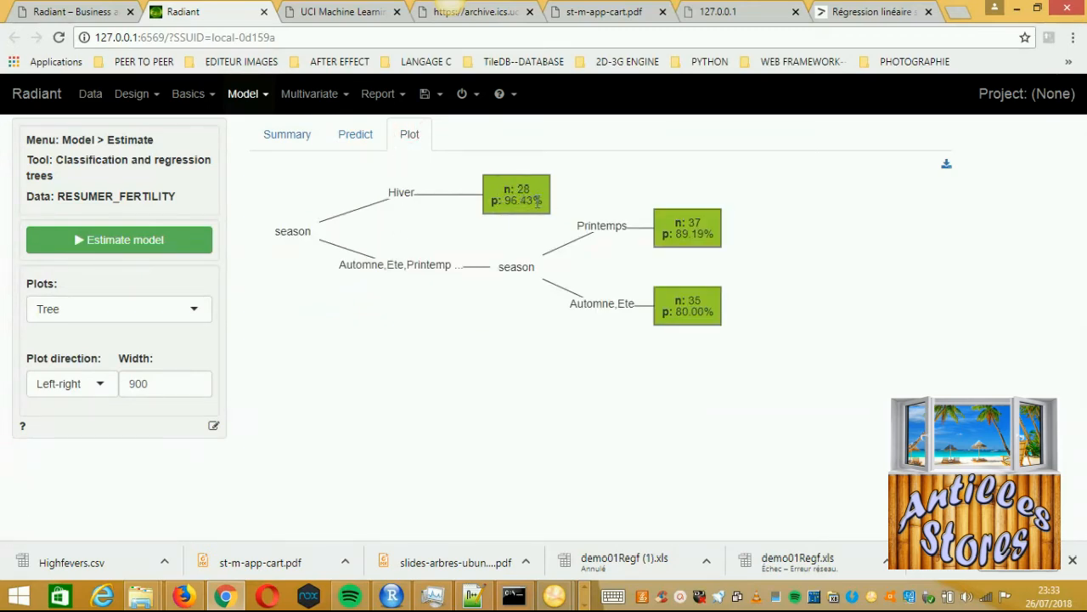
left_click_drag(539, 201, 503, 204)
double_click(523, 188)
double_click(533, 199)
mouse_move(280, 231)
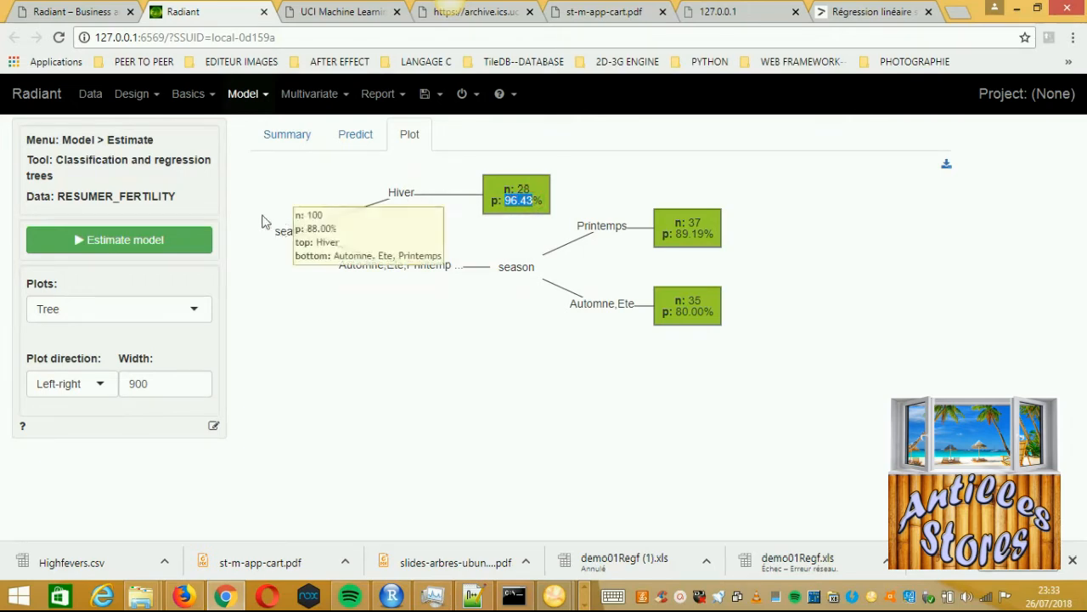
Step: Re-estimate the Fertility classification tree with Childish_diseases as the only explanatory variable and plot the tree
left_click(281, 136)
scroll(226, 374, "down", 3)
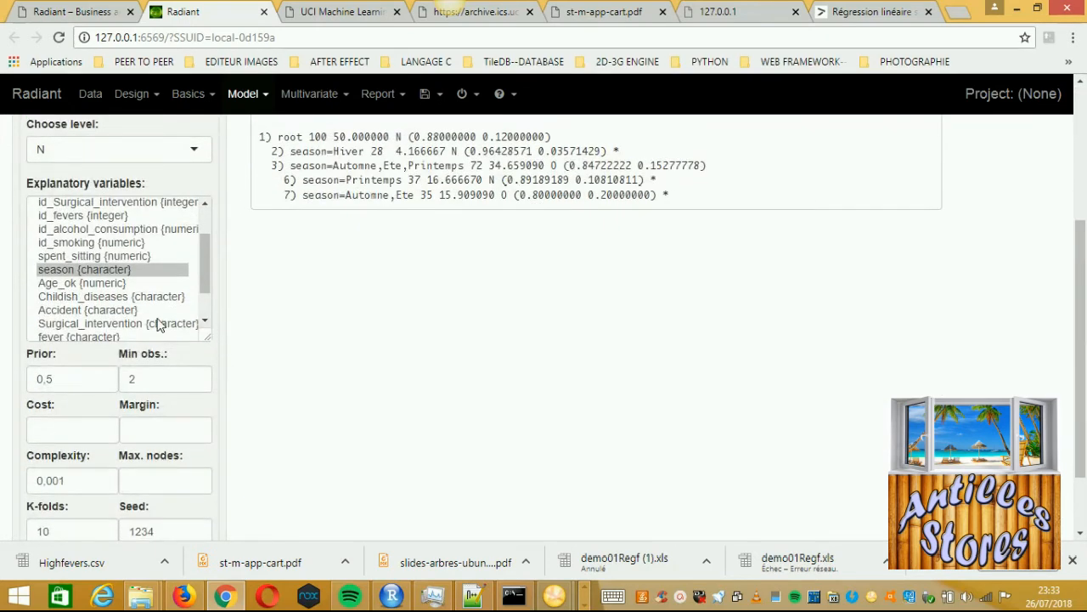
left_click(113, 297)
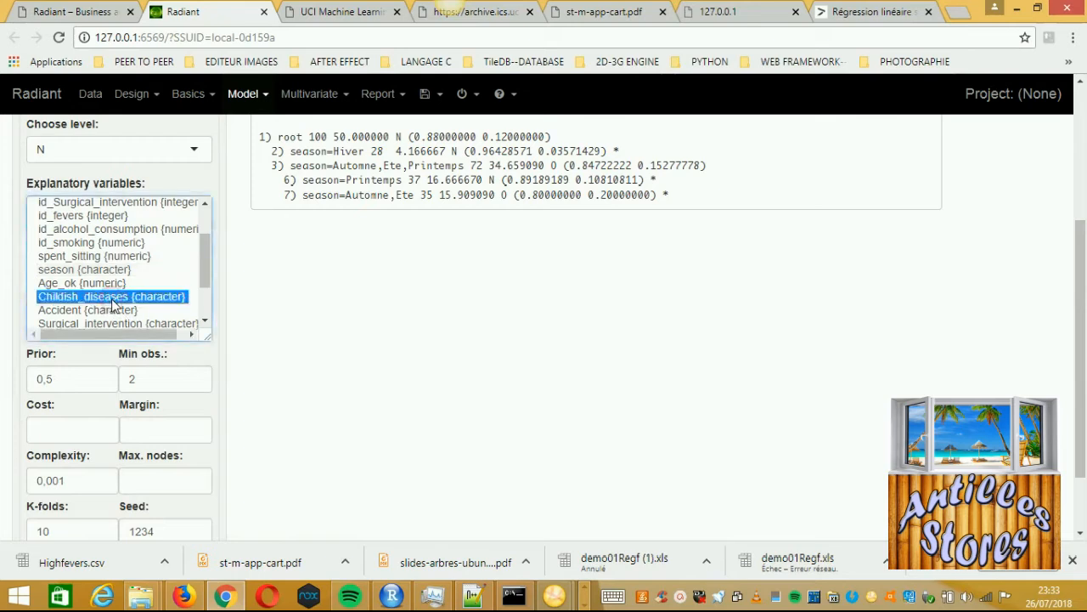
scroll(252, 306, "up", 3)
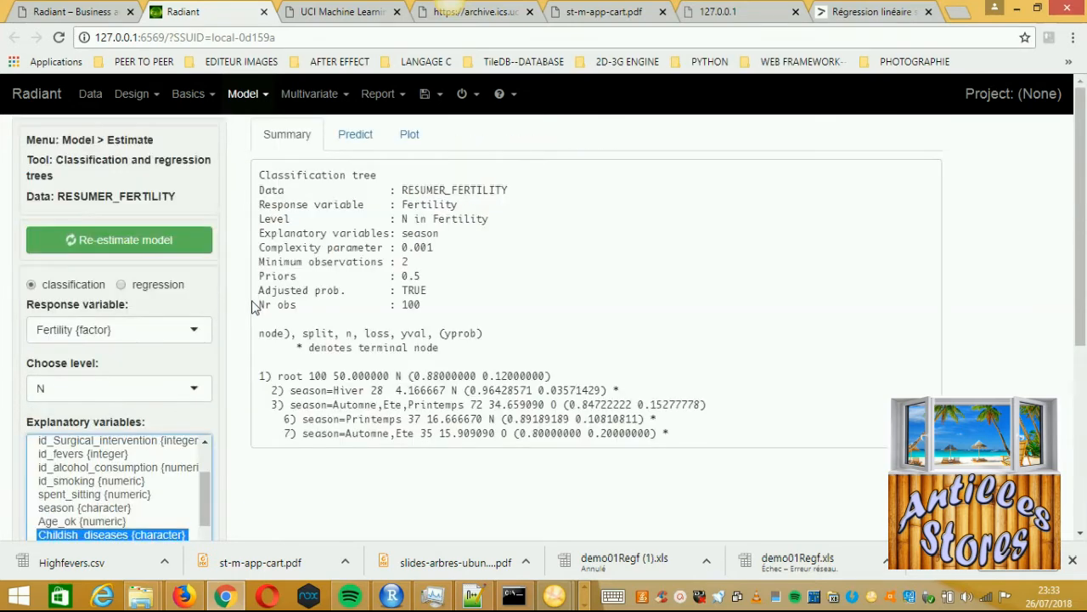
left_click(182, 246)
left_click(415, 140)
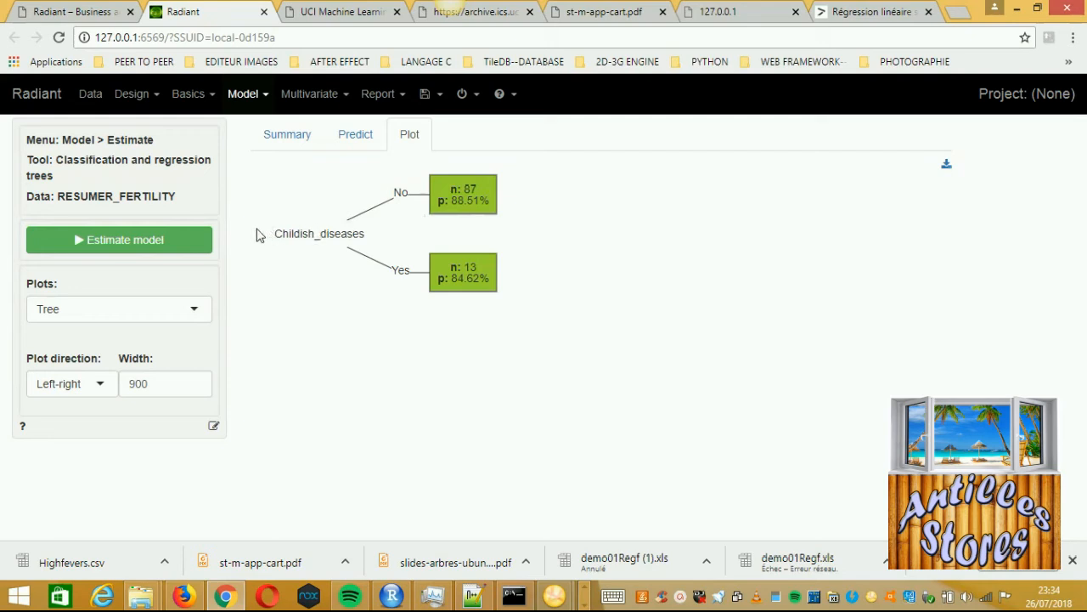
Step: Re-estimate the Fertility classification tree with Accident as the only explanatory variable and plot the tree
left_click(279, 138)
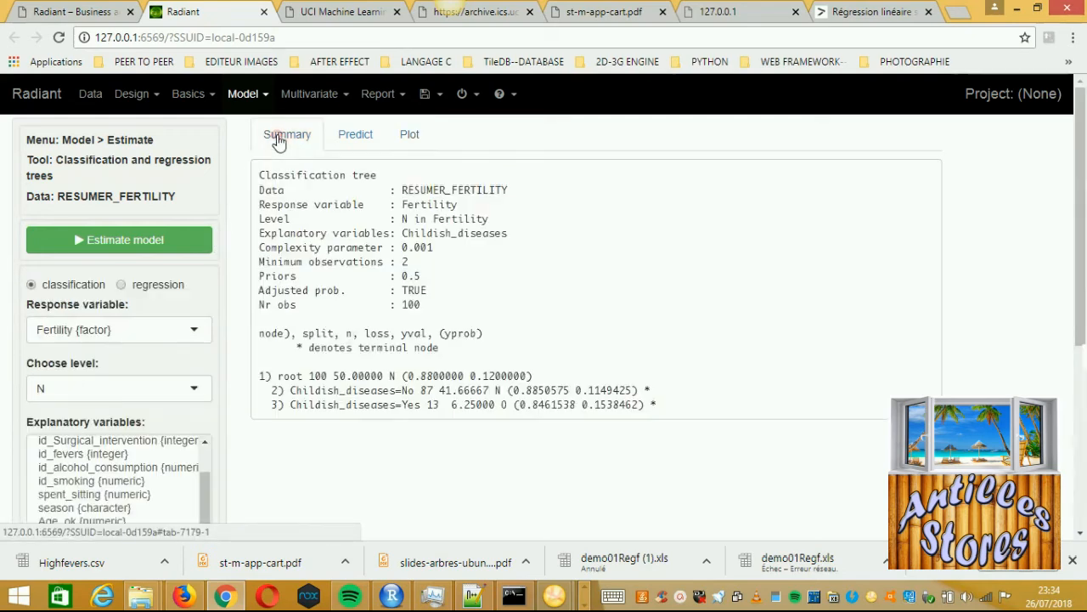
scroll(226, 293, "down", 1)
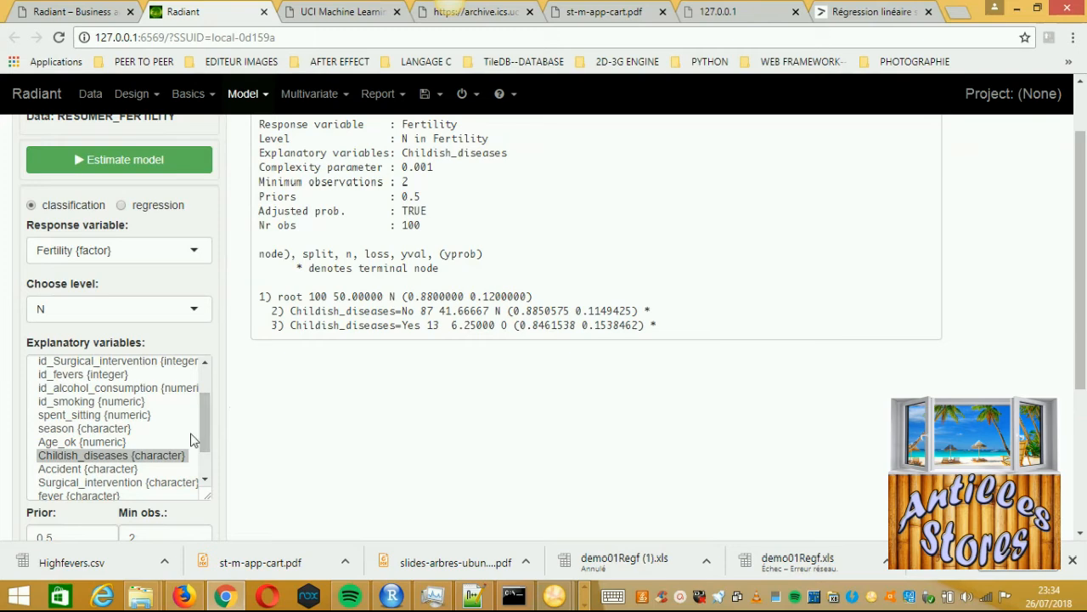
left_click(128, 469)
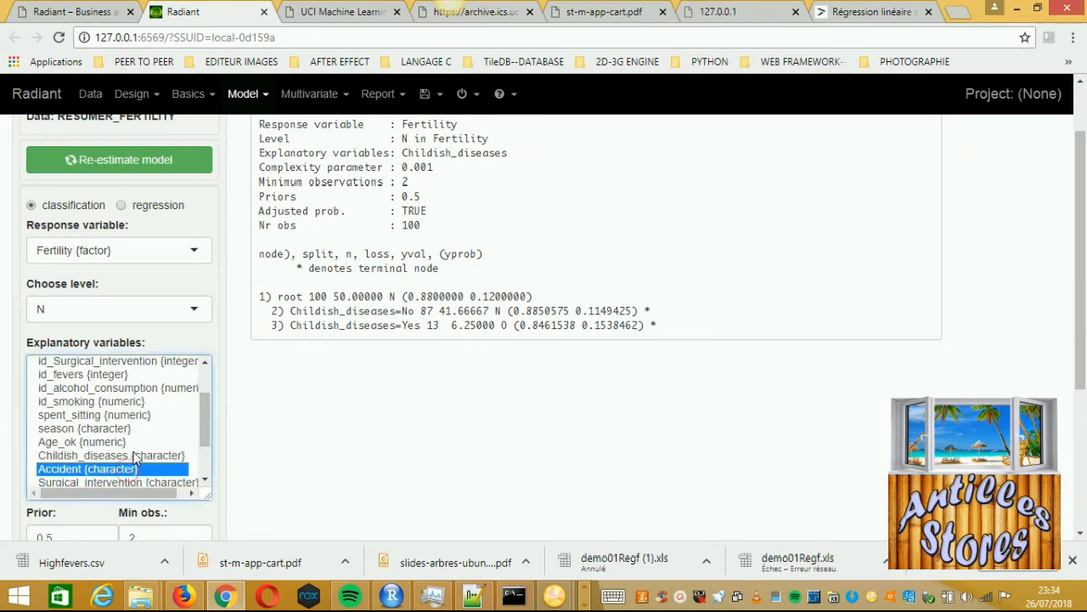
left_click(155, 161)
scroll(292, 276, "up", 1)
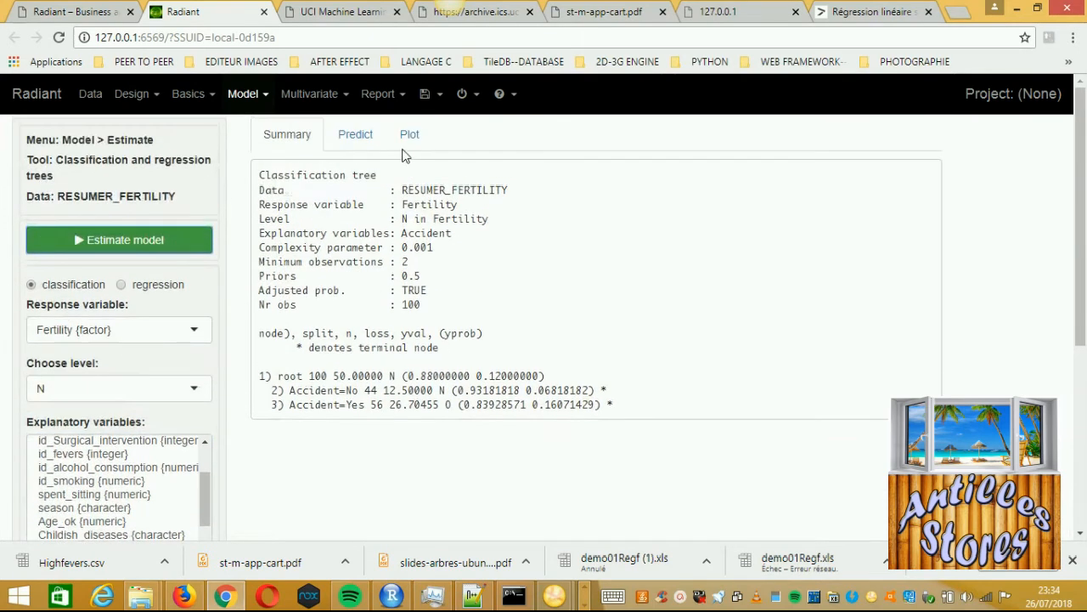
left_click(408, 134)
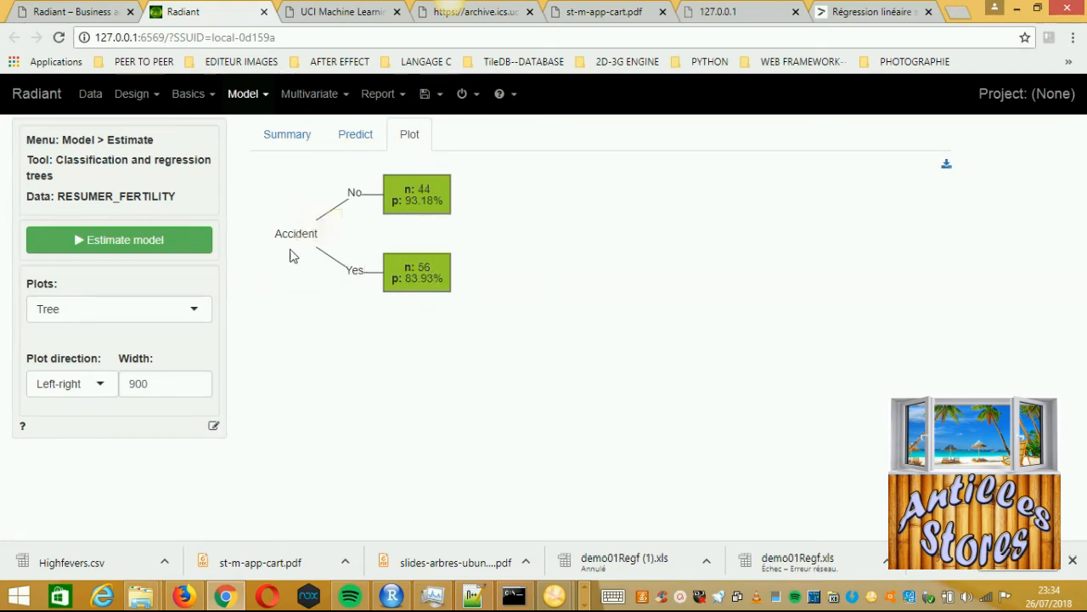
Step: Highlight the "Accident or serious trauma" attribute on the UCI Fertility dataset page, and return to the Accident tree in Radiant
left_click(338, 12)
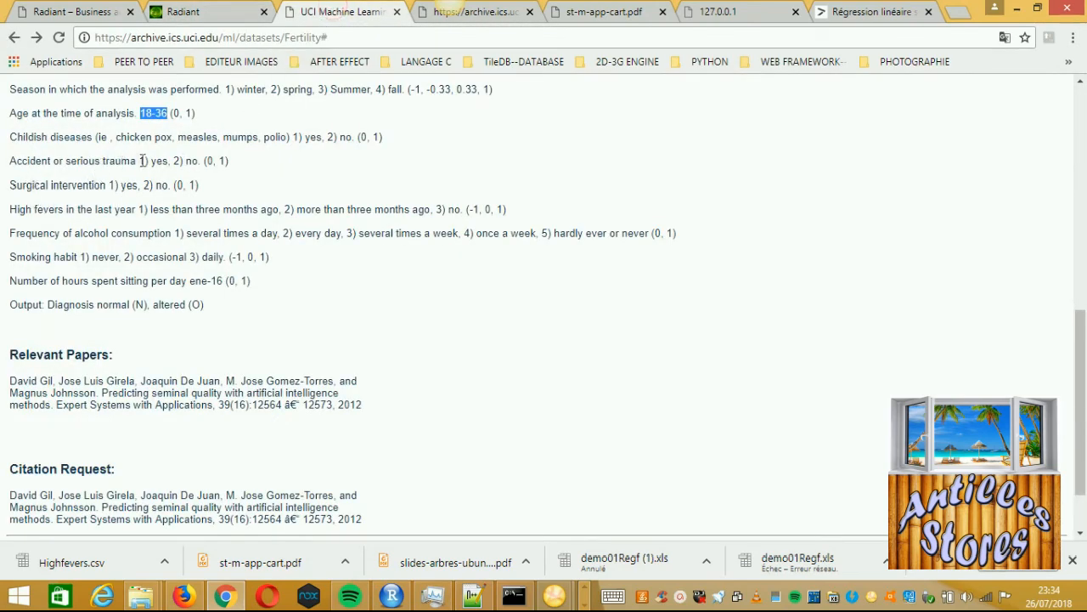
left_click_drag(140, 161, 10, 160)
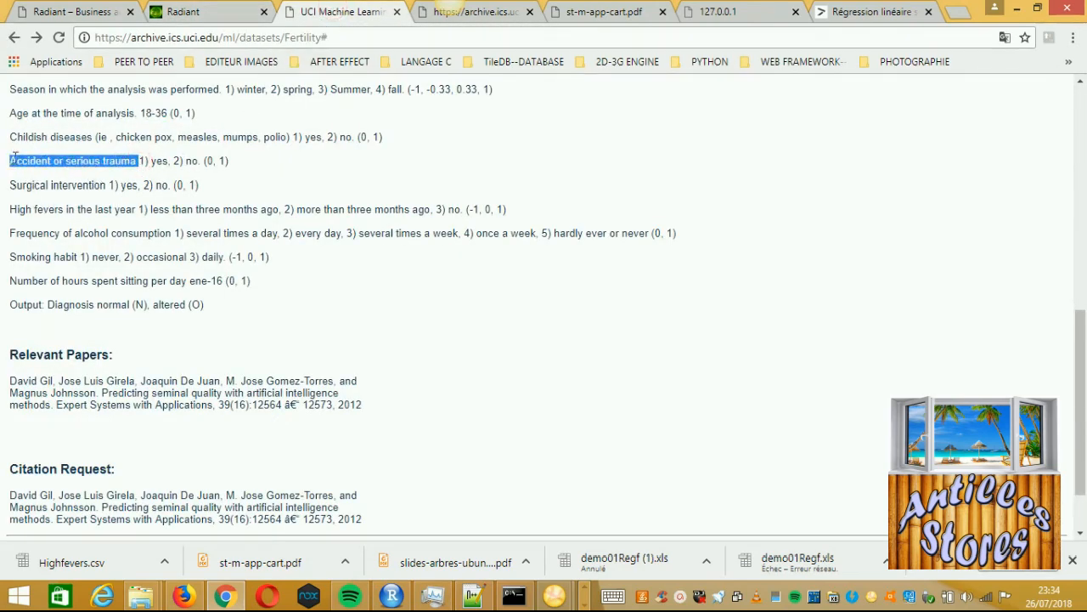
left_click(223, 13)
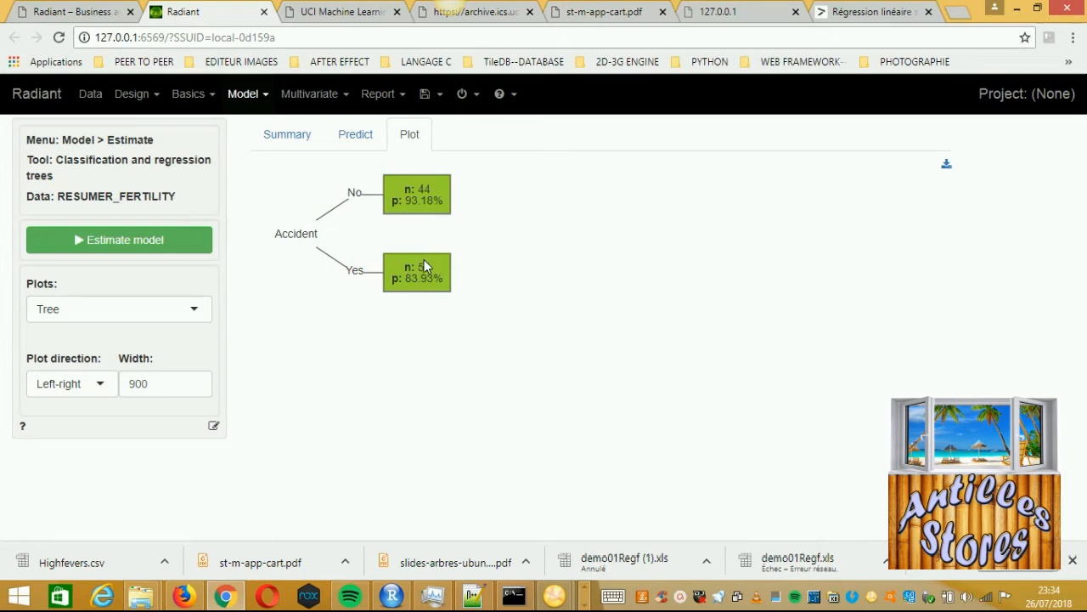
Step: Re-estimate the Fertility classification tree with Surgical_intervention as the only explanatory variable and plot the tree
left_click(280, 140)
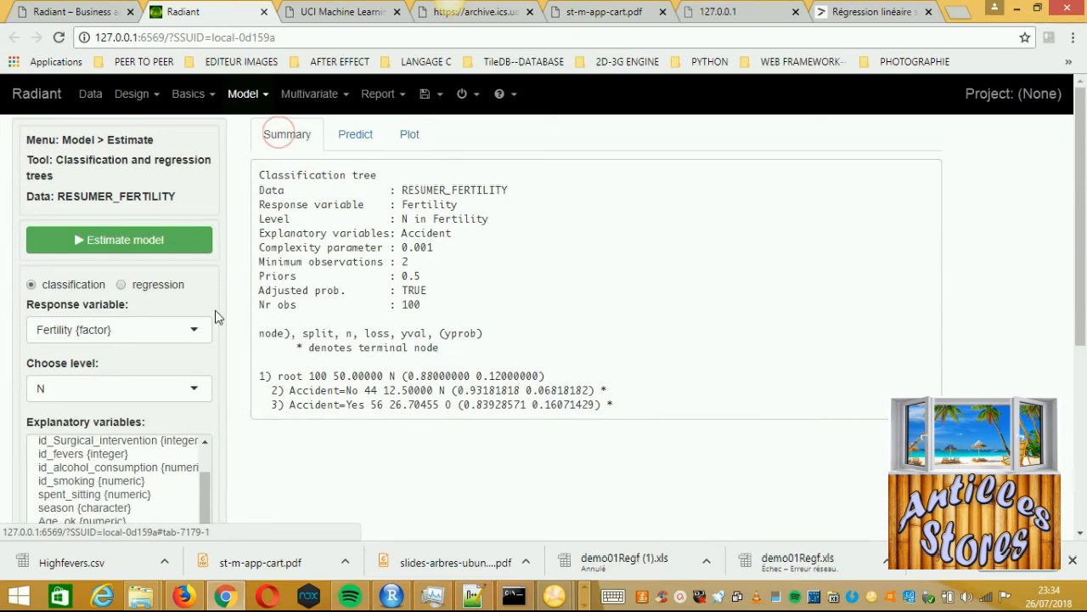
scroll(223, 411, "down", 2)
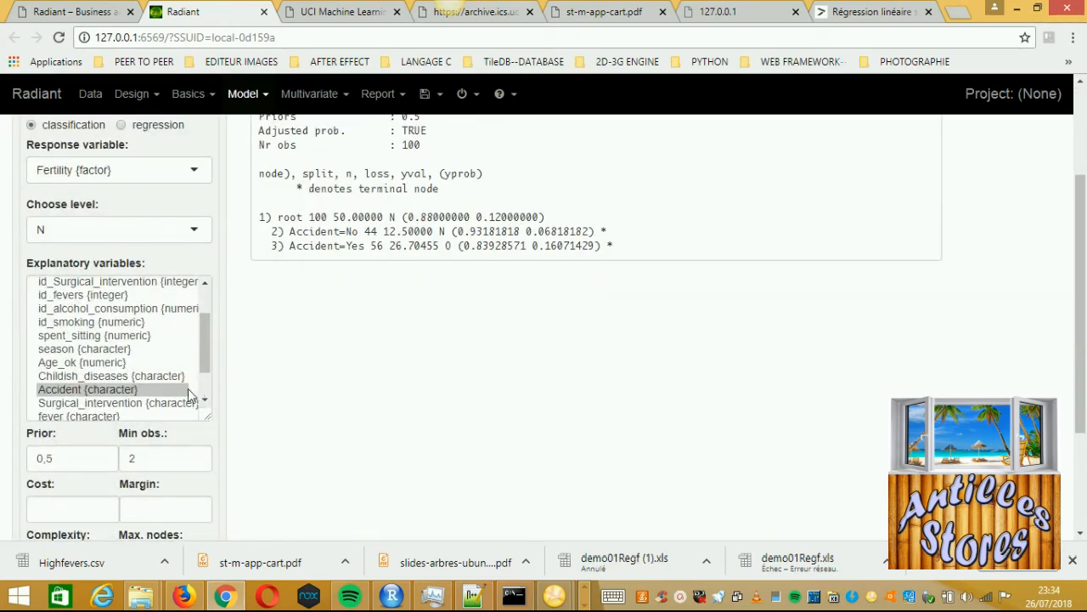
left_click(177, 409)
scroll(286, 374, "up", 3)
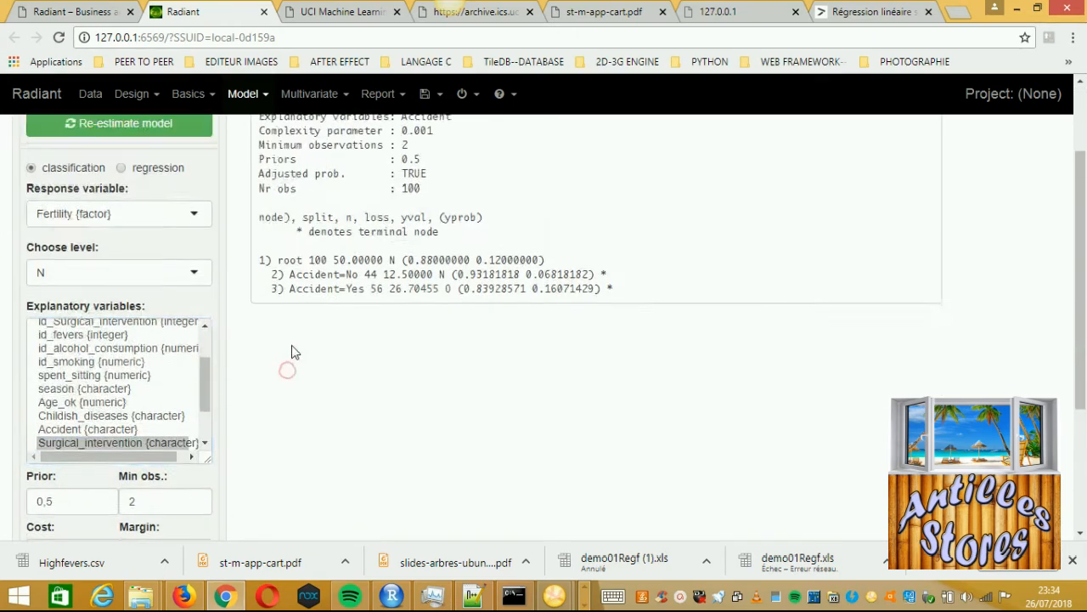
left_click(182, 247)
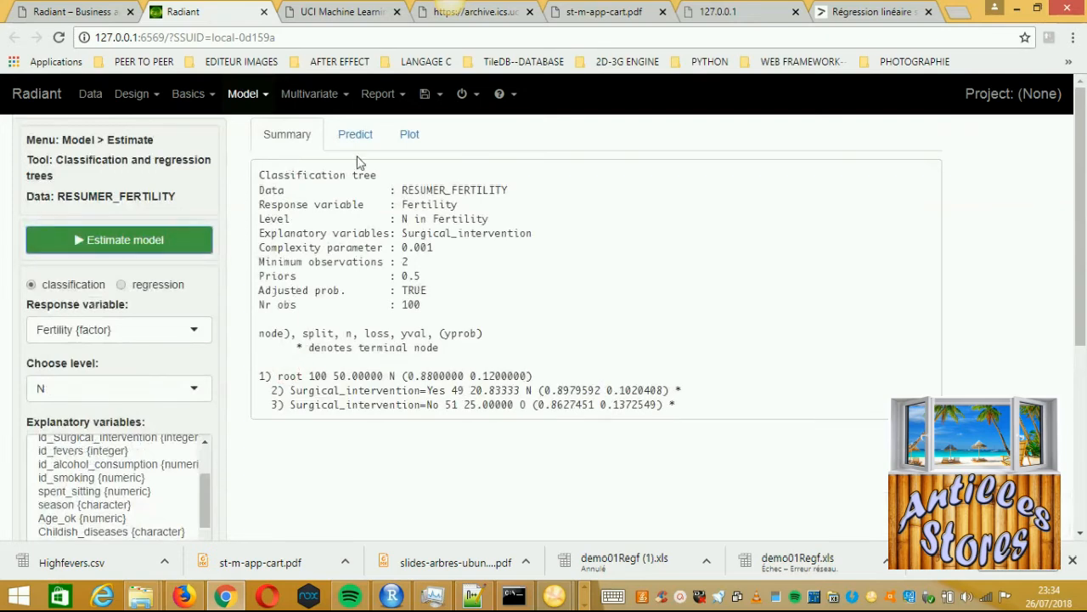
left_click(409, 138)
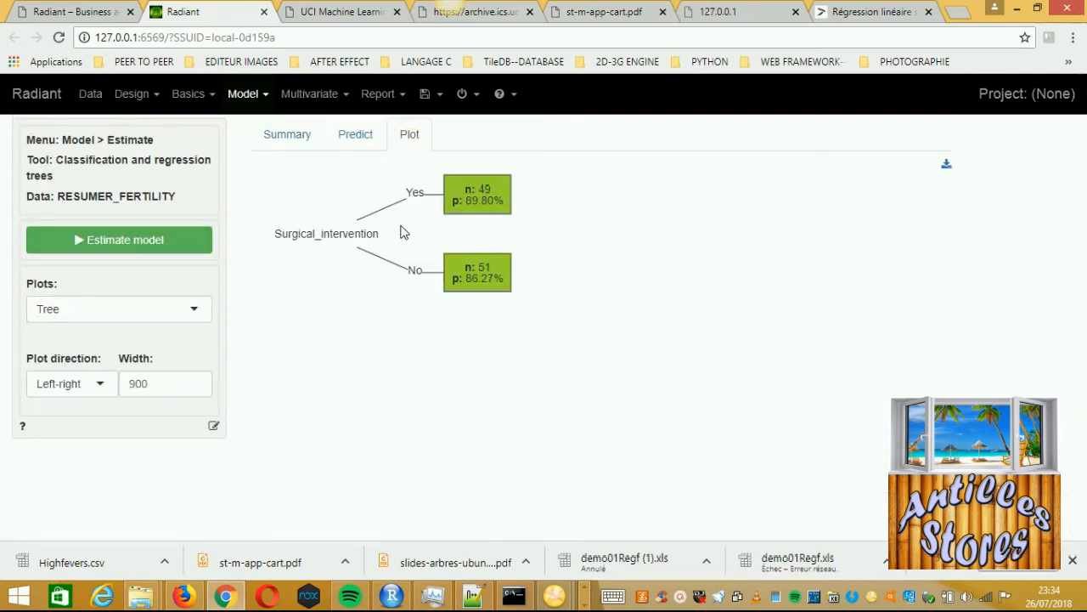
Step: Re-estimate the Fertility classification tree with Age_ok as the only explanatory variable and plot the tree
left_click(283, 136)
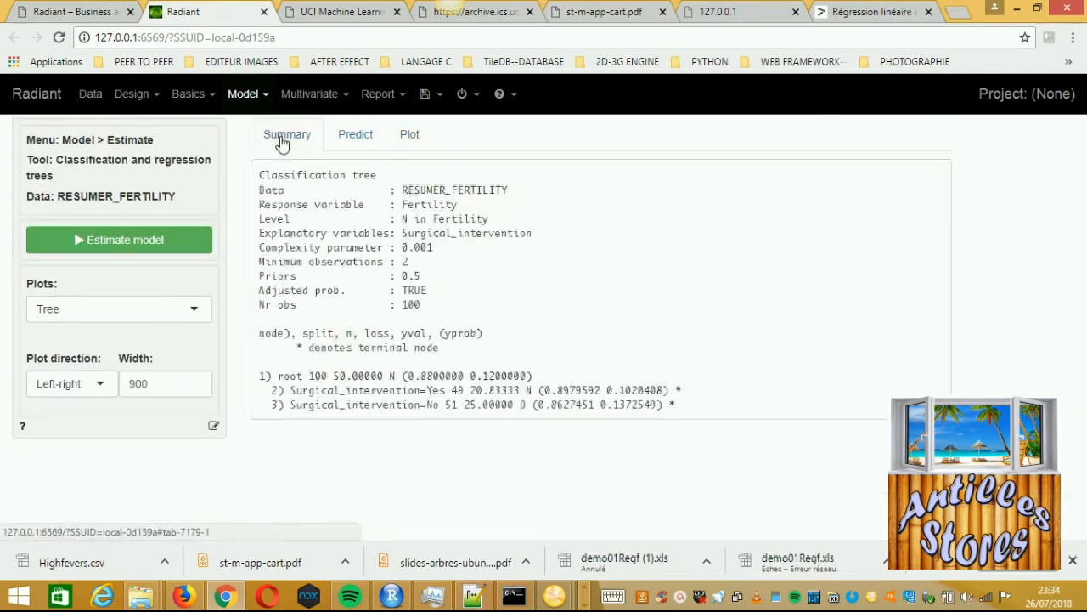
scroll(236, 283, "down", 3)
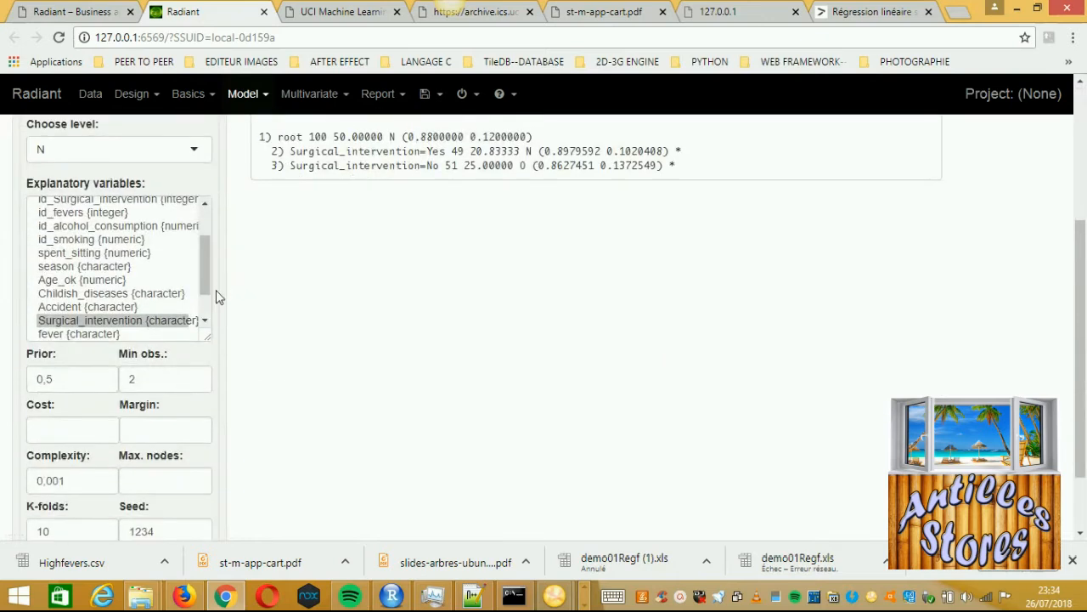
left_click(133, 280)
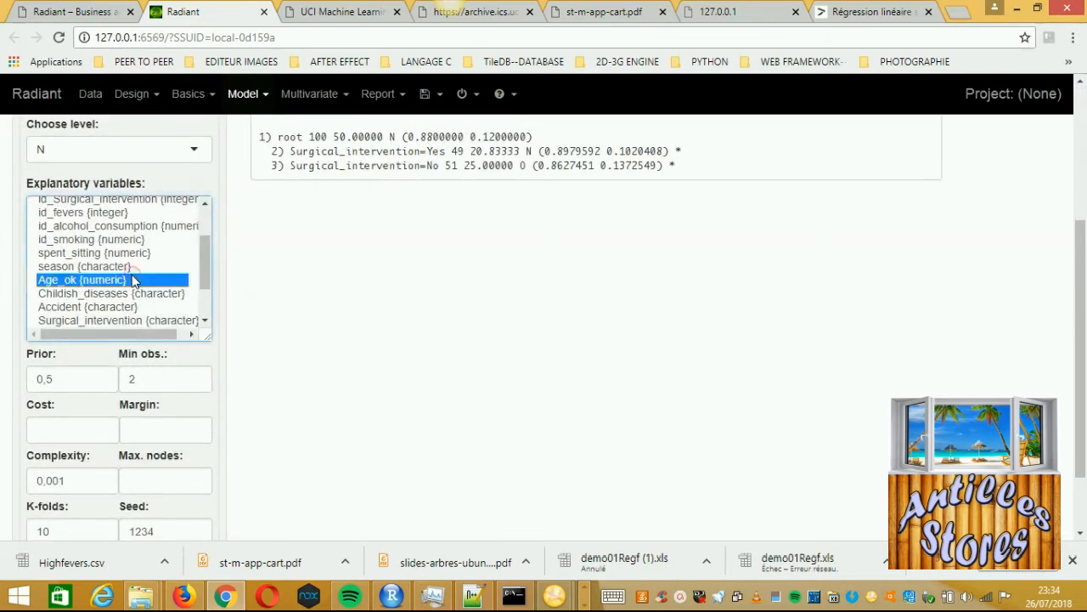
scroll(294, 270, "up", 3)
left_click(179, 241)
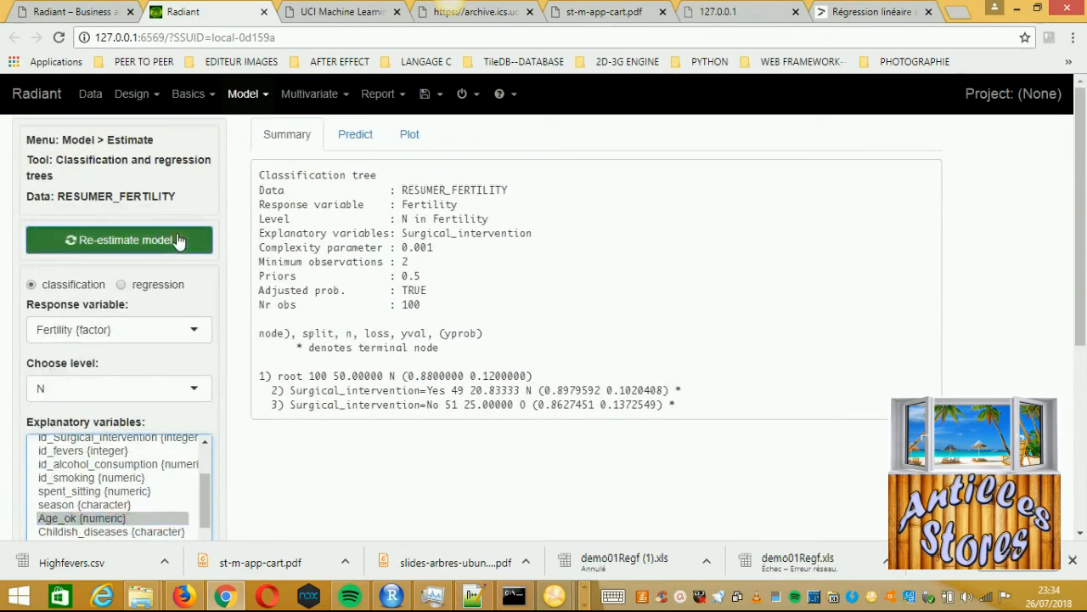
left_click(410, 135)
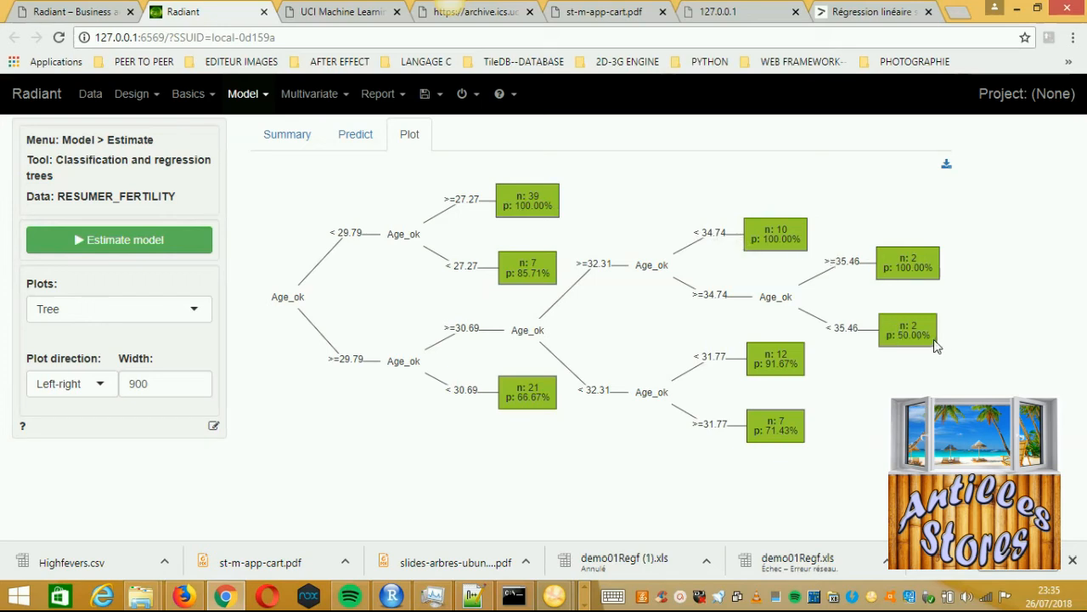
Step: Examine the plotted Age_ok tree, highlighting the leaves for ages < 35.46 and < 30.69 and the branch leading to the latter
left_click_drag(931, 333, 908, 338)
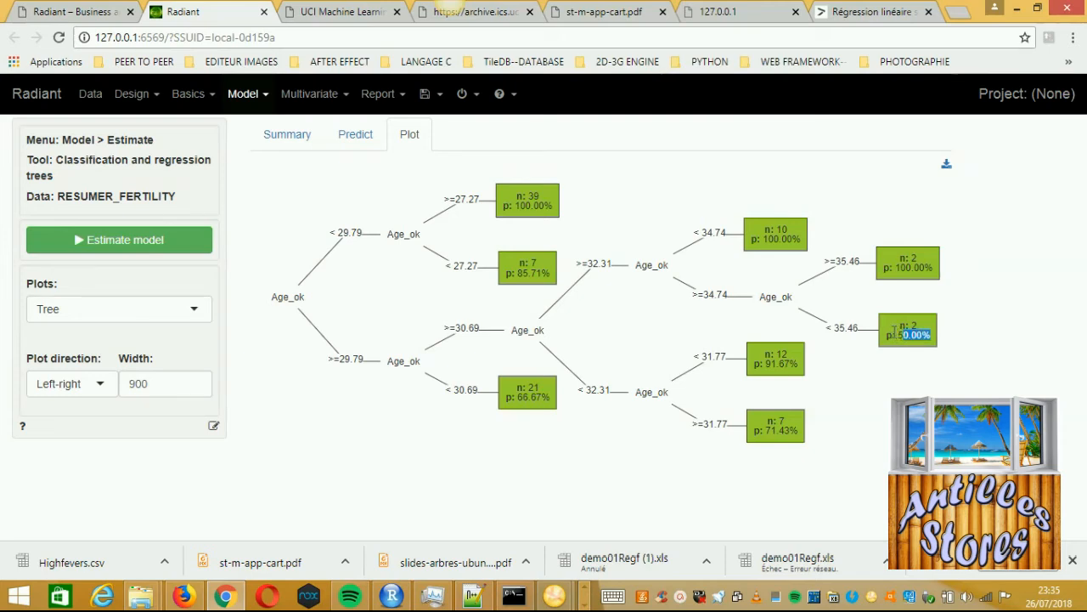
left_click_drag(553, 400, 547, 398)
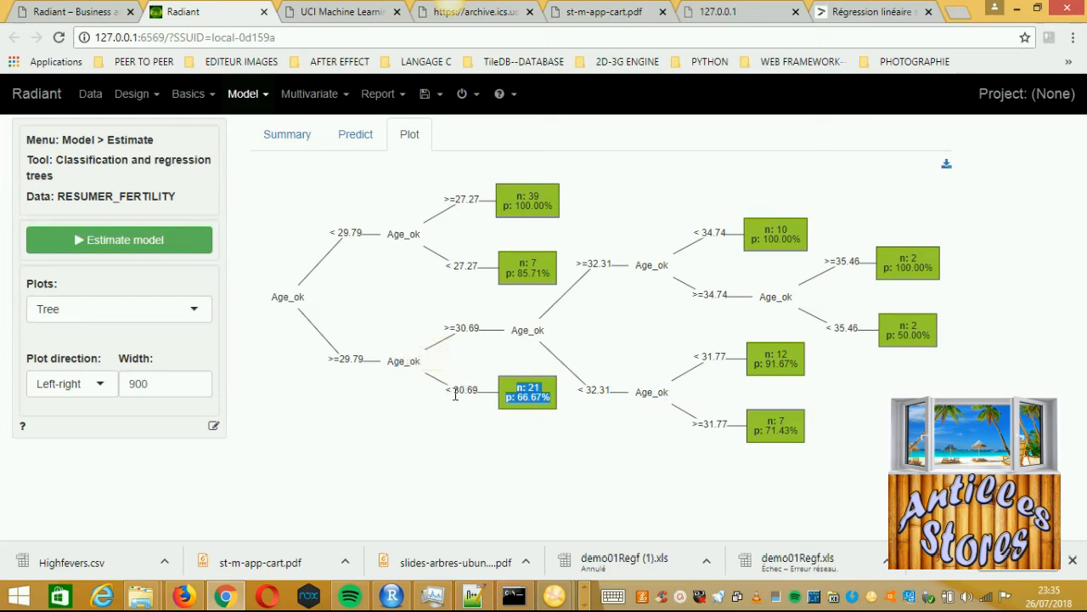
left_click_drag(476, 393, 359, 364)
left_click(344, 361)
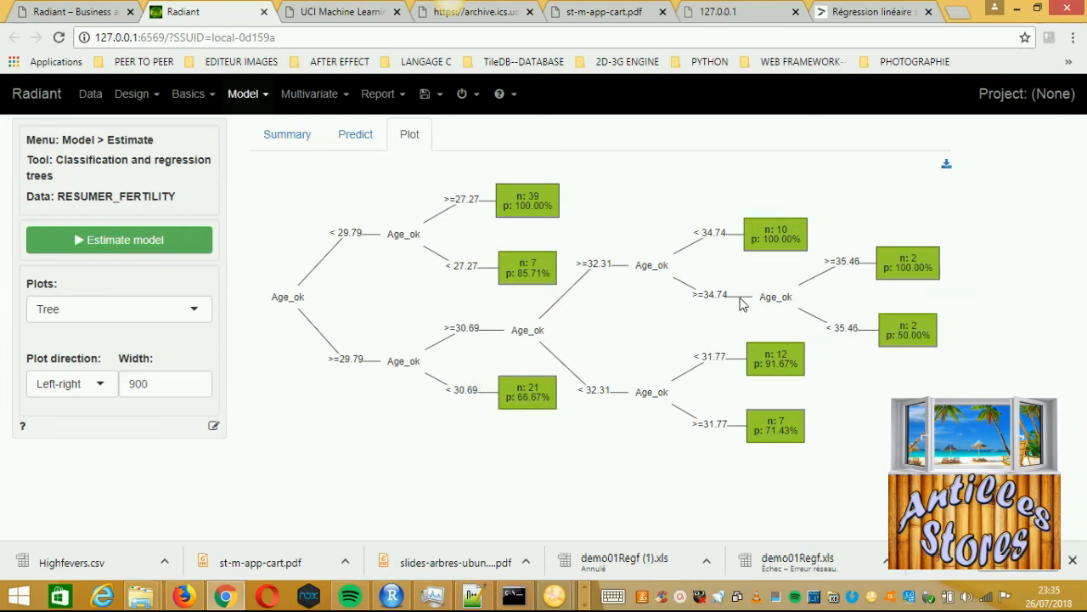
Step: Re-estimate the Fertility classification tree with spent_sitting as the only explanatory variable and plot the tree
left_click(285, 142)
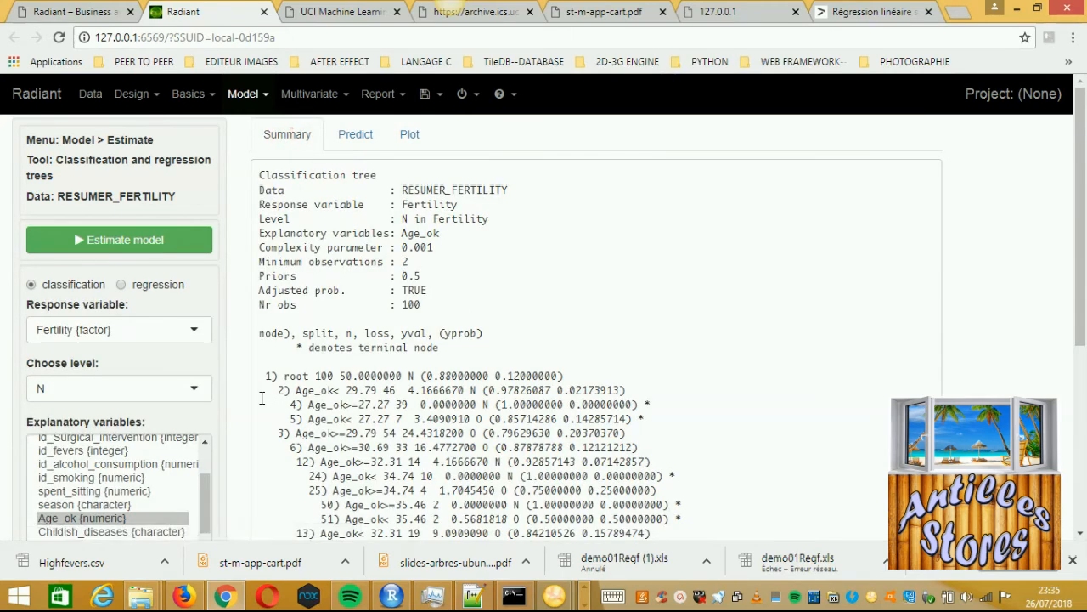
scroll(251, 408, "down", 2)
scroll(251, 408, "down", 1)
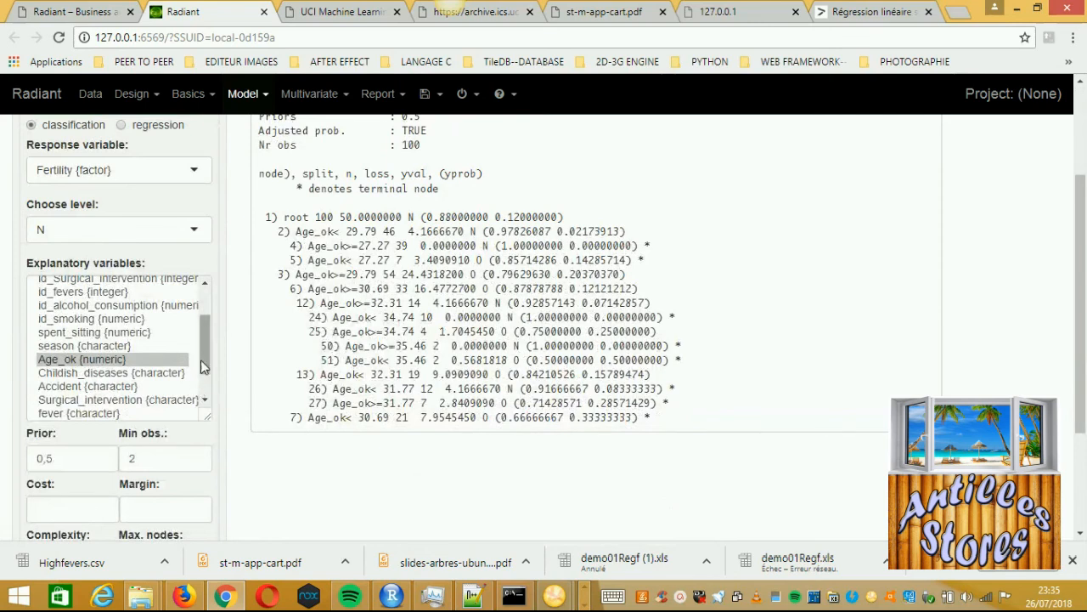
left_click(119, 333)
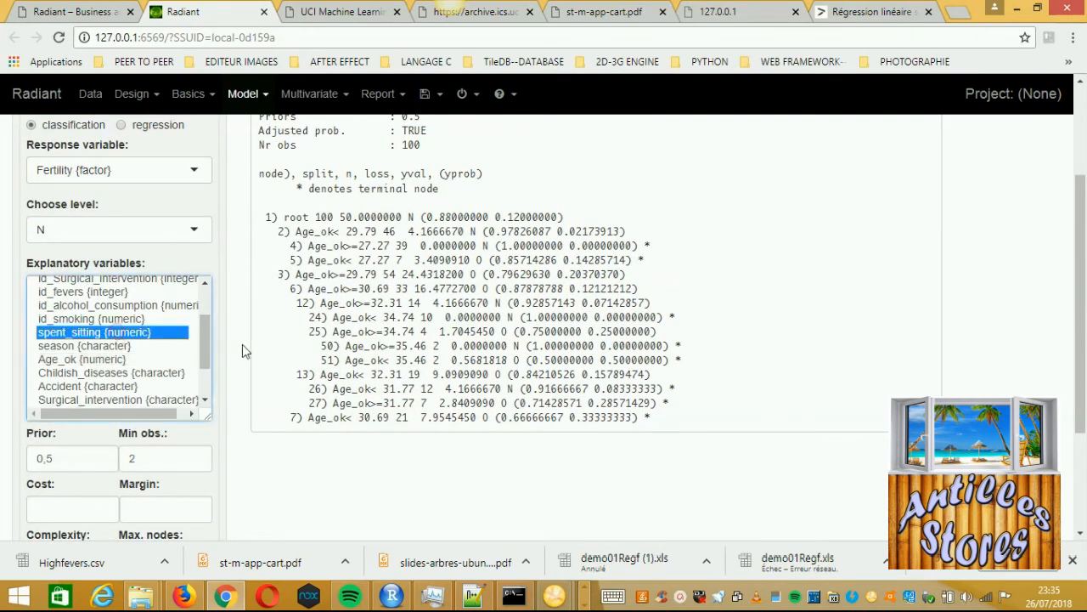
scroll(278, 248, "up", 3)
left_click(118, 240)
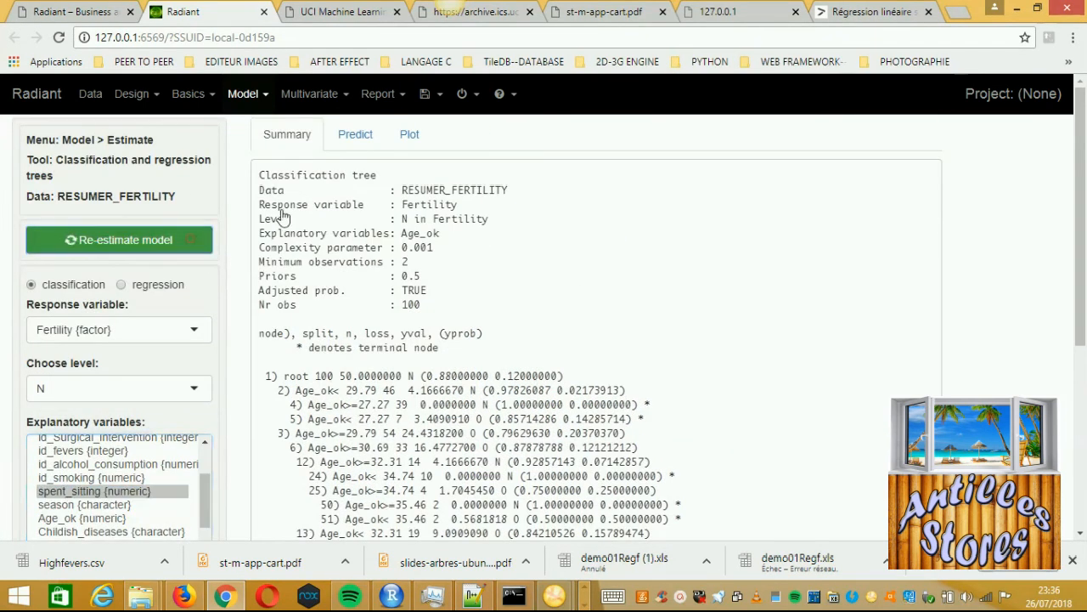
left_click(410, 135)
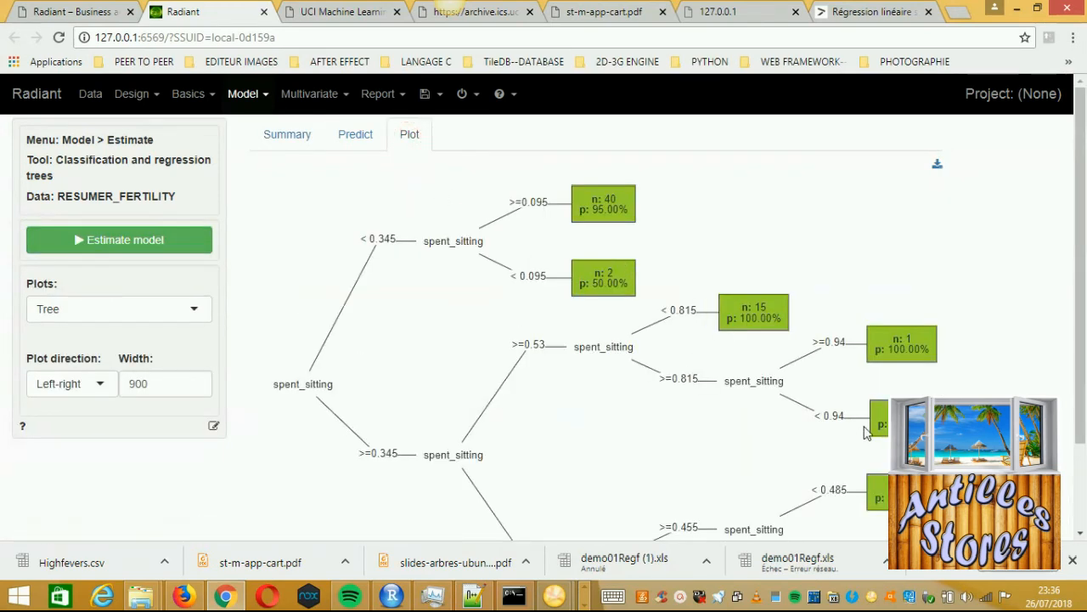
Step: Examine the plotted spent_sitting tree, highlighting text in the < 0.94 and < 0.095 leaves, and show the model summary
scroll(800, 427, "down", 1)
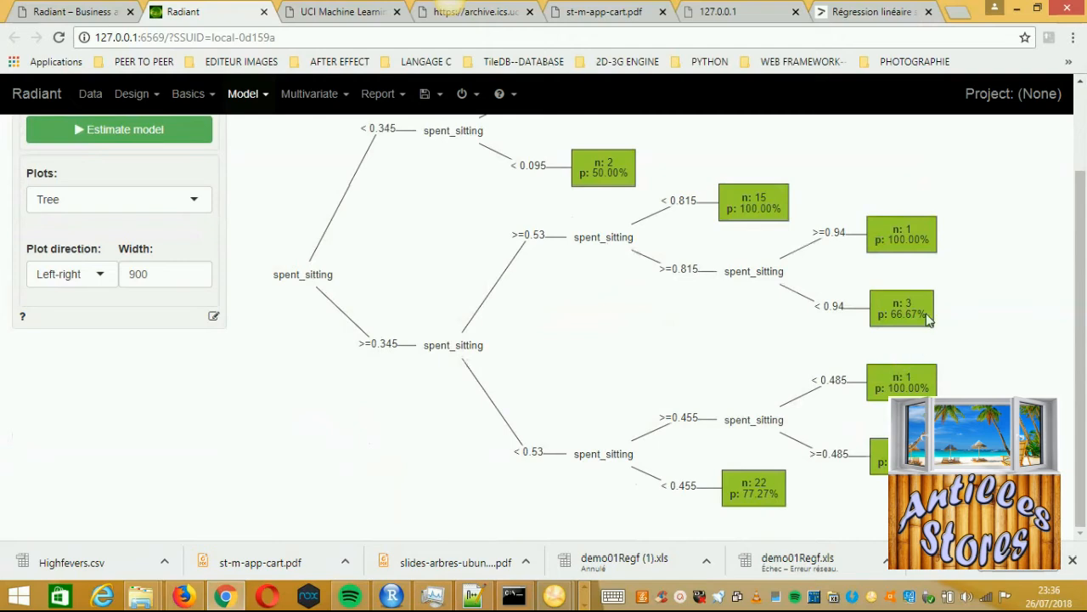
left_click_drag(923, 315, 891, 315)
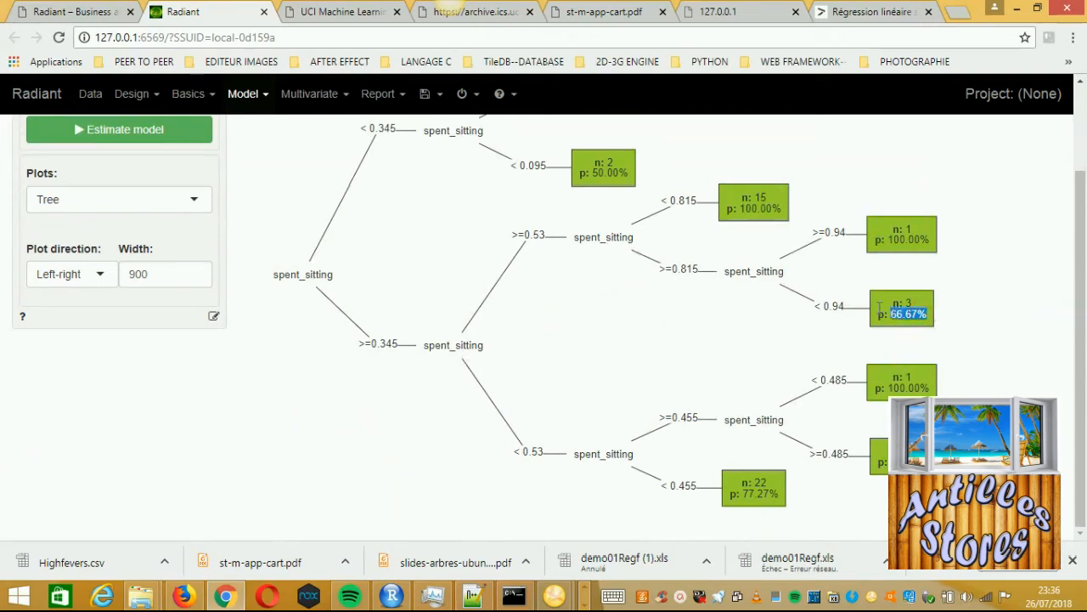
scroll(609, 305, "up", 1)
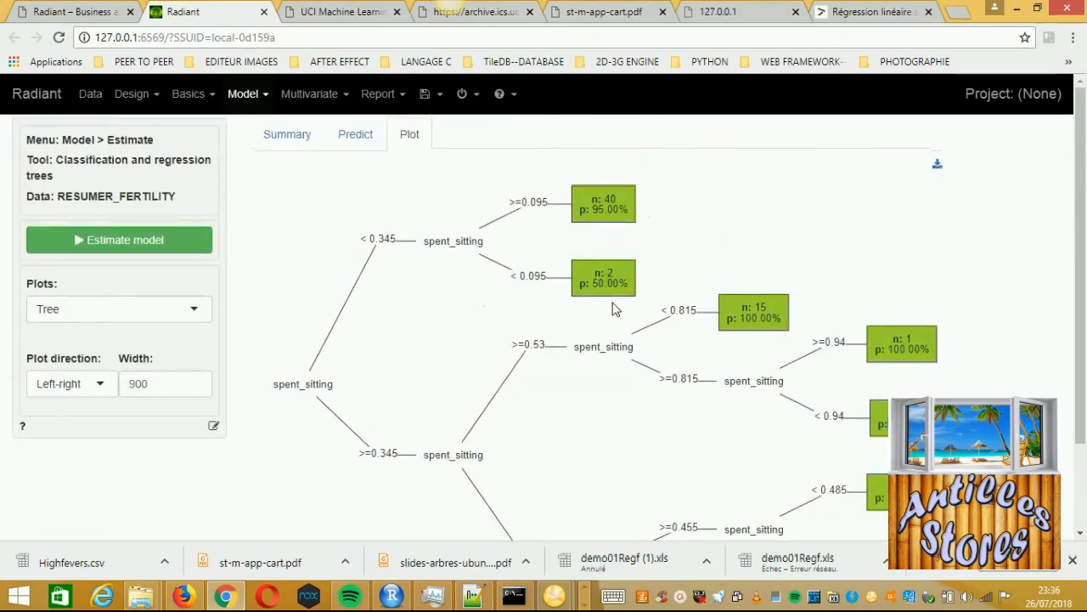
left_click_drag(628, 286, 598, 283)
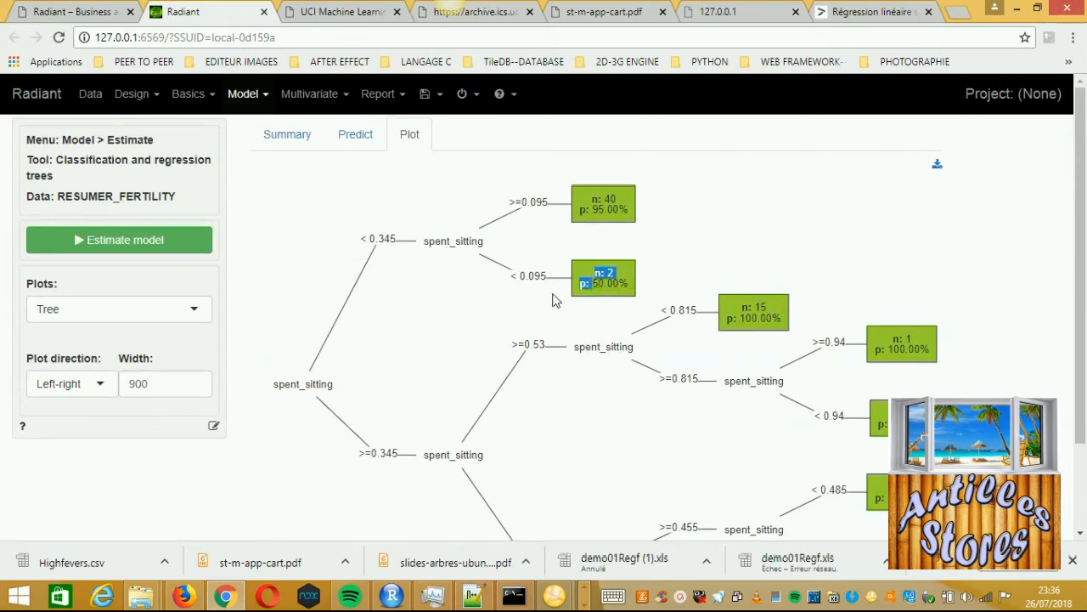
left_click(281, 141)
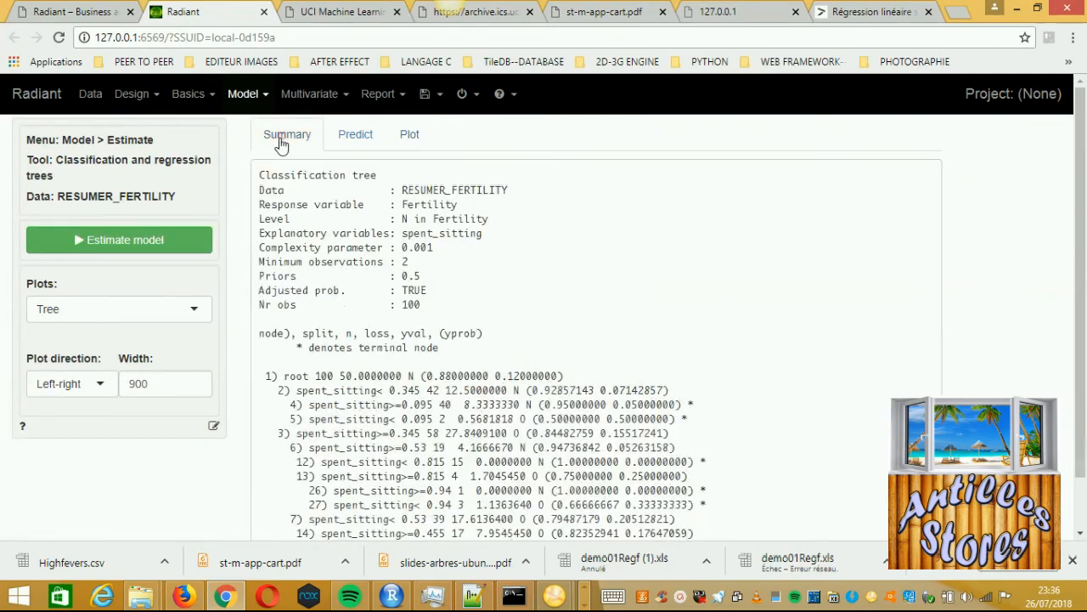
Step: Re-estimate the Fertility classification tree with Sitting as the only explanatory variable and plot the tree
scroll(166, 443, "down", 5)
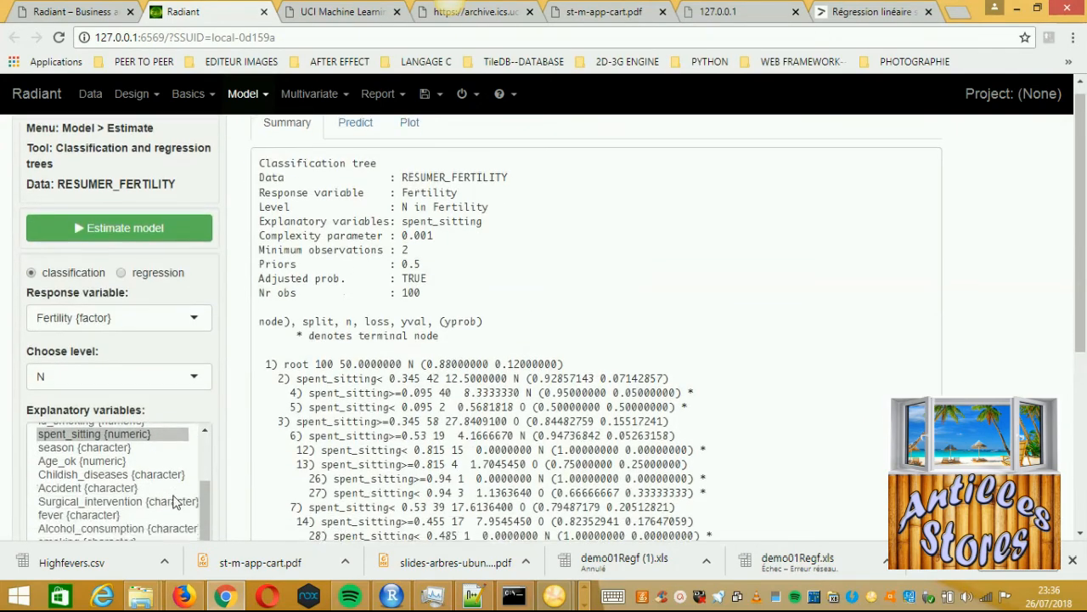
scroll(174, 501, "down", 3)
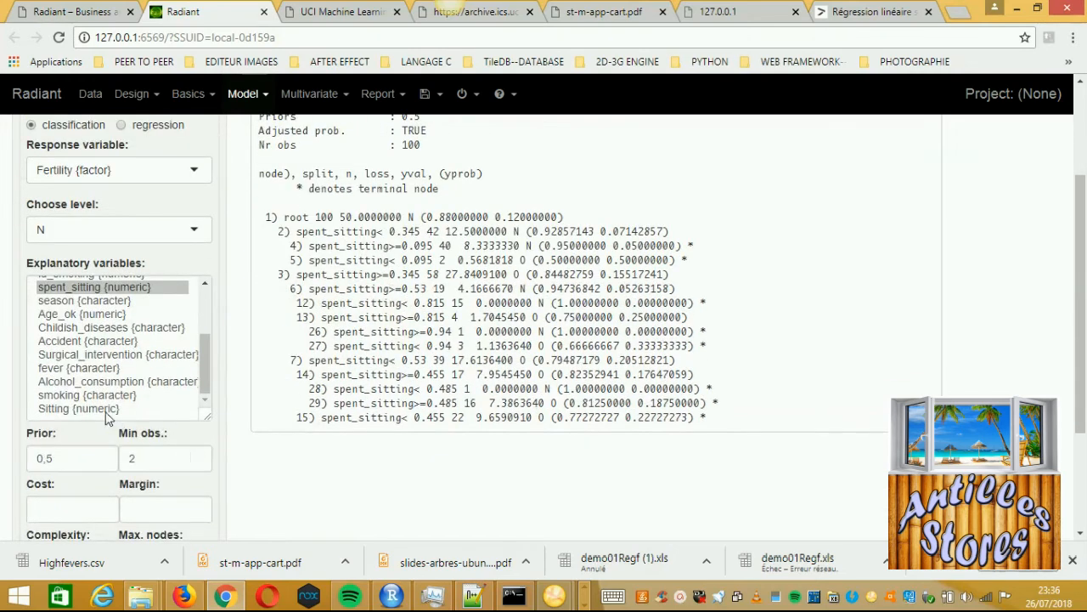
left_click(106, 409)
scroll(193, 383, "up", 2)
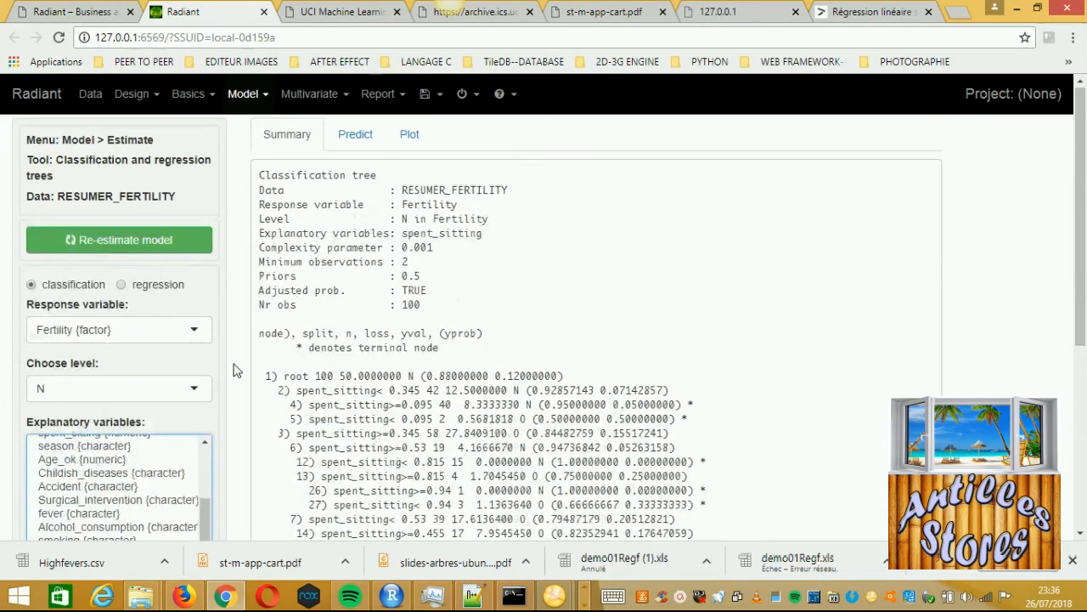
left_click(170, 242)
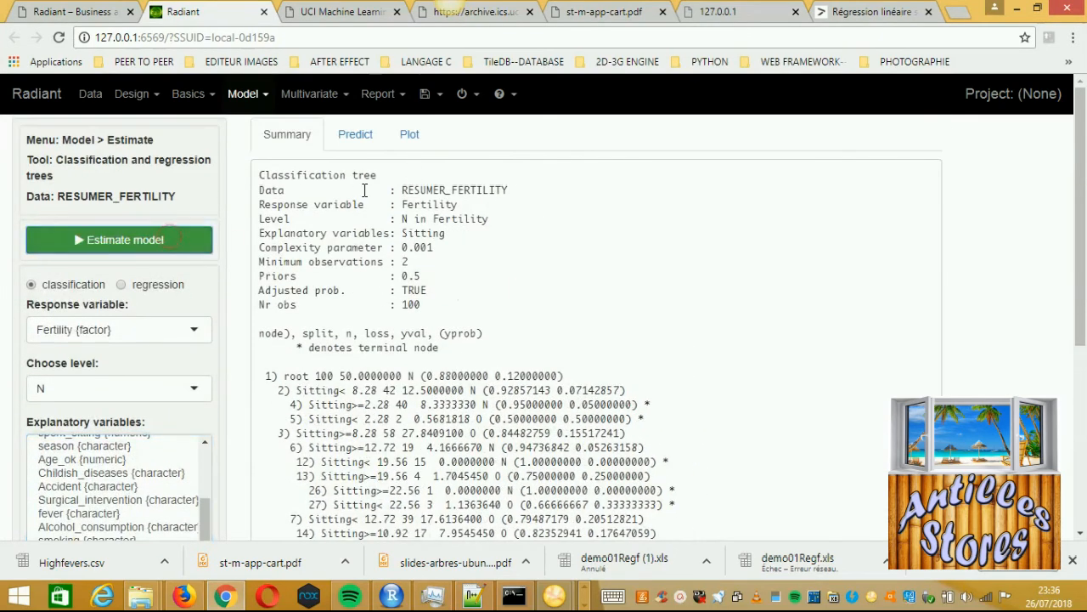
left_click(410, 134)
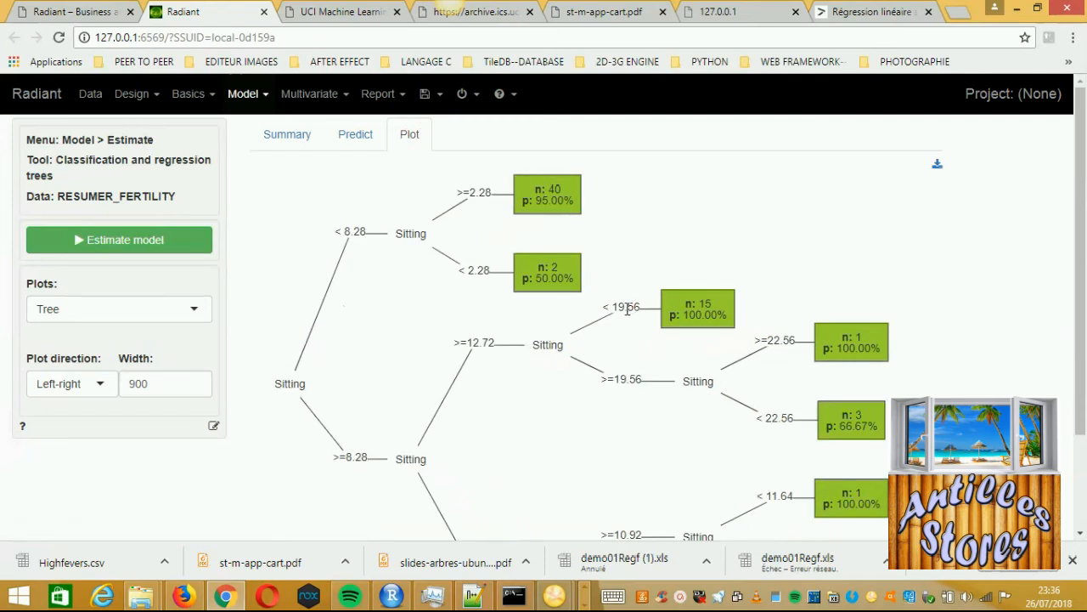
Step: Examine the branches of the plotted Sitting tree, highlighting the probability in the < 2.28 leaf, and show the model summary
scroll(625, 310, "down", 1)
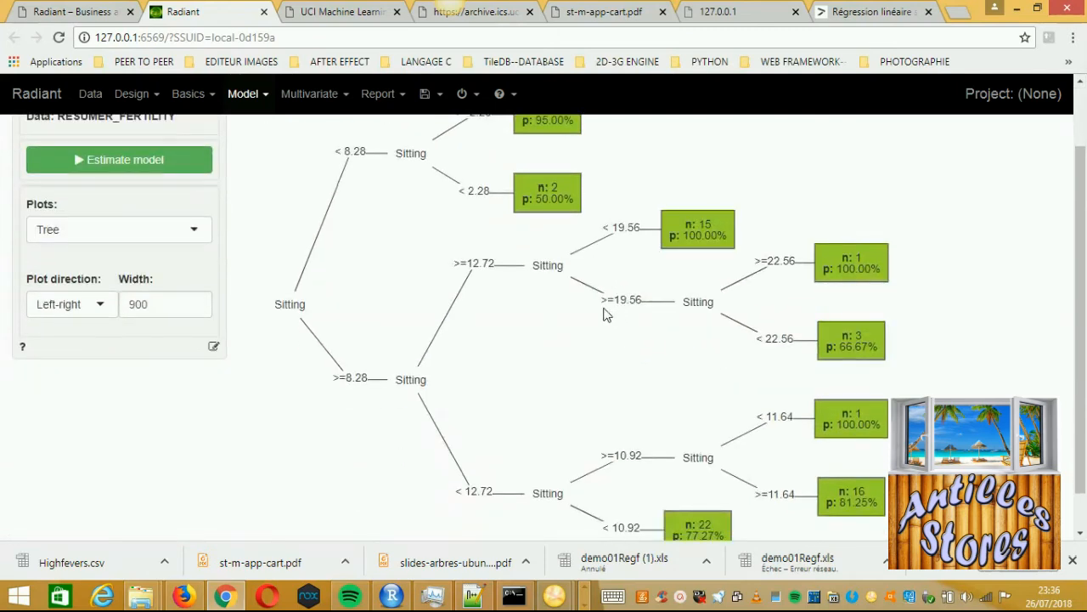
left_click_drag(568, 200, 531, 200)
scroll(438, 277, "up", 1)
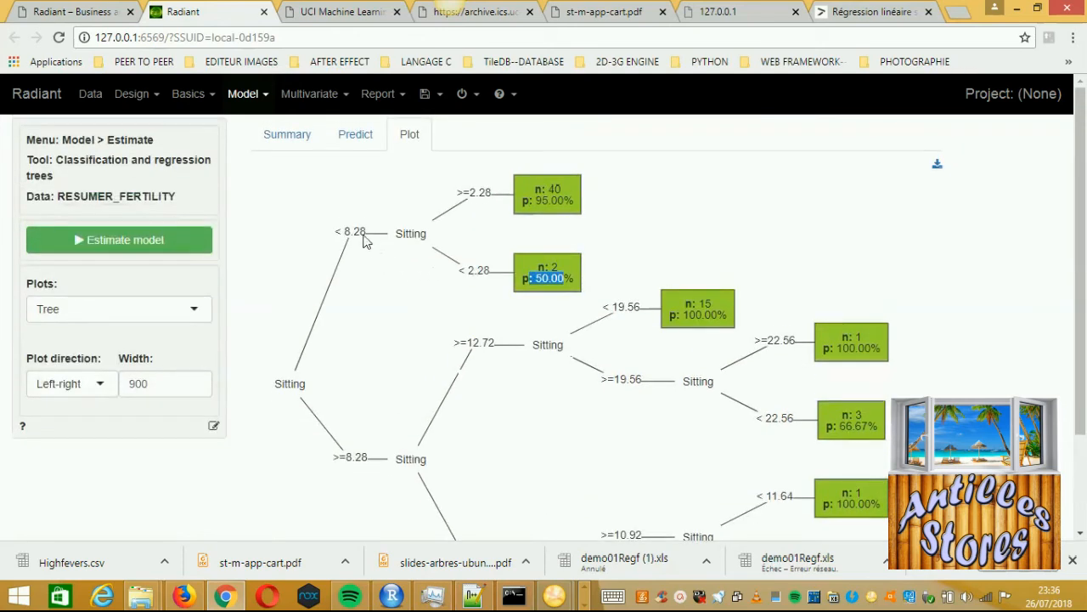
mouse_move(399, 244)
scroll(586, 284, "down", 1)
scroll(699, 269, "down", 1)
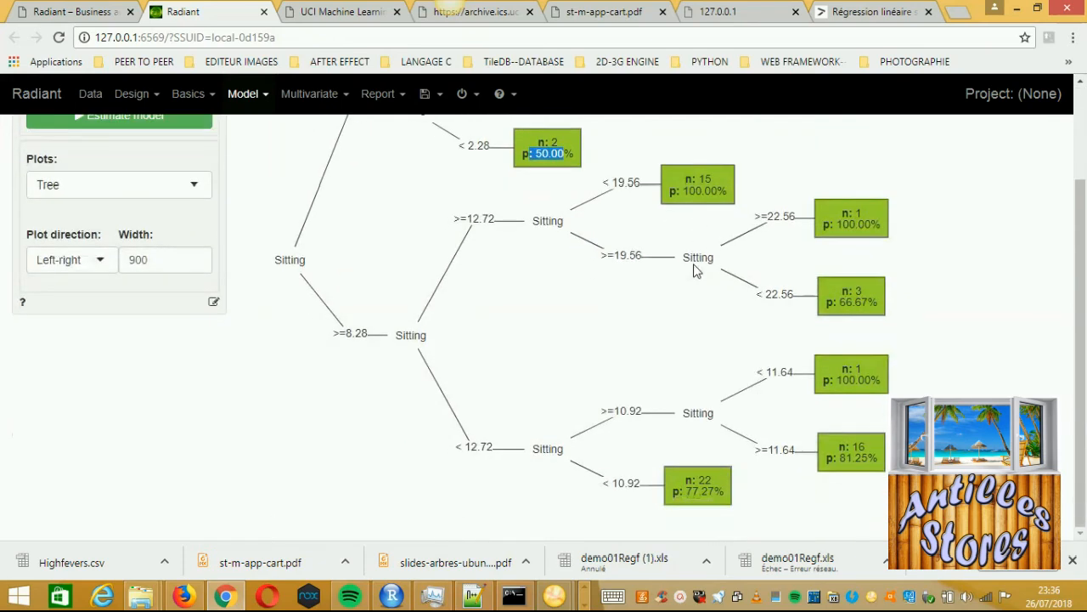
scroll(692, 270, "up", 1)
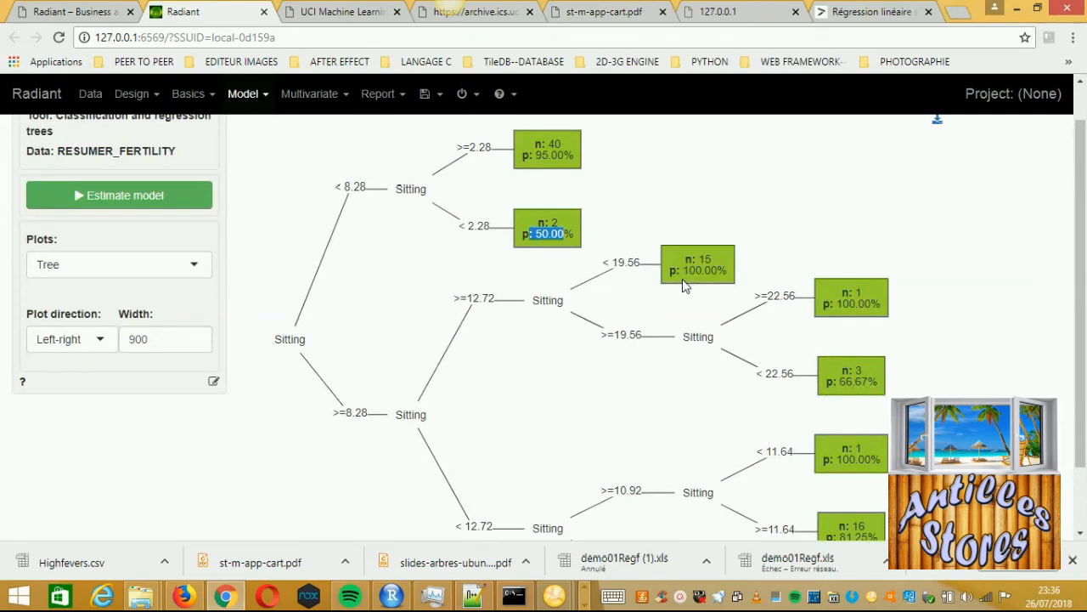
scroll(548, 270, "up", 1)
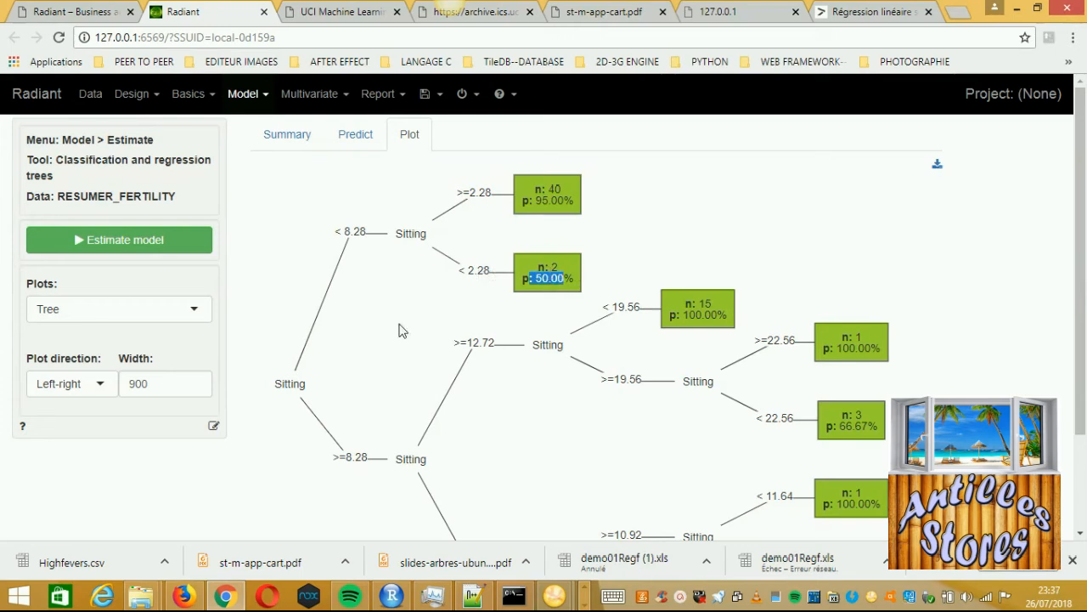
left_click(278, 136)
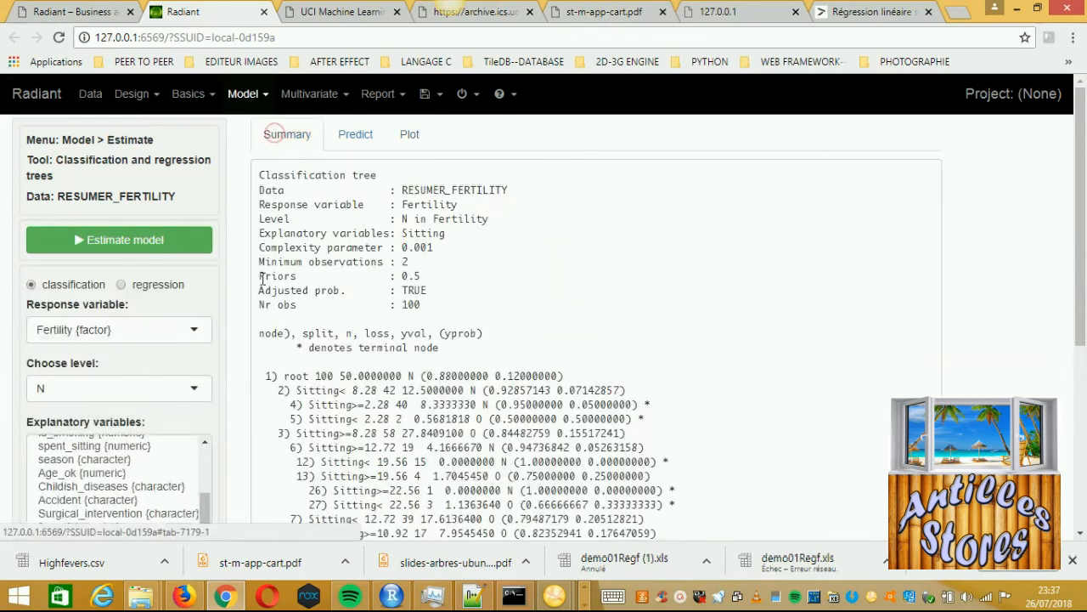
Step: Re-estimate the Fertility classification tree with smoking as the only explanatory variable, plot the tree and return to the summary
scroll(248, 403, "down", 5)
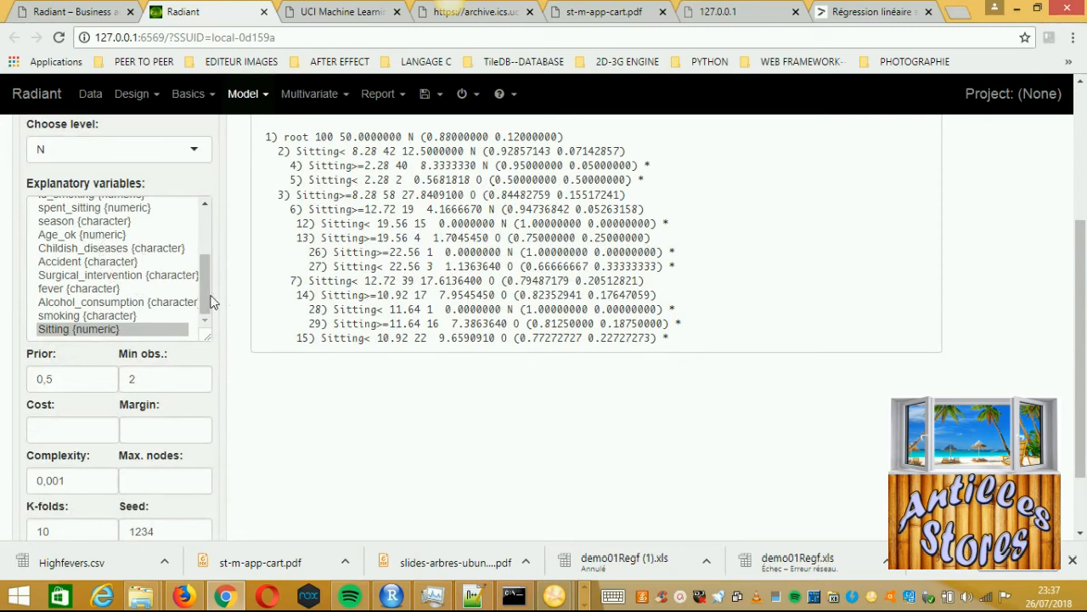
left_click(141, 315)
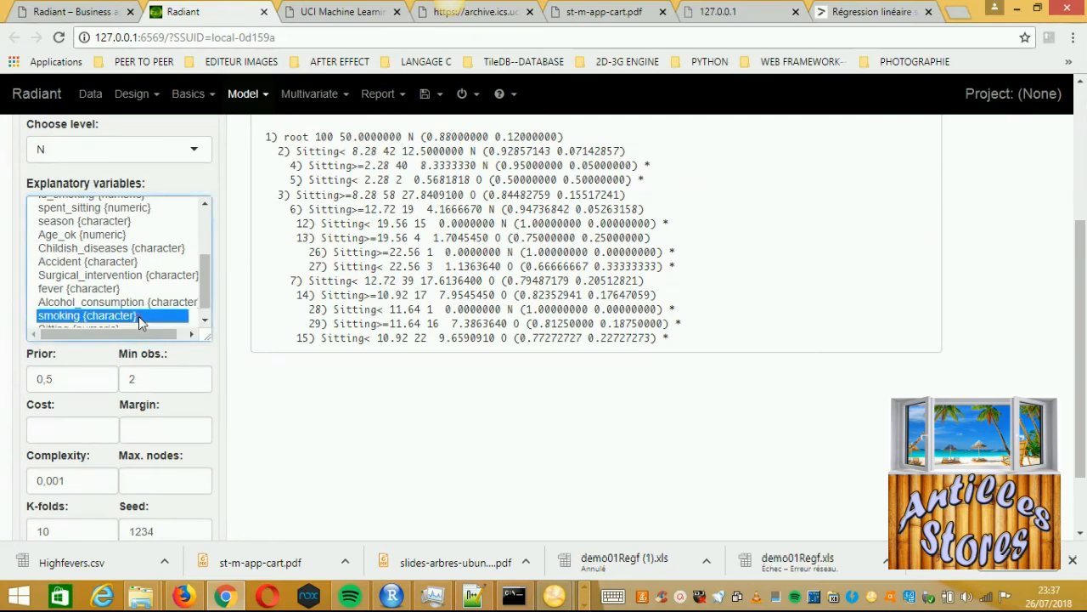
scroll(293, 332, "up", 3)
left_click(164, 242)
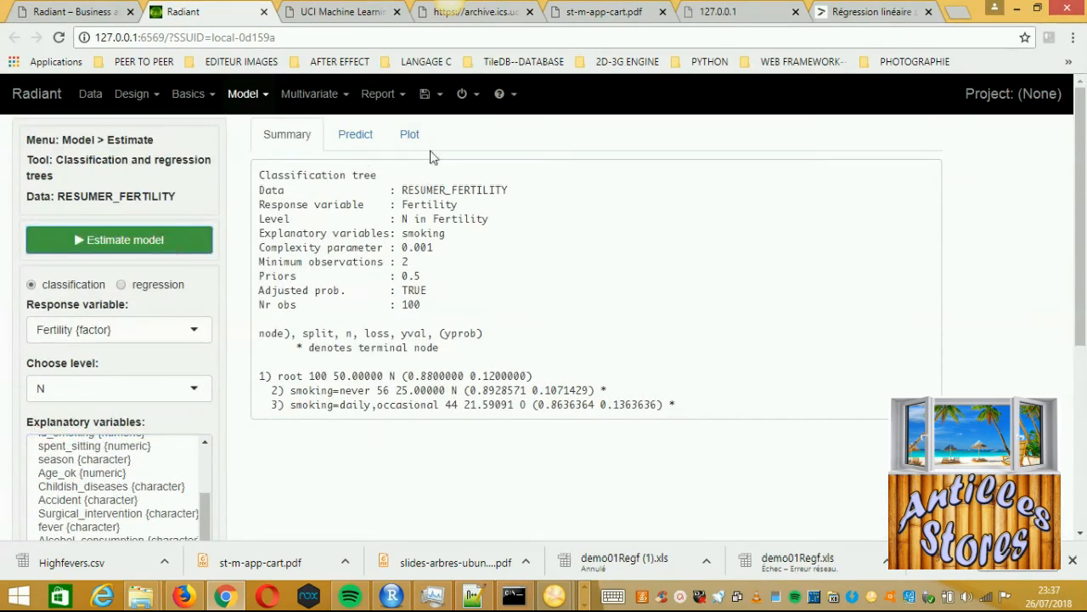
left_click(409, 135)
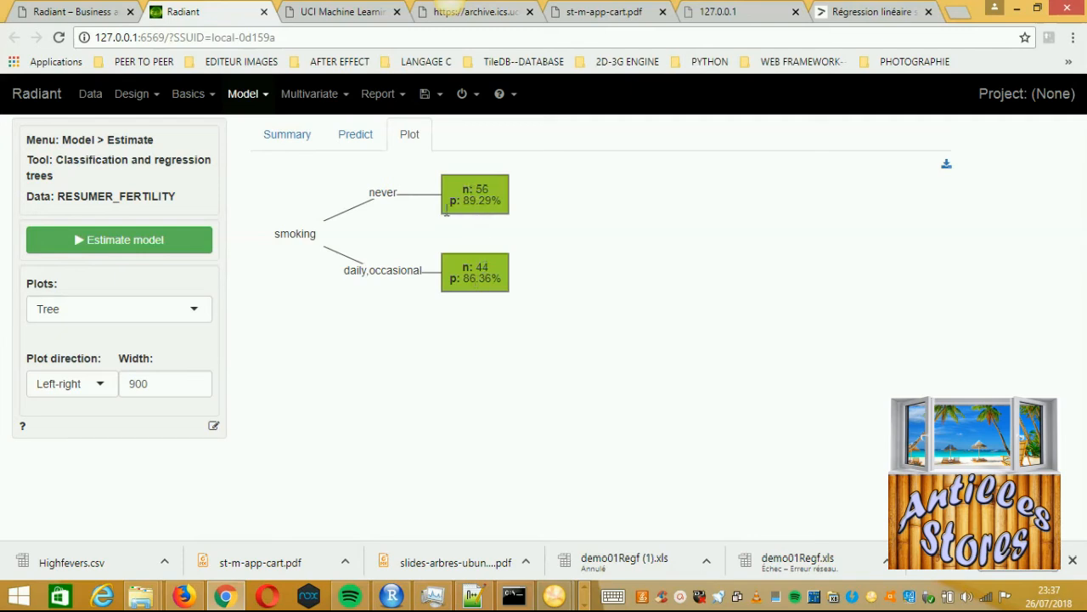
left_click(293, 138)
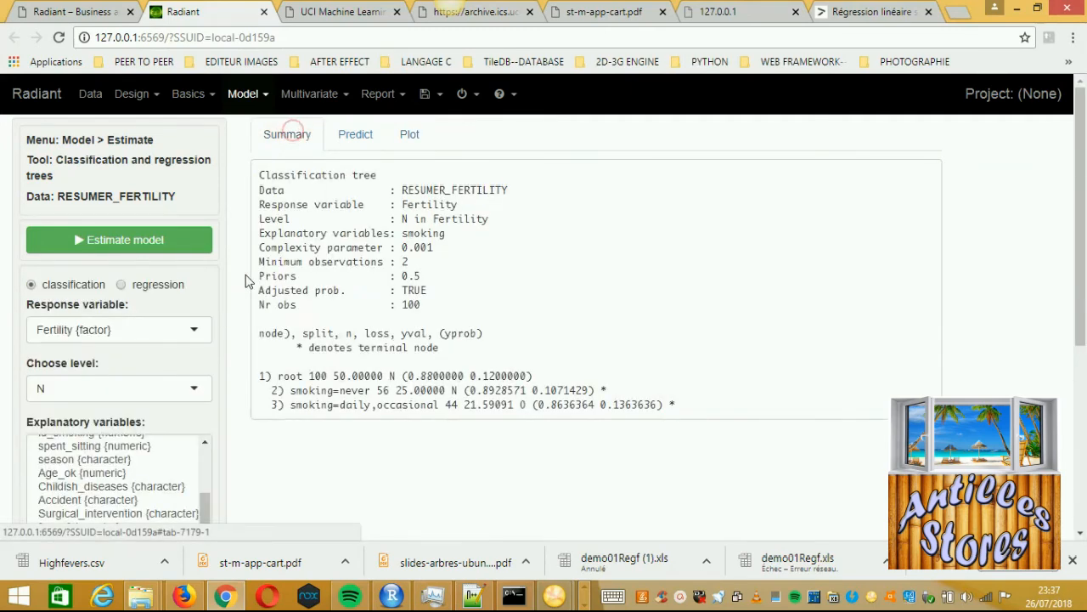
Step: Re-estimate the Fertility classification tree with Alcohol_consumption as the only explanatory variable, plot the tree and return to the summary
scroll(230, 334, "down", 2)
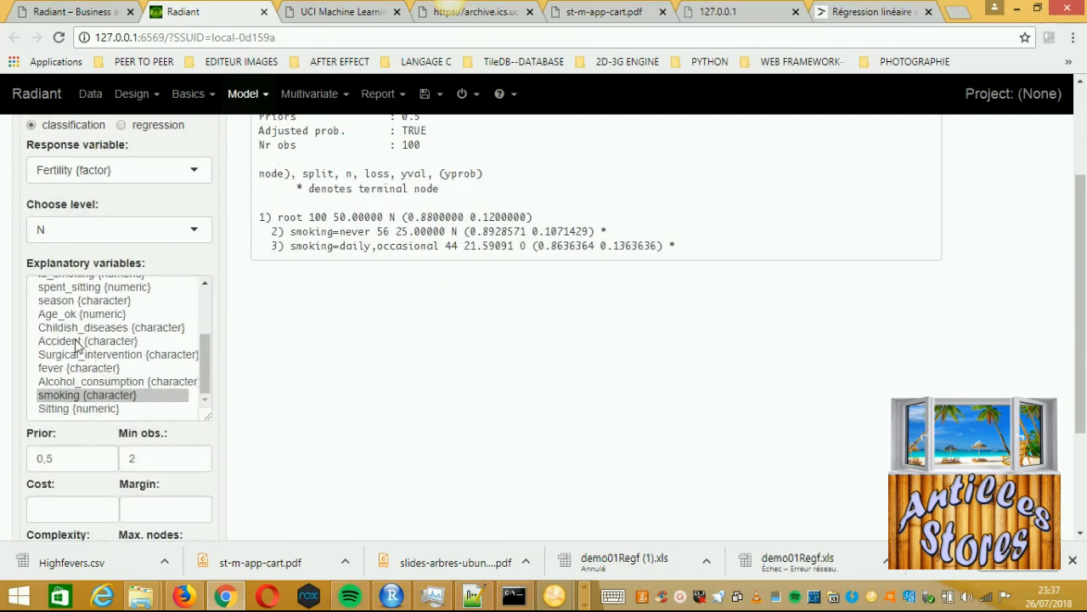
left_click(102, 382)
scroll(284, 374, "up", 2)
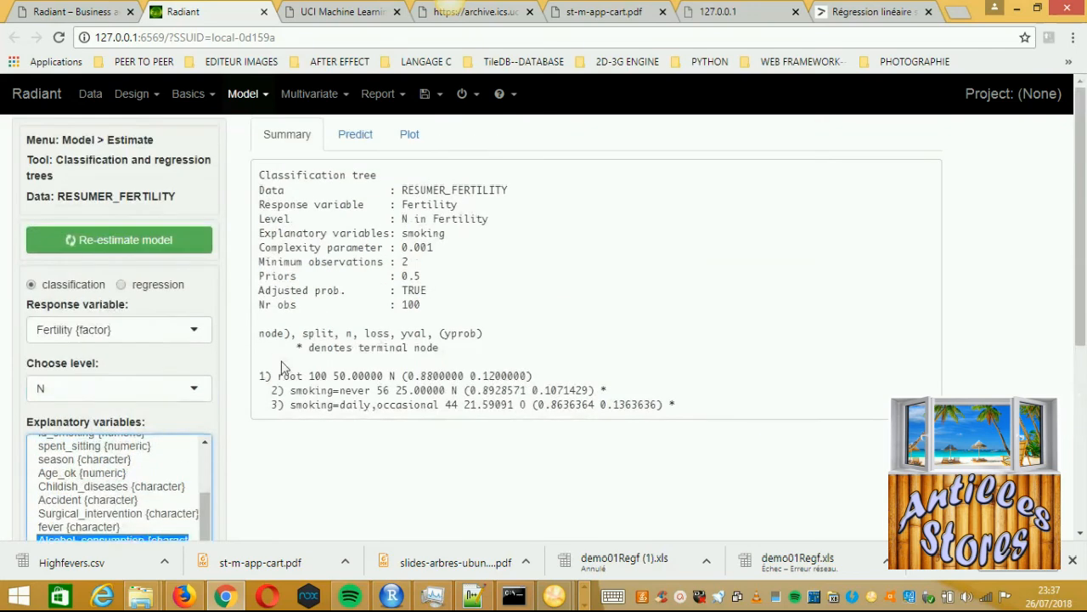
left_click(170, 241)
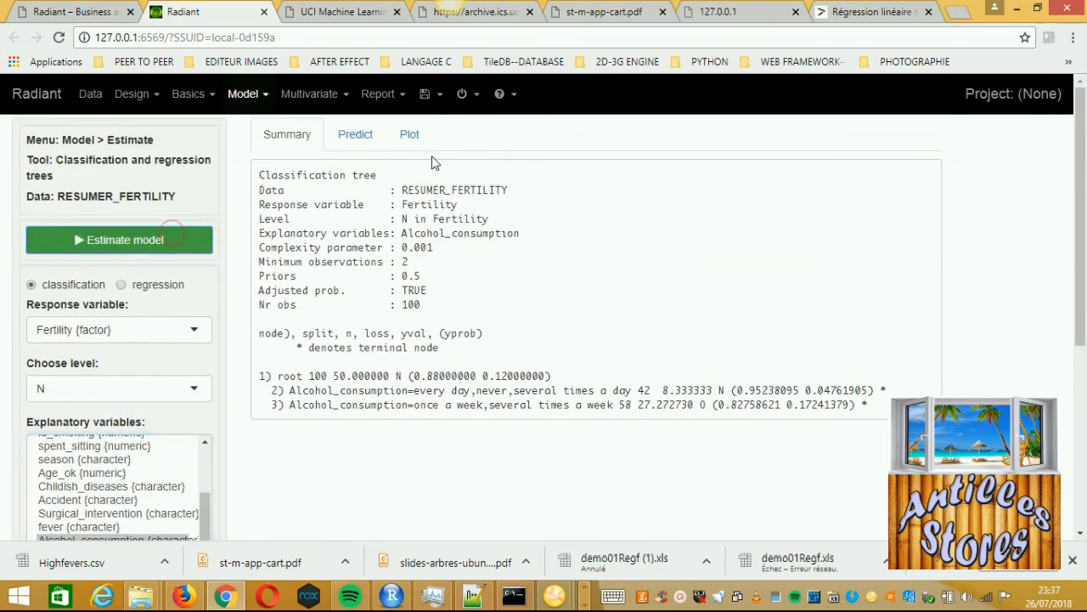
left_click(410, 135)
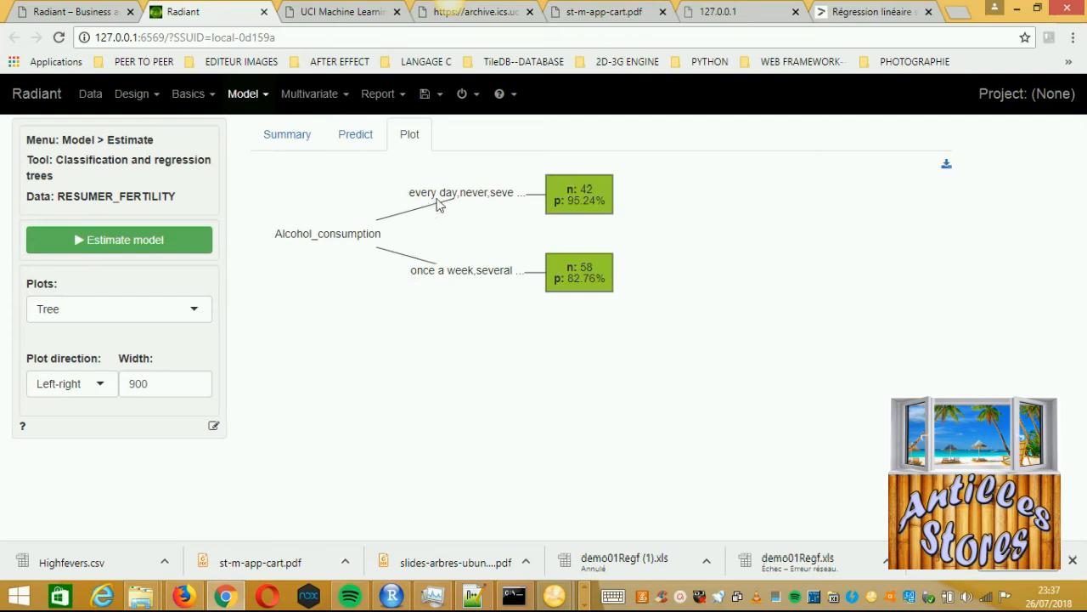
left_click(289, 136)
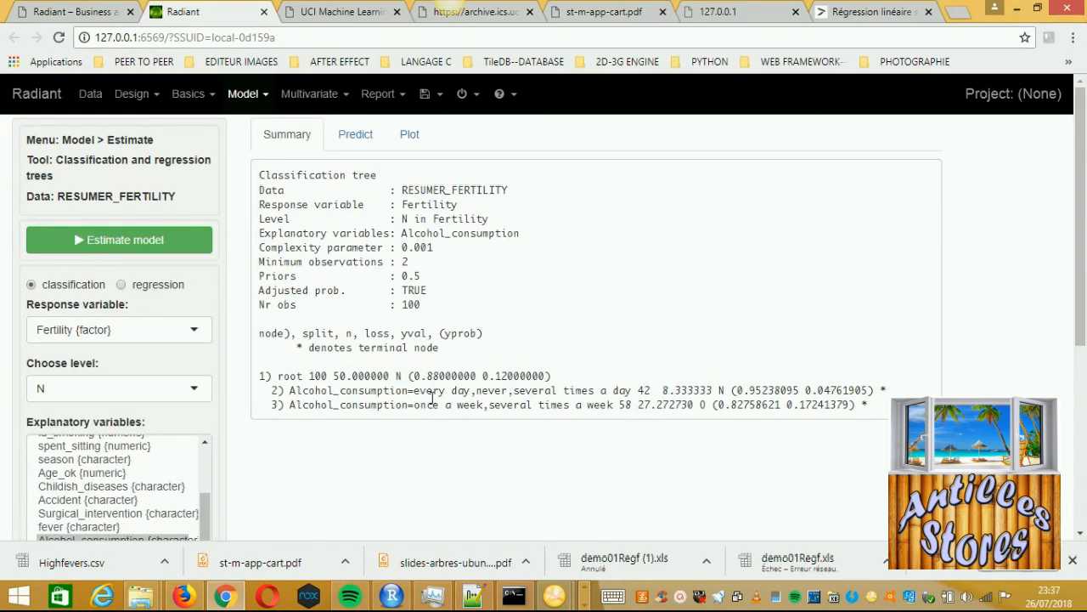
Step: Examine the alcohol consumption frequency categories on the UCI Fertility dataset page, highlighting "hardly ever", "never" and "once a week"
left_click(357, 14)
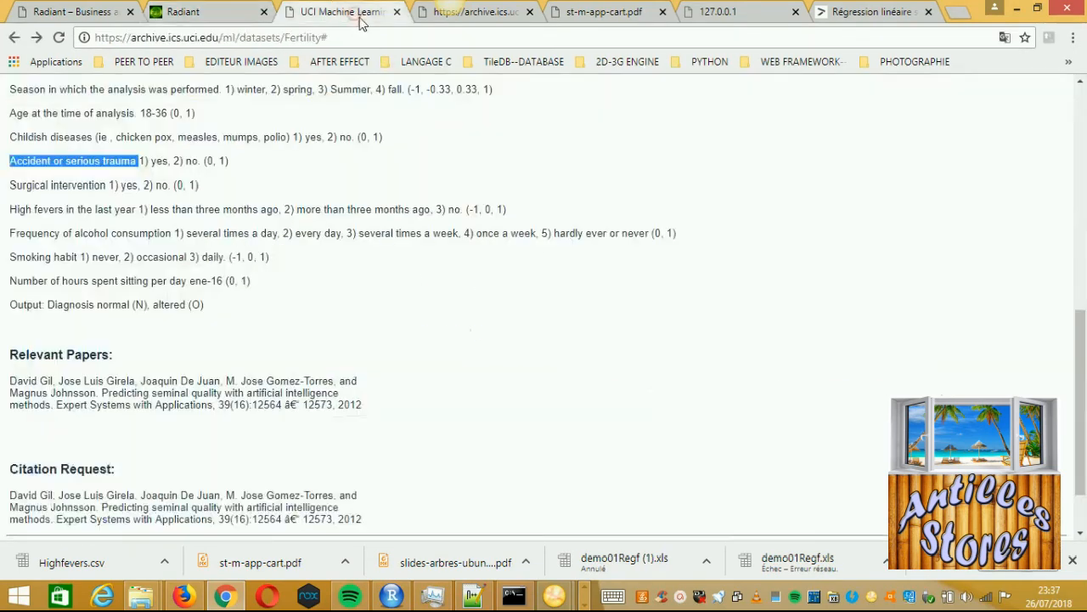
left_click_drag(681, 234, 174, 238)
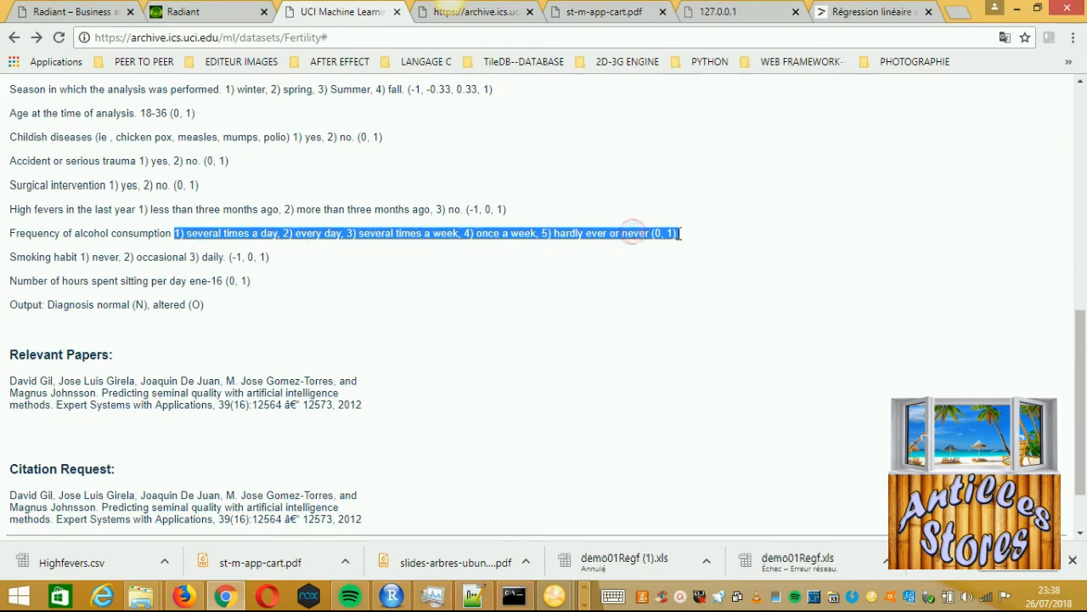
left_click(637, 233)
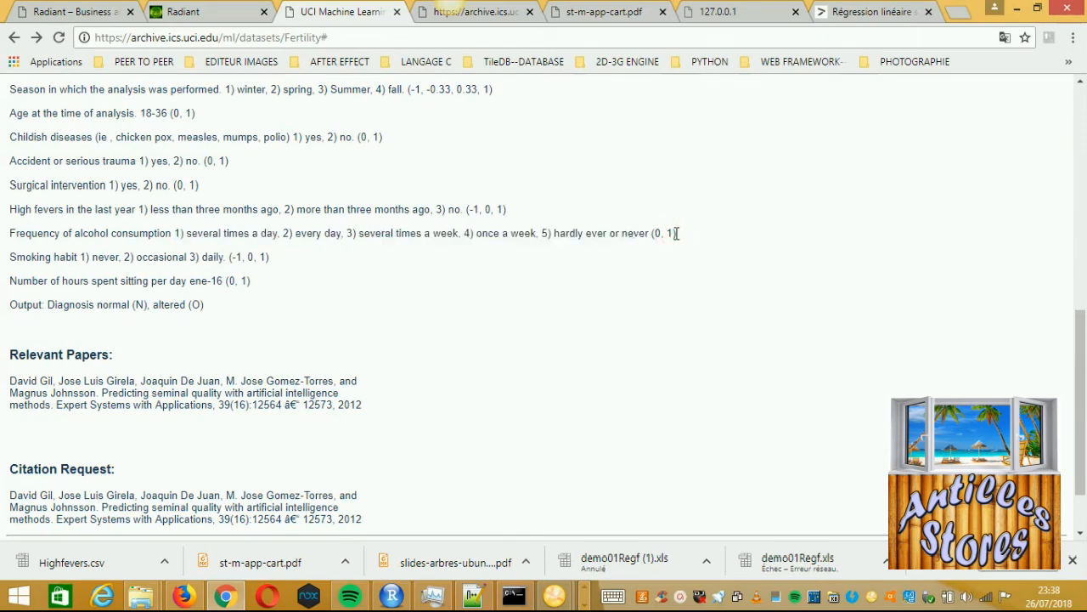
double_click(657, 233)
left_click_drag(589, 234, 559, 235)
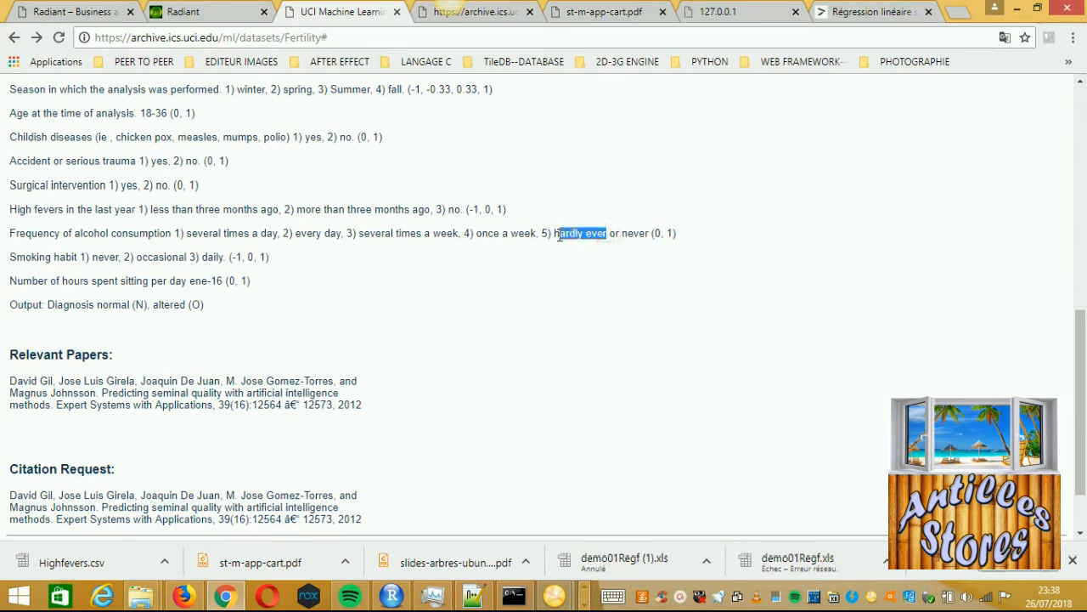
double_click(633, 234)
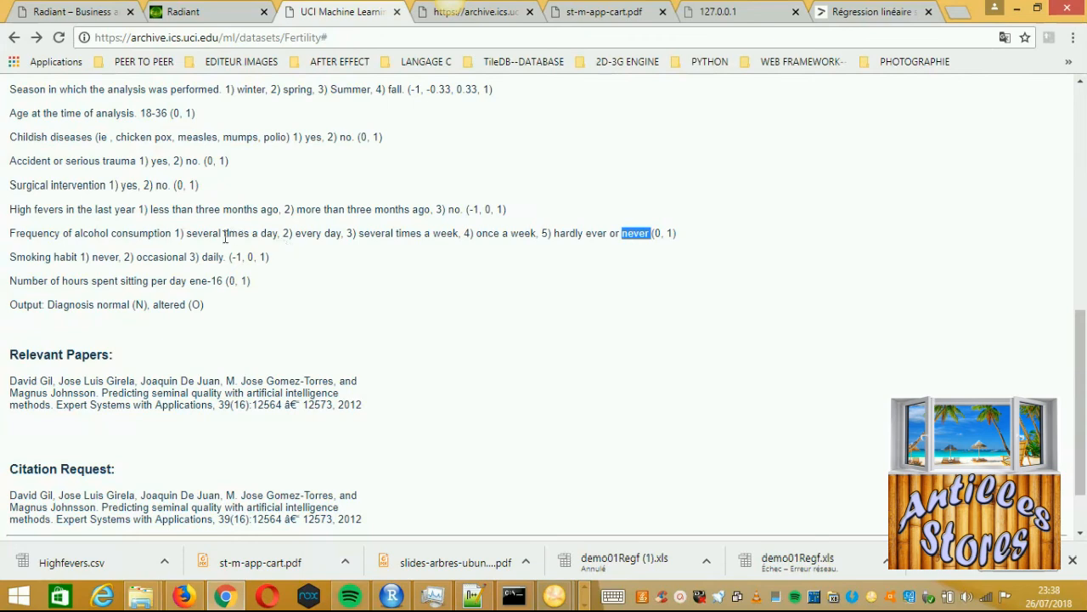
left_click_drag(196, 235, 459, 234)
left_click_drag(476, 234, 537, 233)
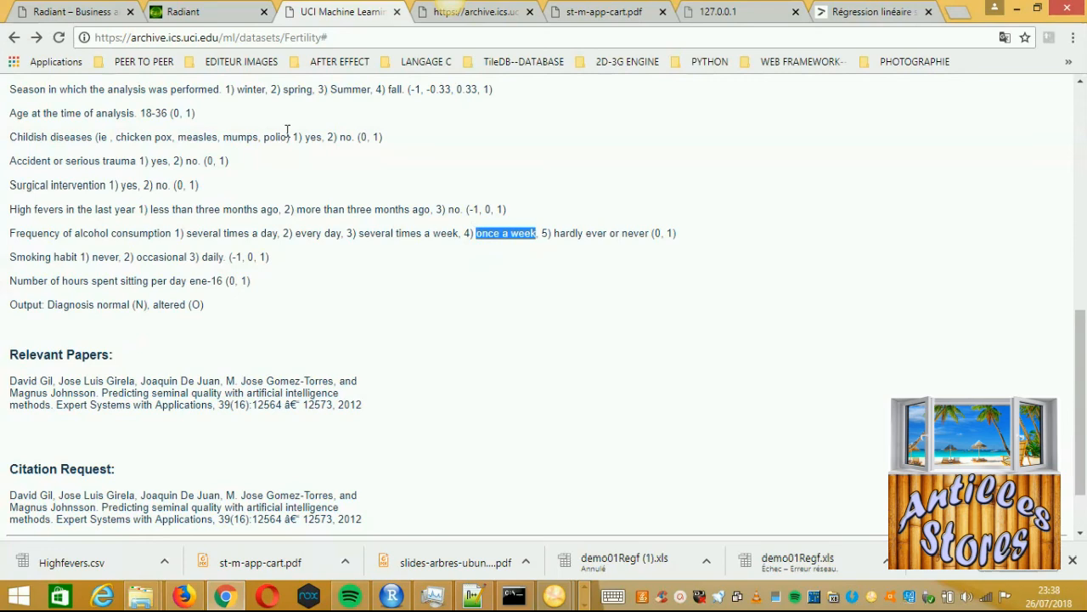
Step: Return to Radiant and open the data visualization view for RESUMER_FERTILITY
left_click(181, 12)
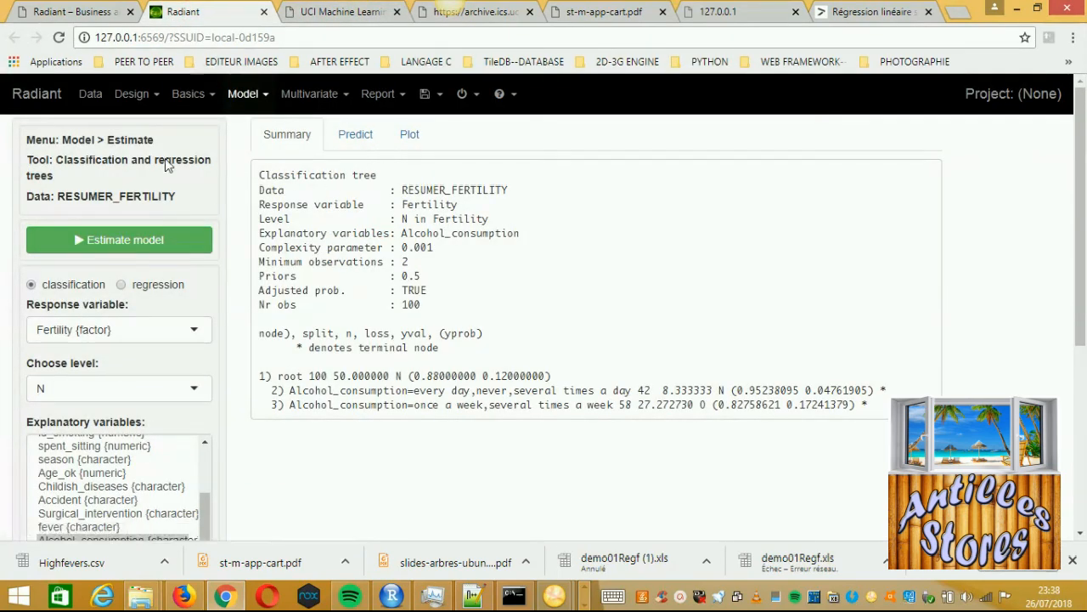
left_click(90, 94)
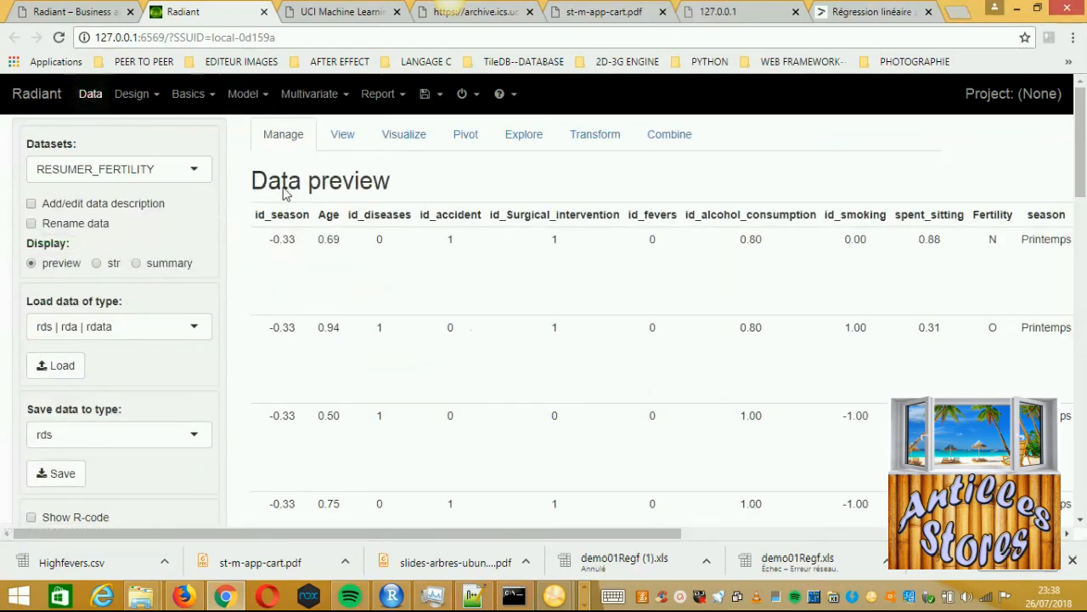
left_click(402, 141)
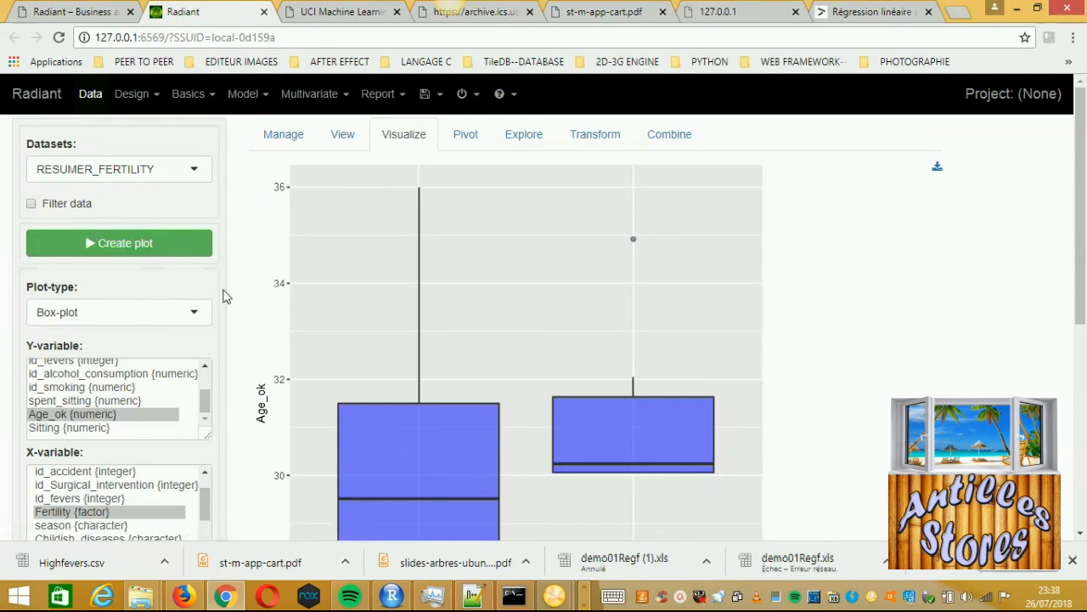
scroll(226, 295, "down", 2)
scroll(208, 272, "up", 3)
scroll(253, 251, "up", 1)
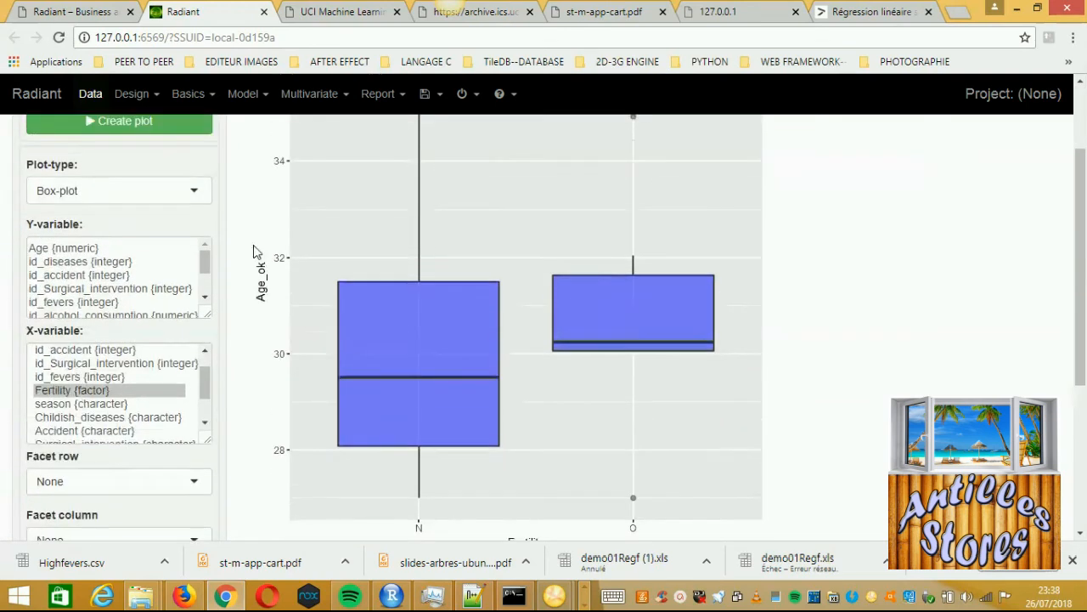
Step: Switch the plot type to Distribution, create the plot with Age_ok as the X-variable, and examine the histogram
scroll(253, 252, "up", 3)
left_click(201, 314)
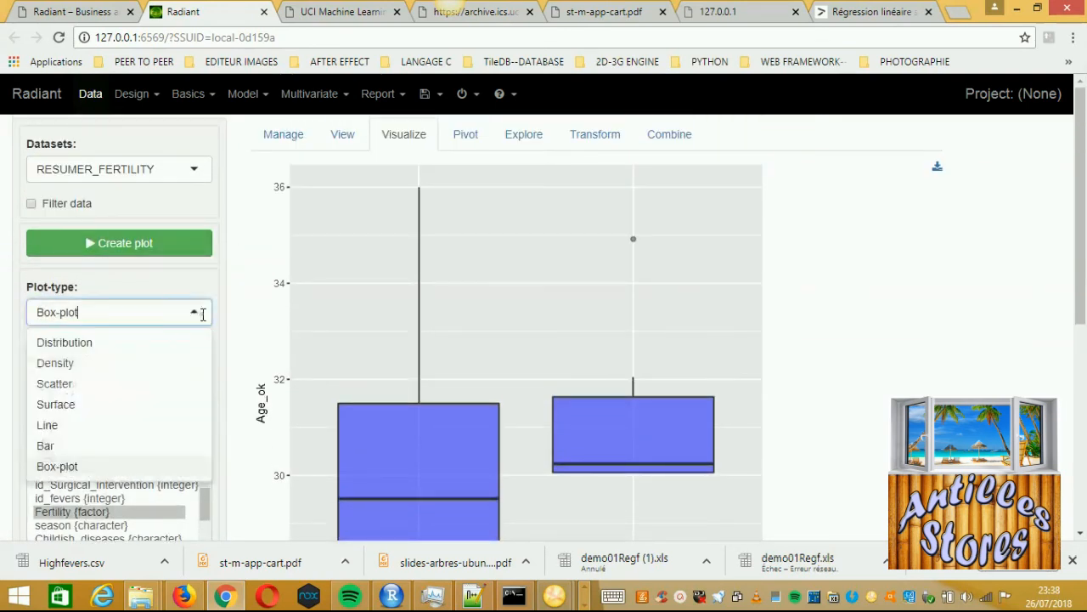
left_click(136, 343)
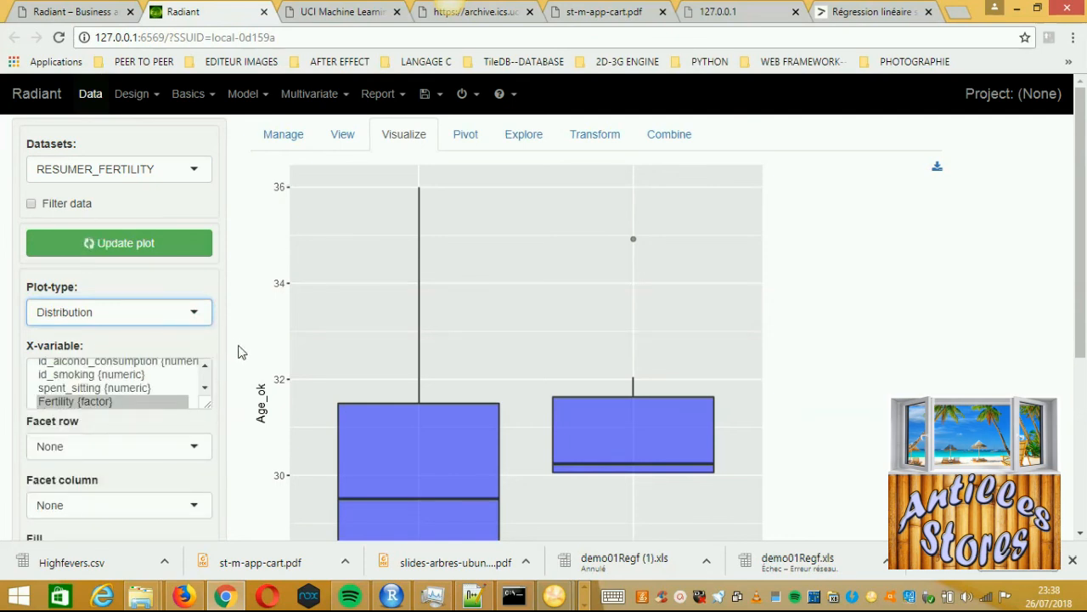
scroll(242, 345, "down", 1)
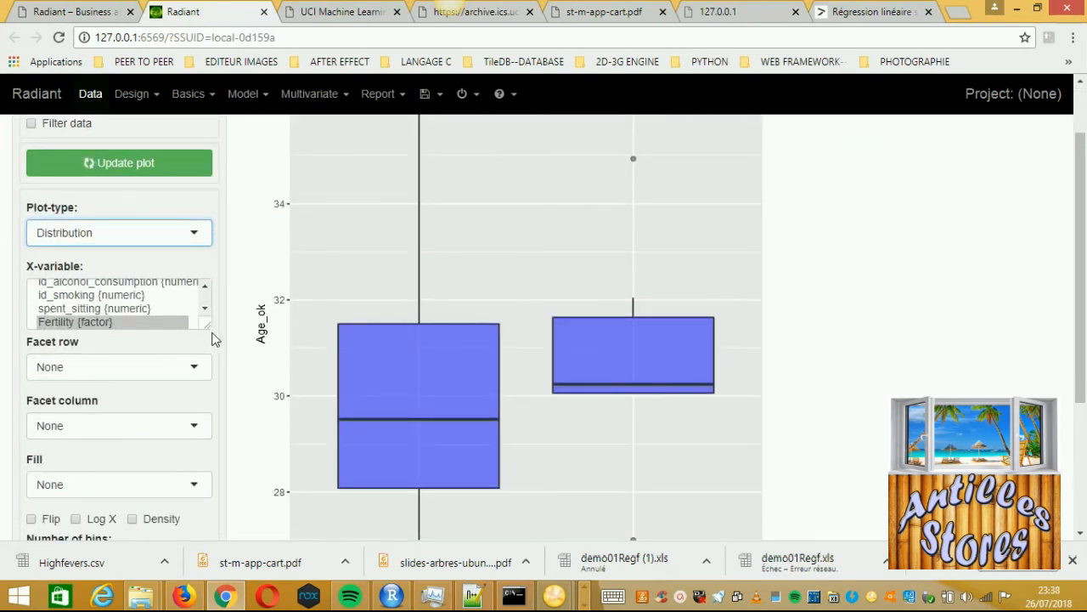
left_click_drag(208, 326, 233, 440)
left_click(120, 319)
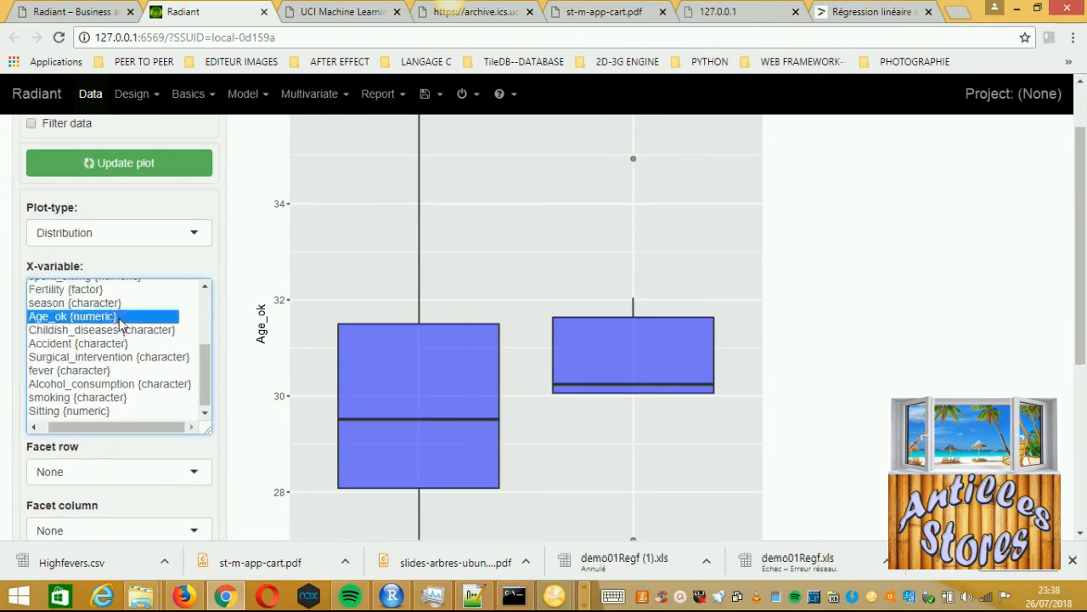
left_click(165, 169)
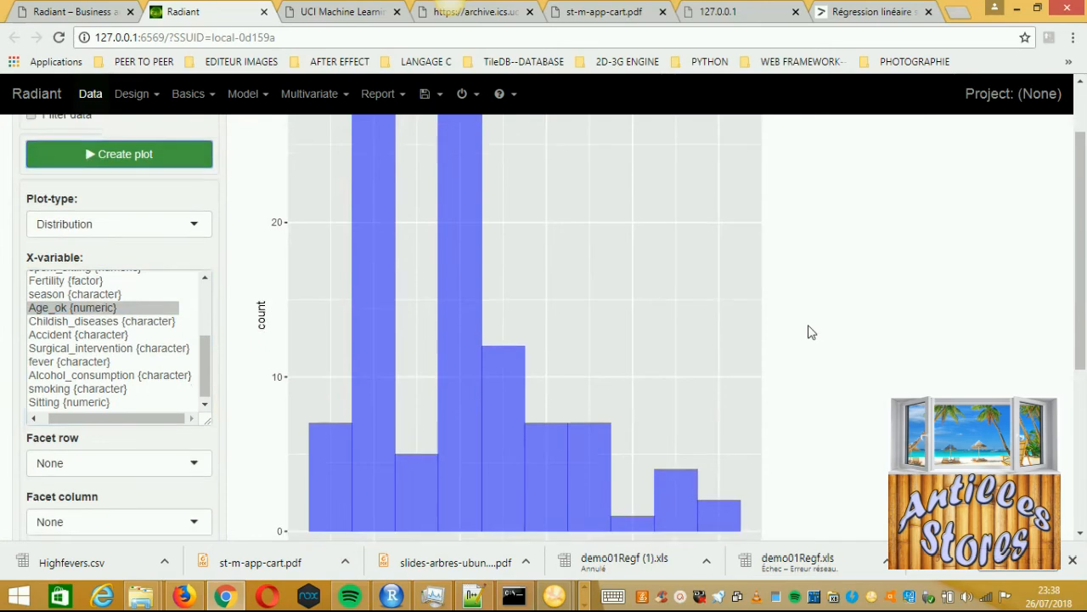
scroll(812, 332, "down", 2)
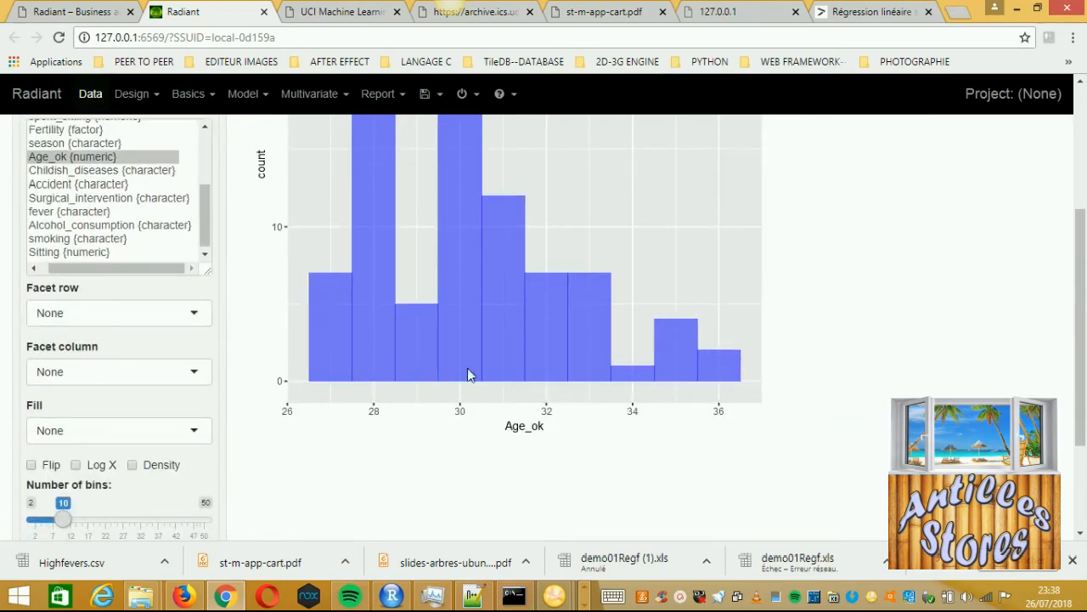
scroll(476, 361, "up", 3)
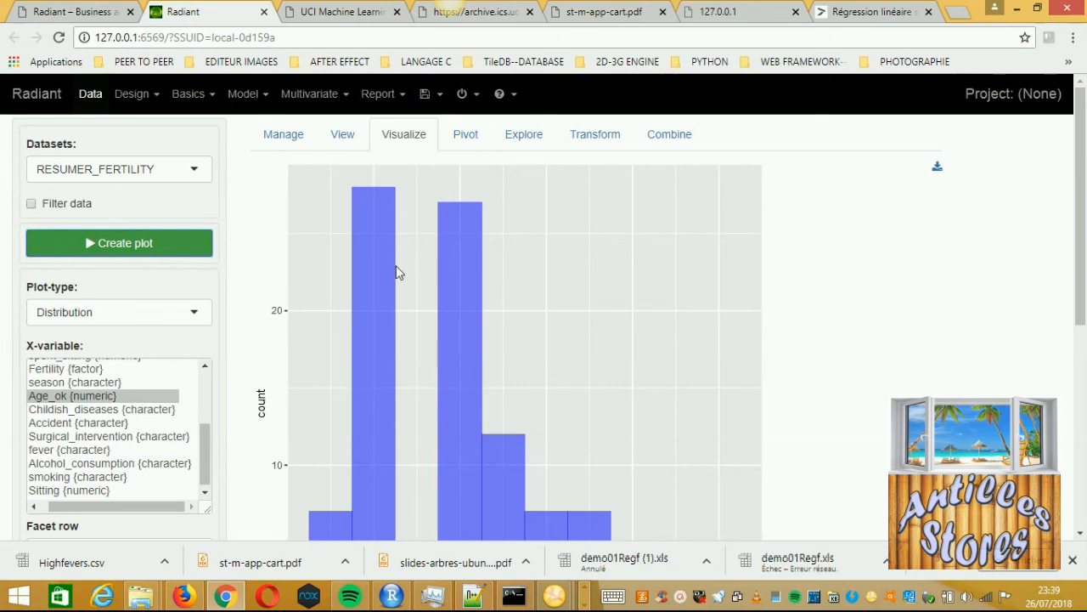
scroll(352, 291, "down", 2)
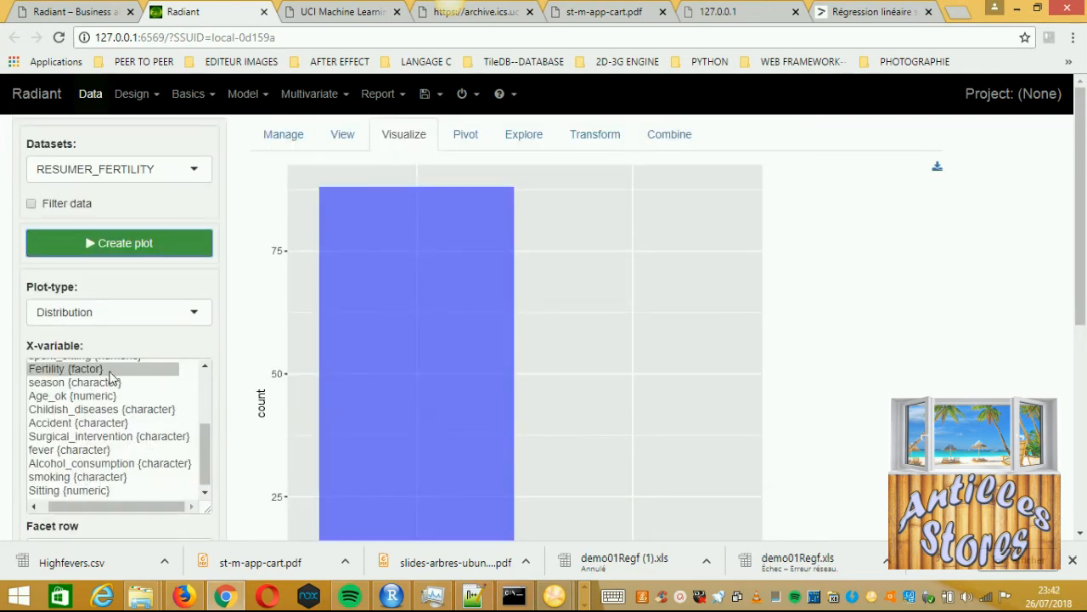
Step: Plot the distribution of the Fertility factor and examine its N and O bars
left_click(79, 371)
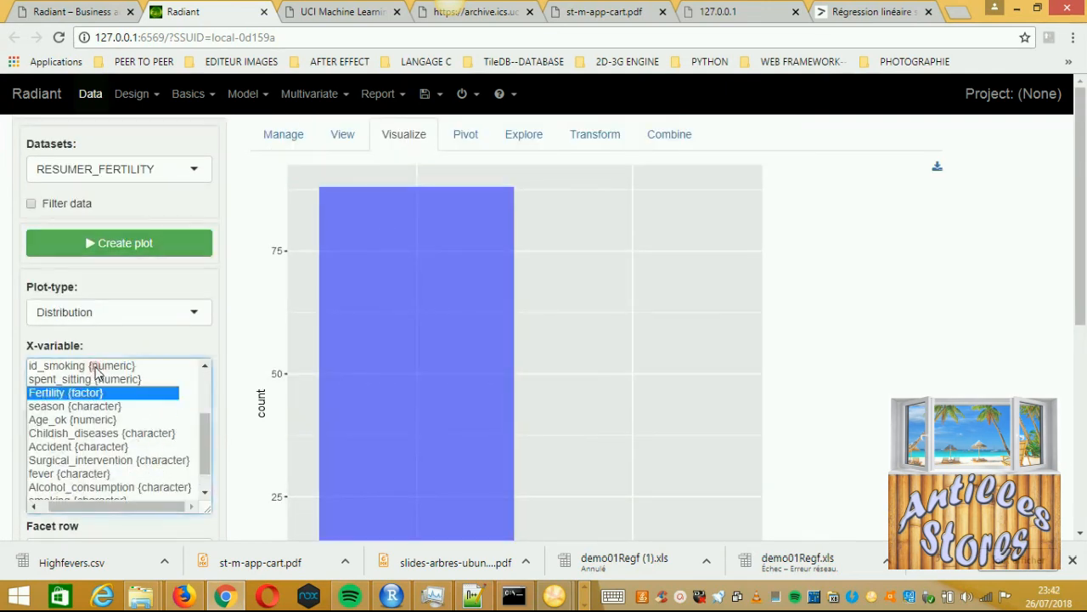
left_click(140, 255)
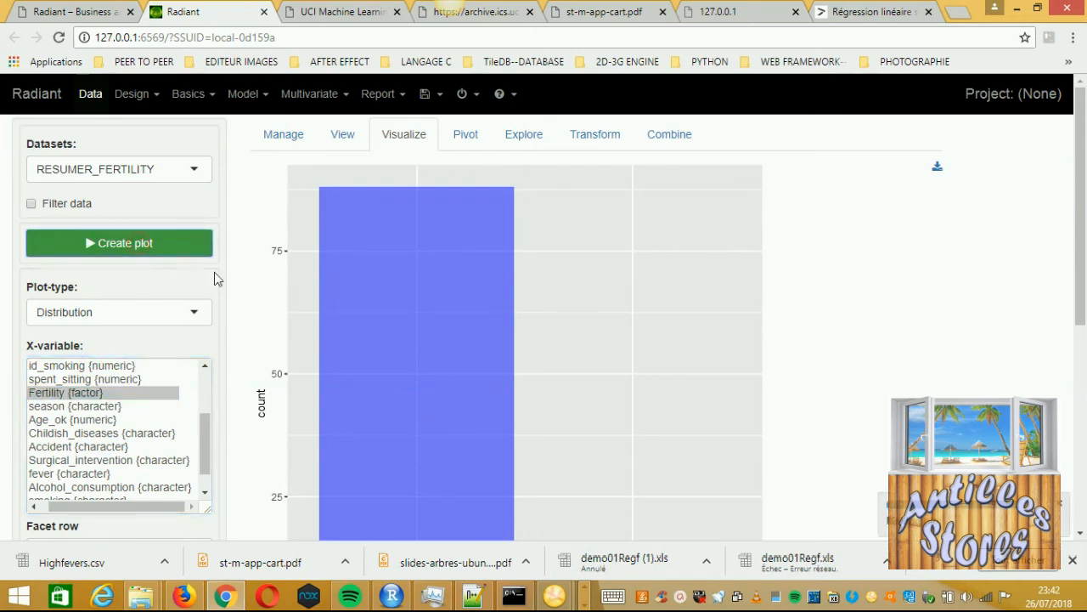
scroll(860, 404, "down", 3)
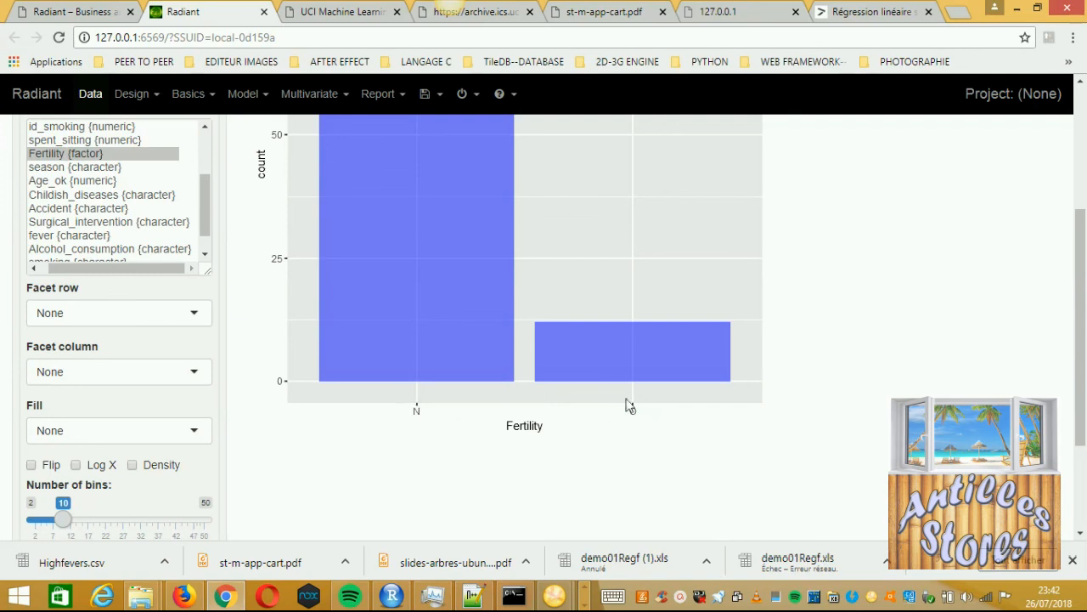
scroll(566, 447, "up", 3)
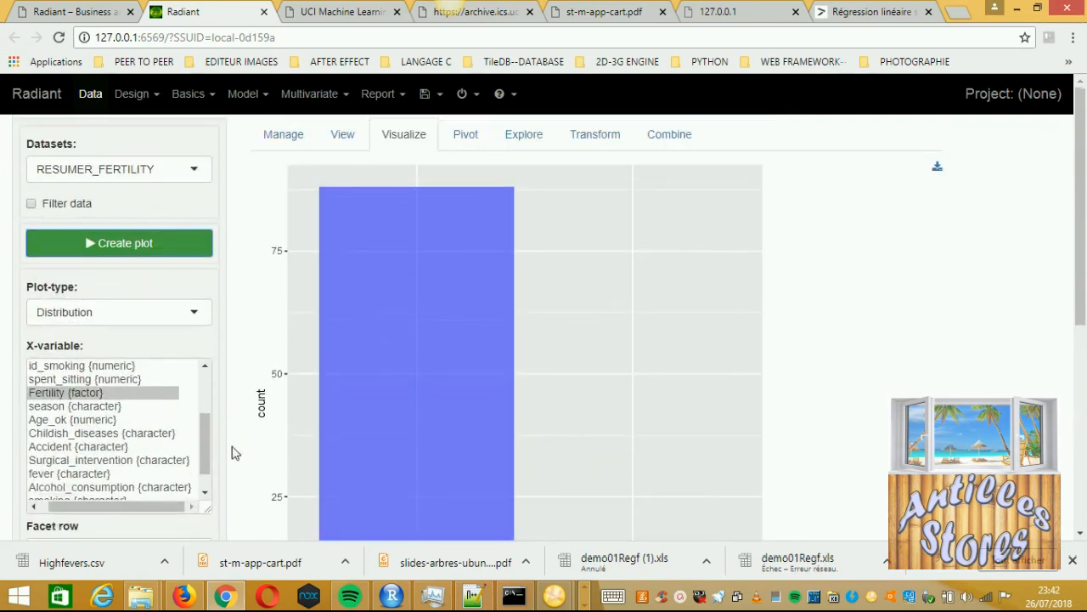
Step: Plot the distribution of the smoking variable and examine its daily, never and occasional bars
left_click_drag(211, 463, 210, 491)
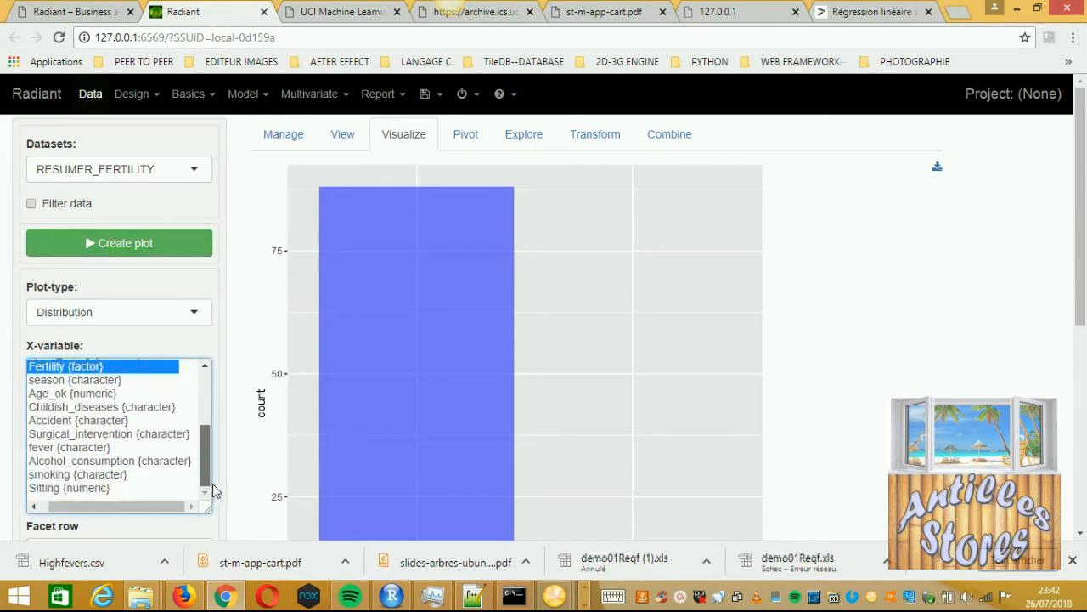
left_click(127, 474)
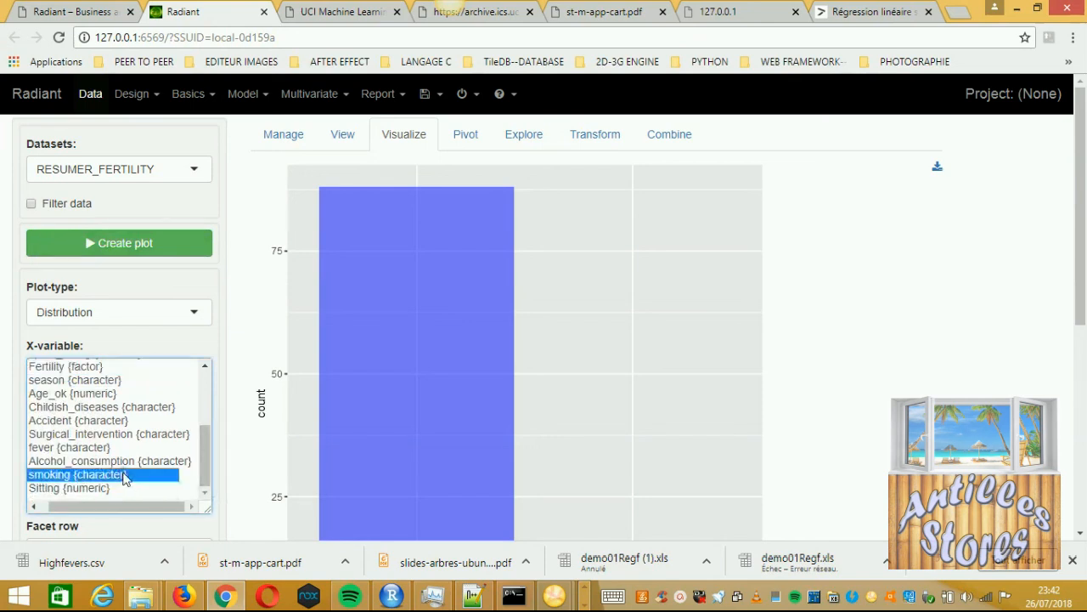
left_click(172, 255)
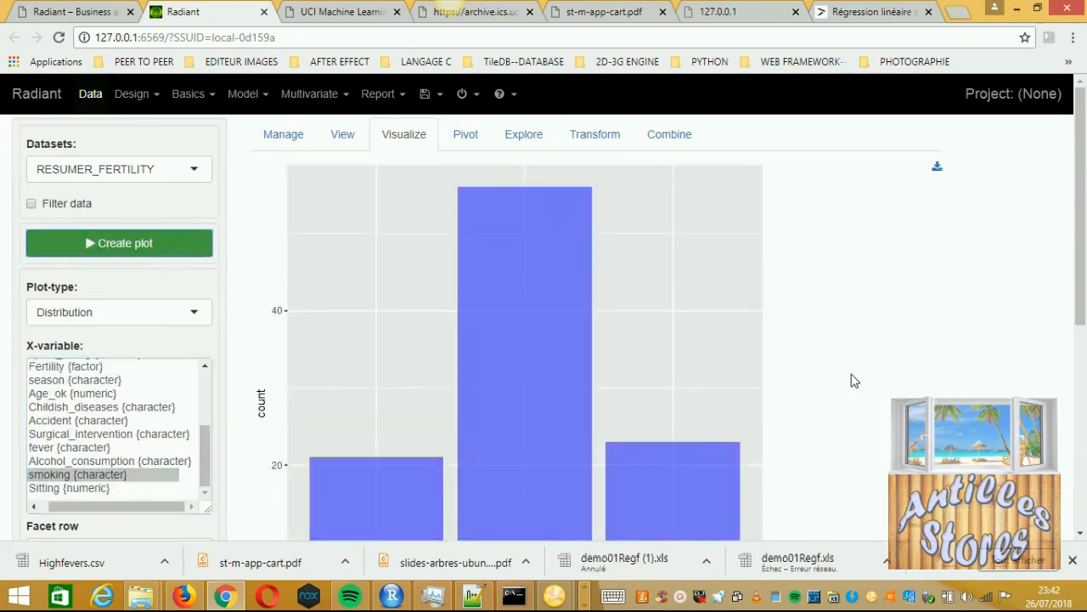
scroll(850, 382, "down", 3)
scroll(832, 384, "up", 1)
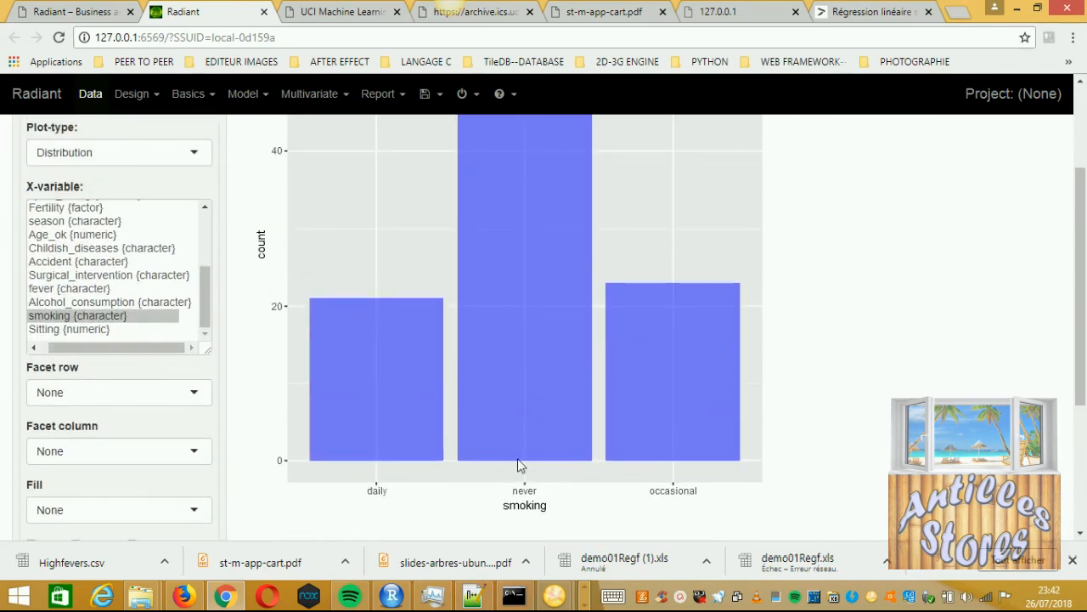
scroll(516, 458, "up", 2)
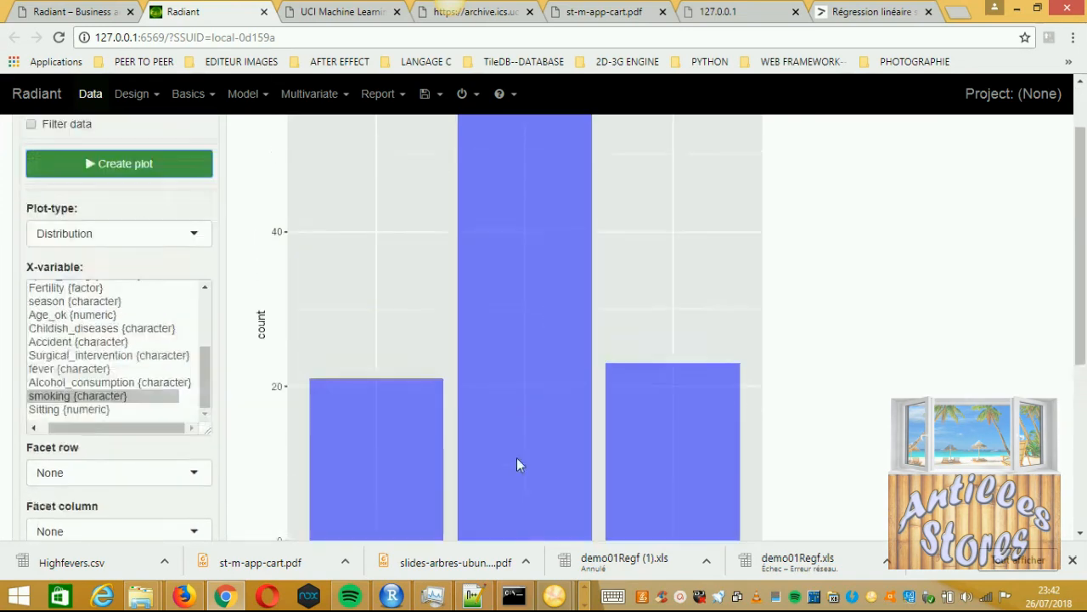
scroll(517, 457, "down", 2)
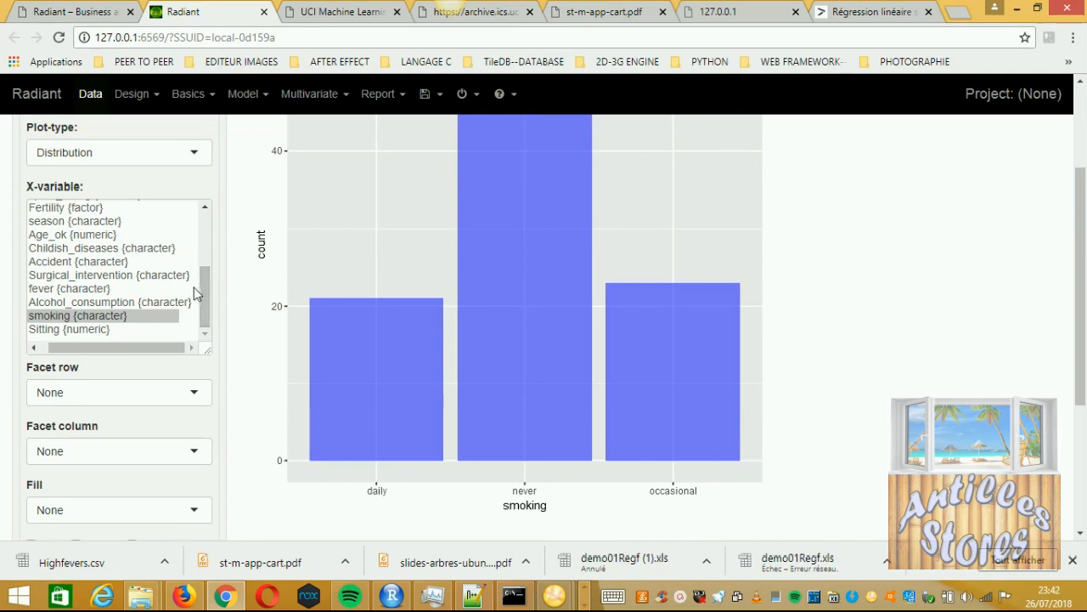
Step: Change the plot type to Box-plot and enlarge the Y-variable and X-variable lists
scroll(206, 289, "up", 2)
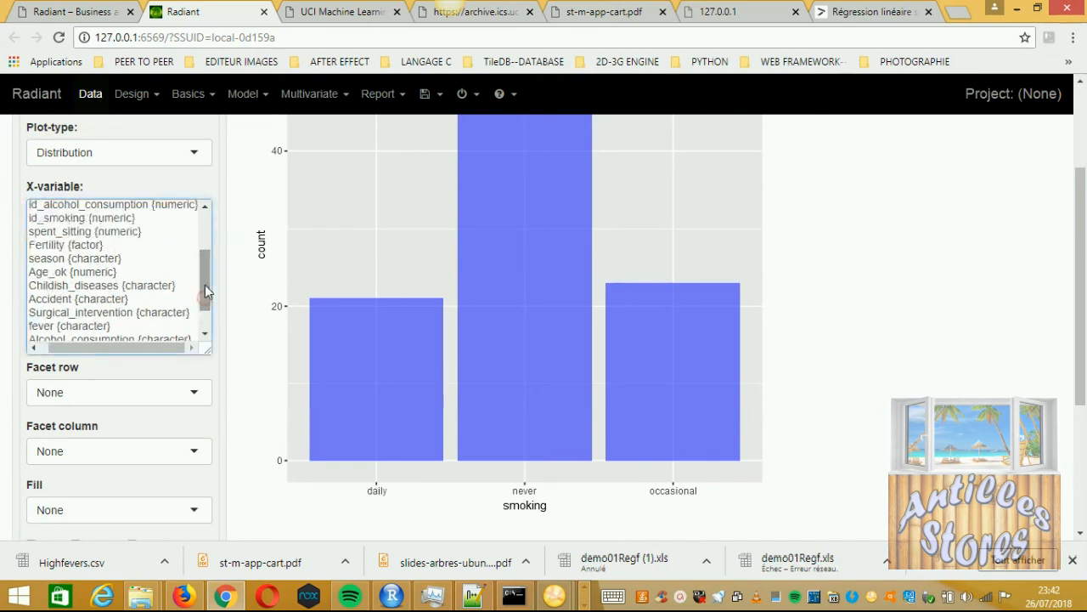
left_click(194, 152)
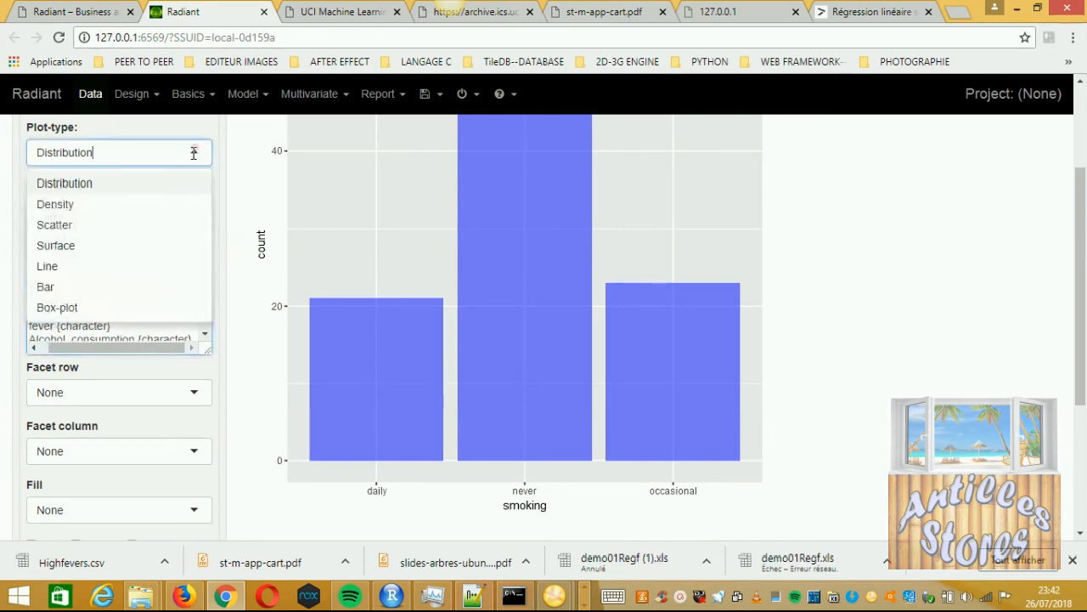
left_click(65, 308)
left_click_drag(207, 252, 197, 363)
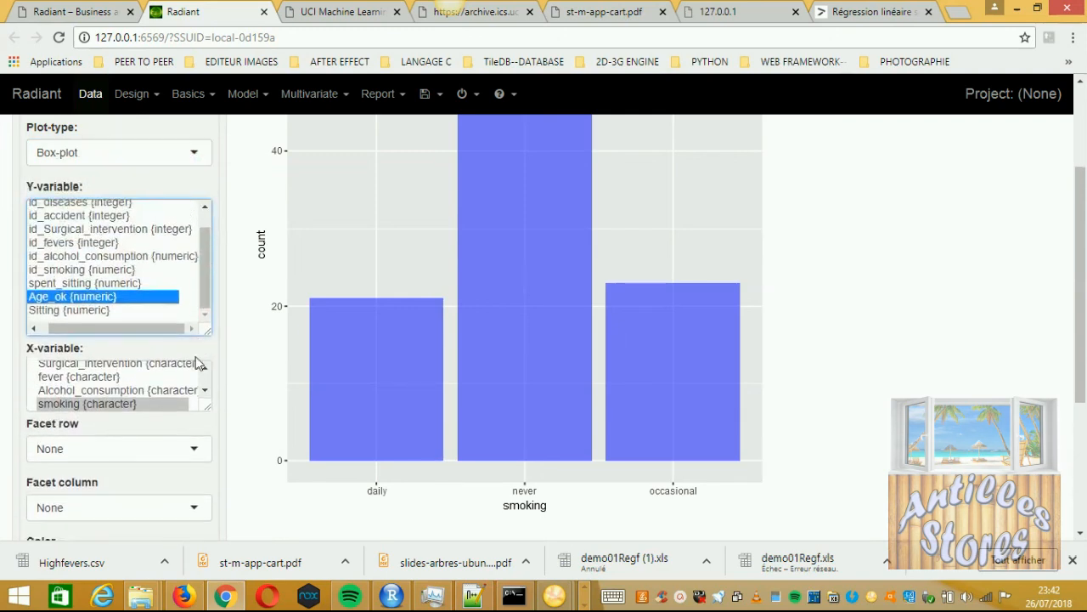
left_click_drag(209, 407, 204, 462)
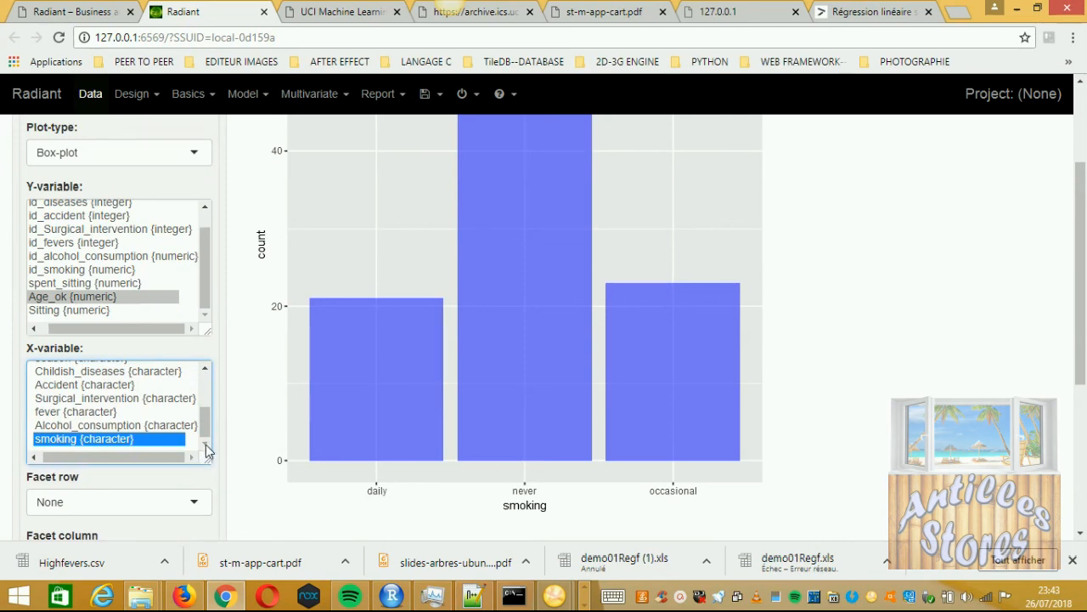
Step: Create a box plot of Age_ok by Alcohol_consumption and examine the boxes for each consumption category
left_click(147, 427)
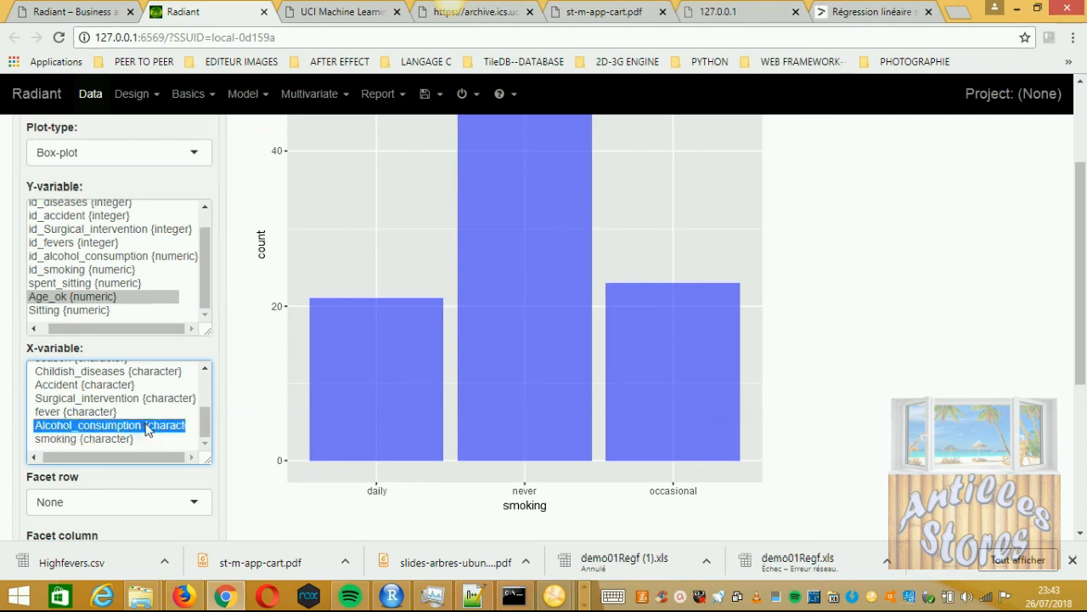
left_click(102, 297)
scroll(236, 355, "up", 2)
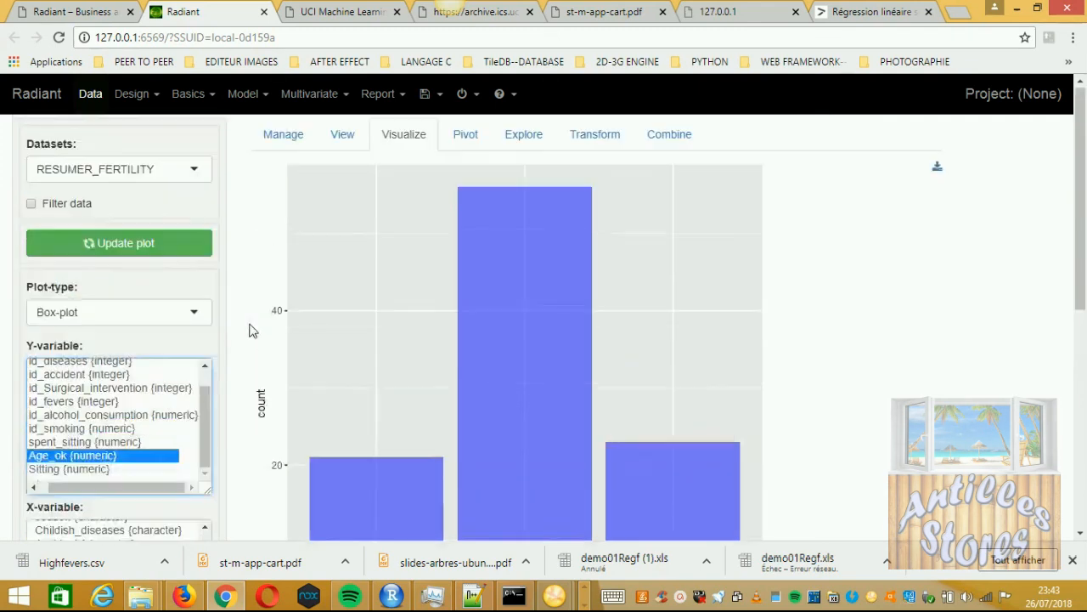
left_click(136, 243)
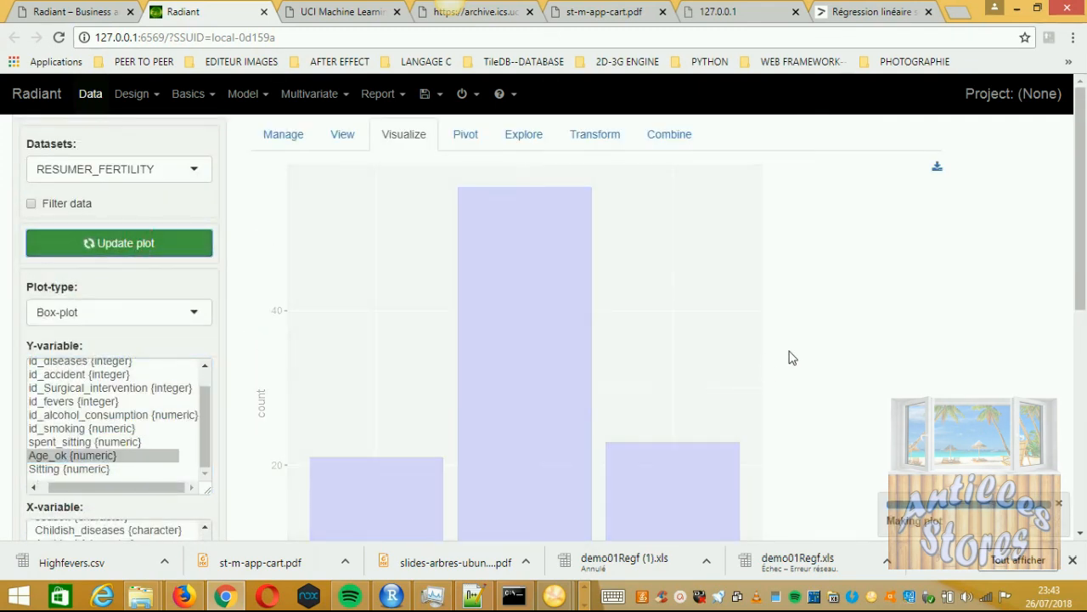
scroll(830, 375, "down", 3)
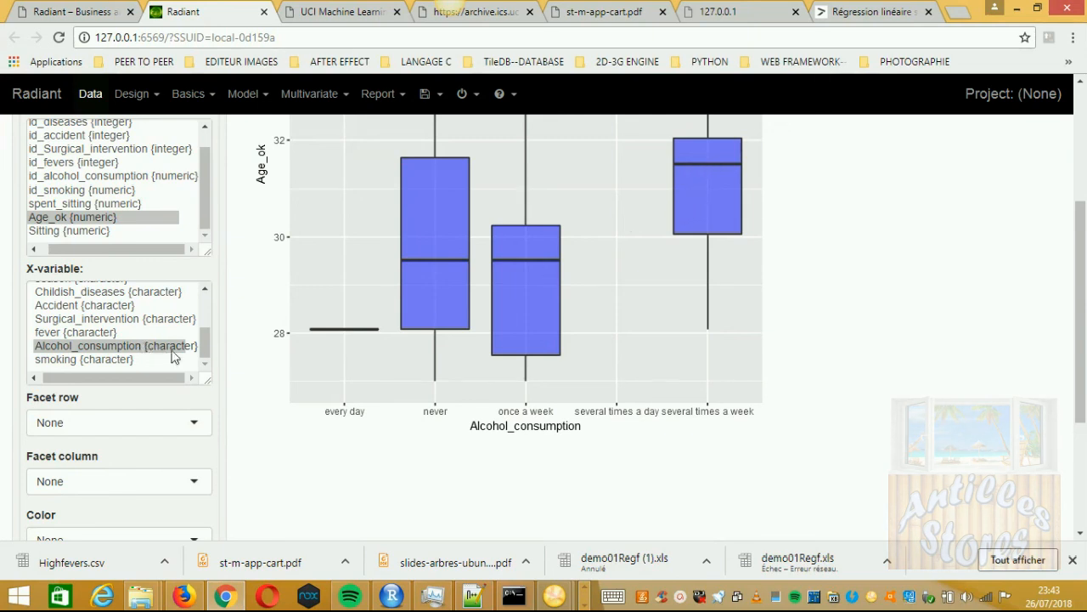
scroll(231, 334, "up", 2)
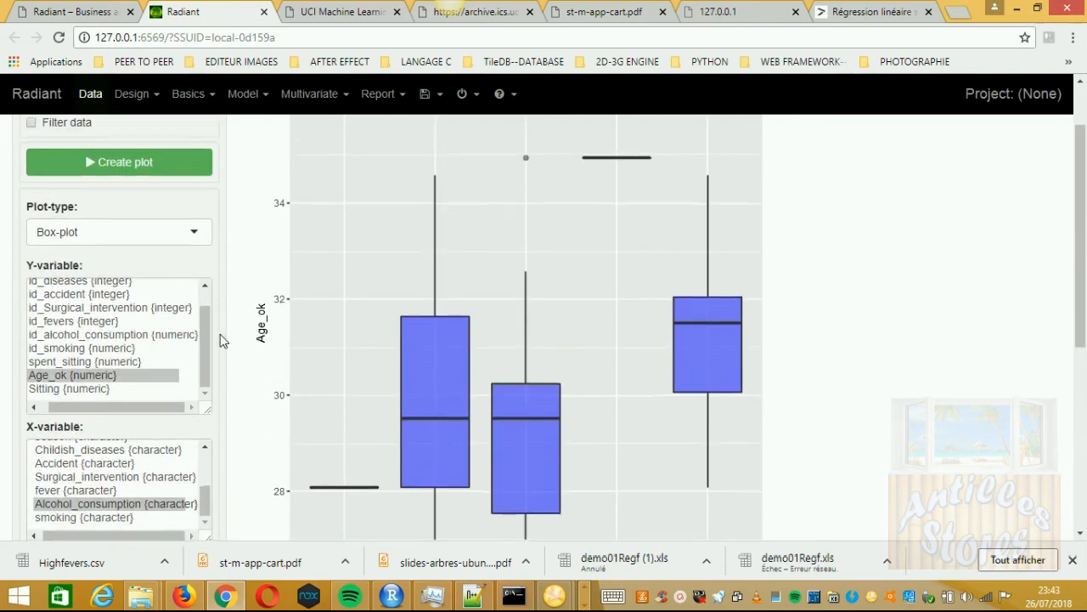
scroll(222, 338, "down", 1)
scroll(221, 339, "up", 2)
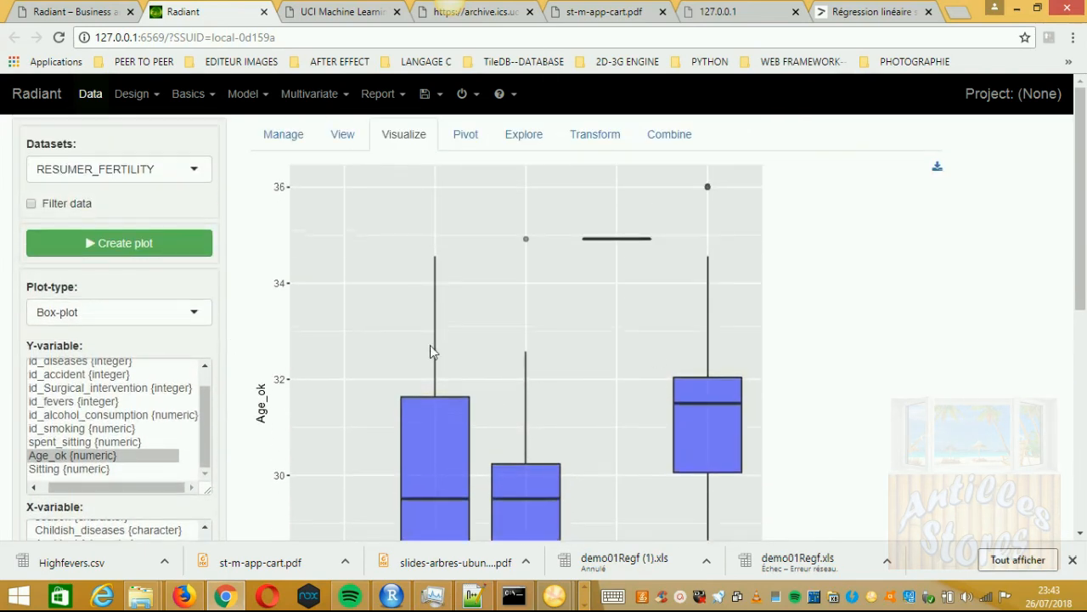
scroll(805, 390, "down", 1)
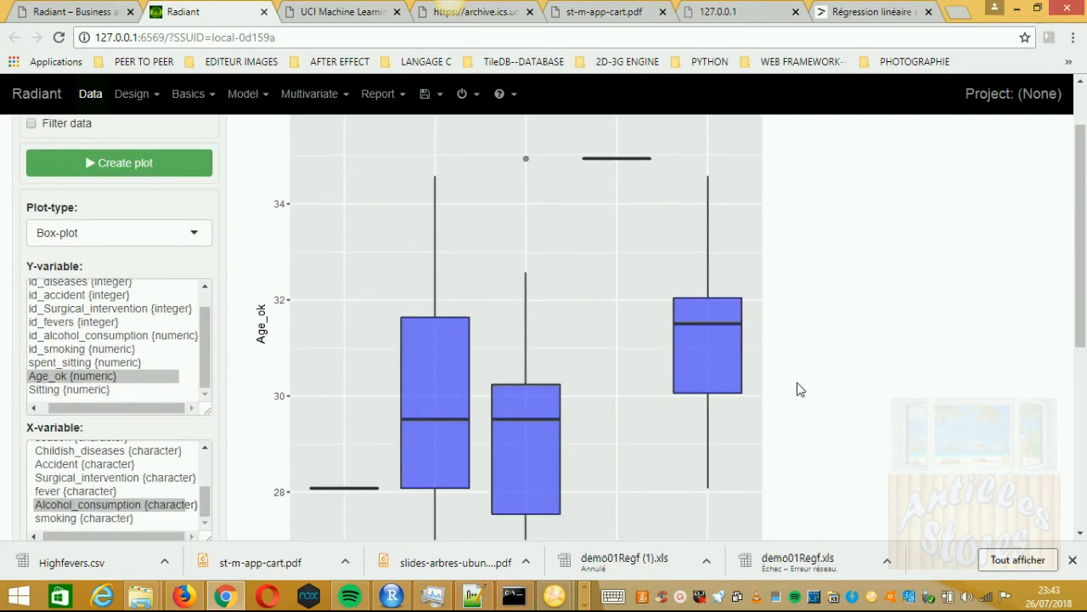